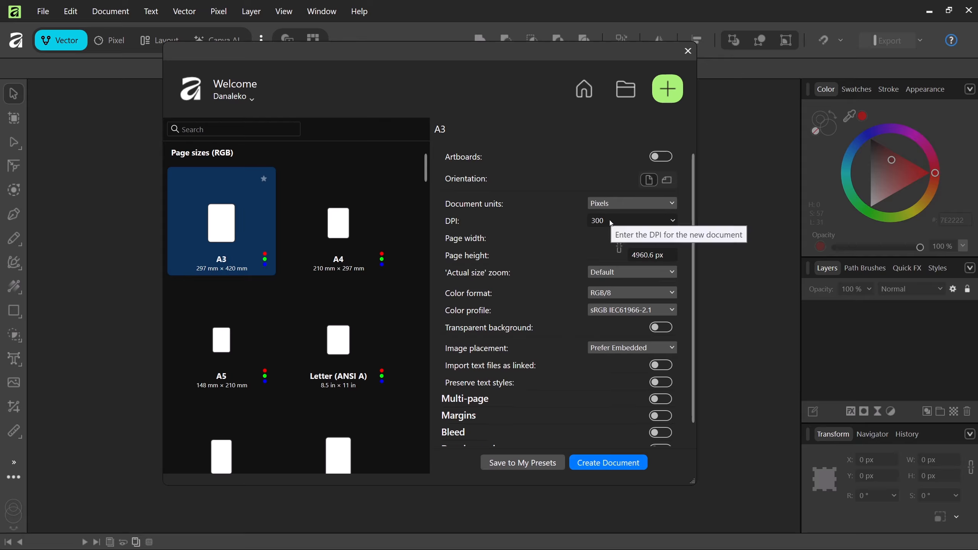
Step: Create a new 1000 × 1000 px document with a transparent background
click(648, 240)
text(1000)
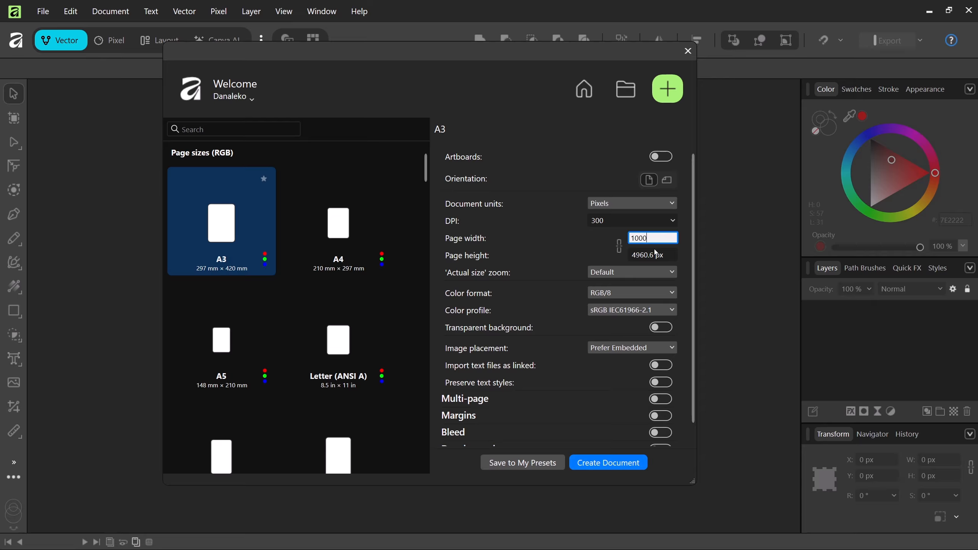
key(Return)
click(654, 255)
text(1000)
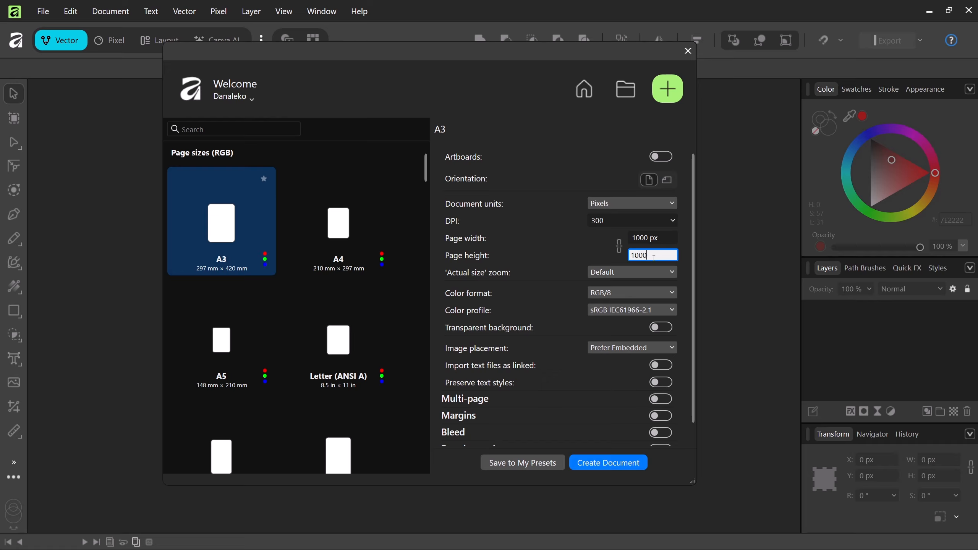
click(666, 327)
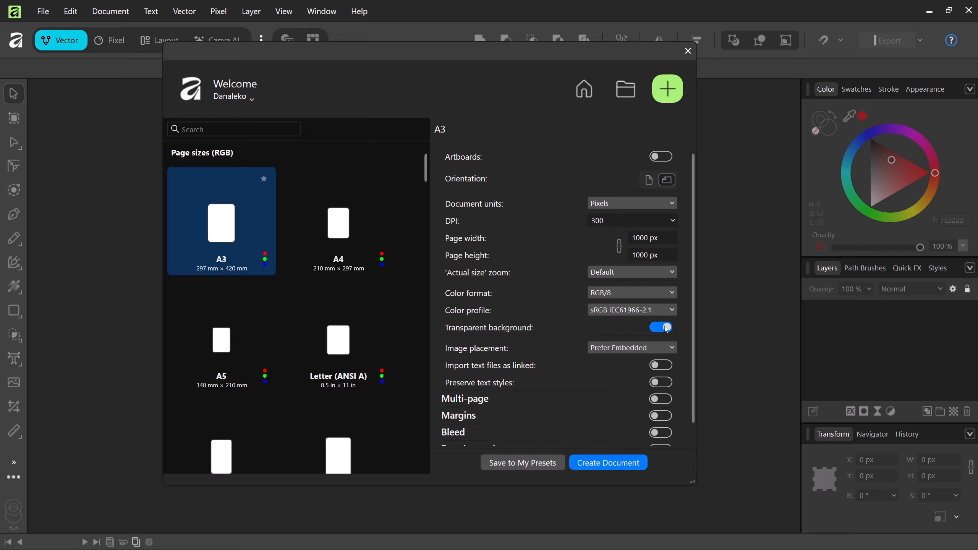
click(610, 461)
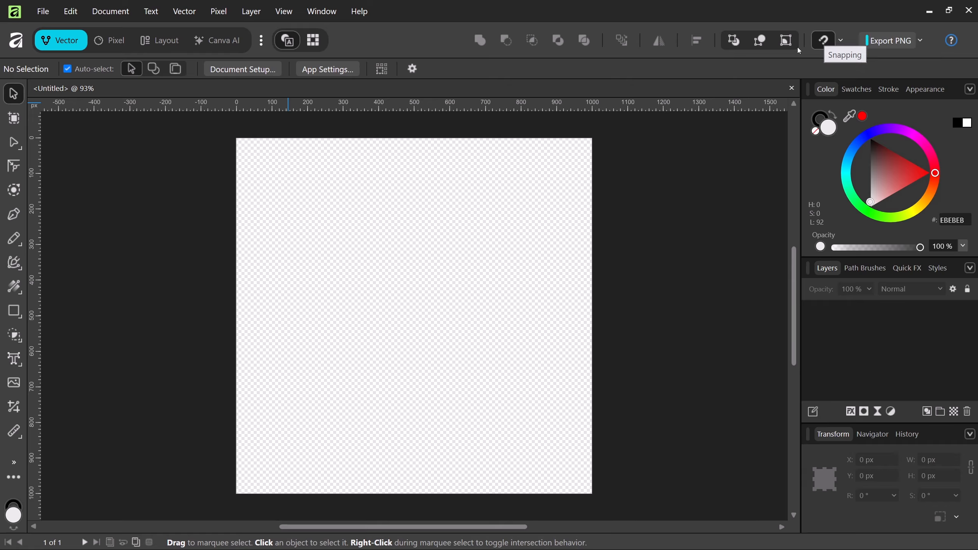
Step: Draw a six-sided regular polygon outward from the page centre, with a bounding box about 540 px square
right_click(10, 312)
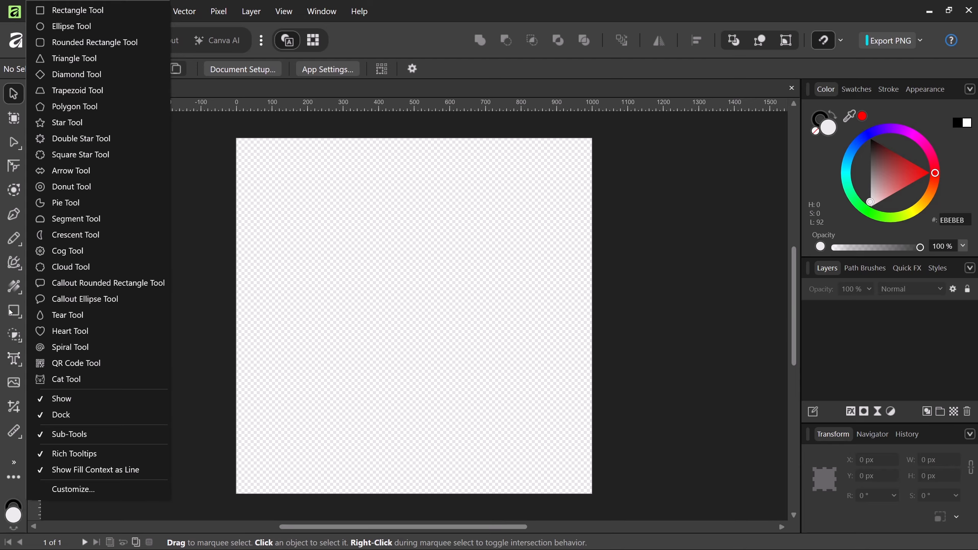
click(66, 106)
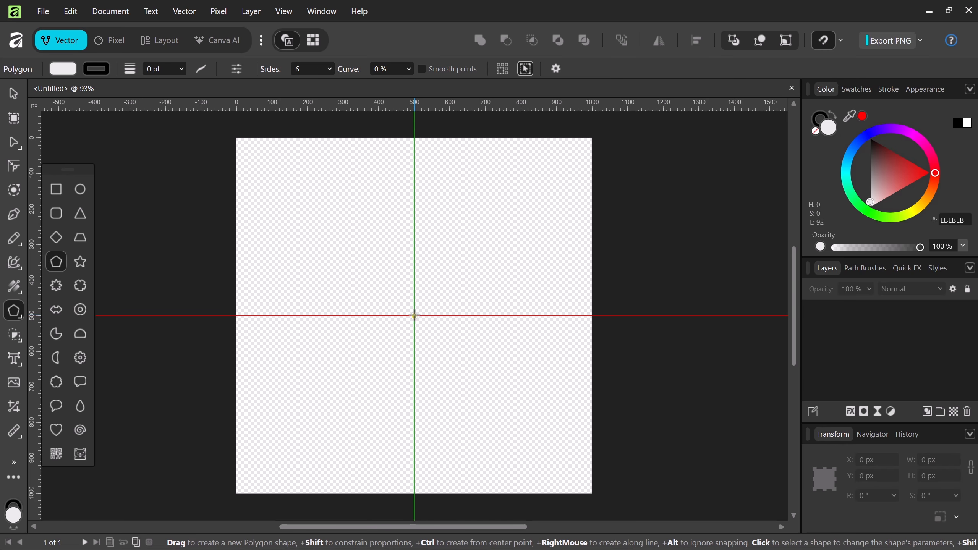
drag(413, 316, 442, 345)
key(ctrl+shift)
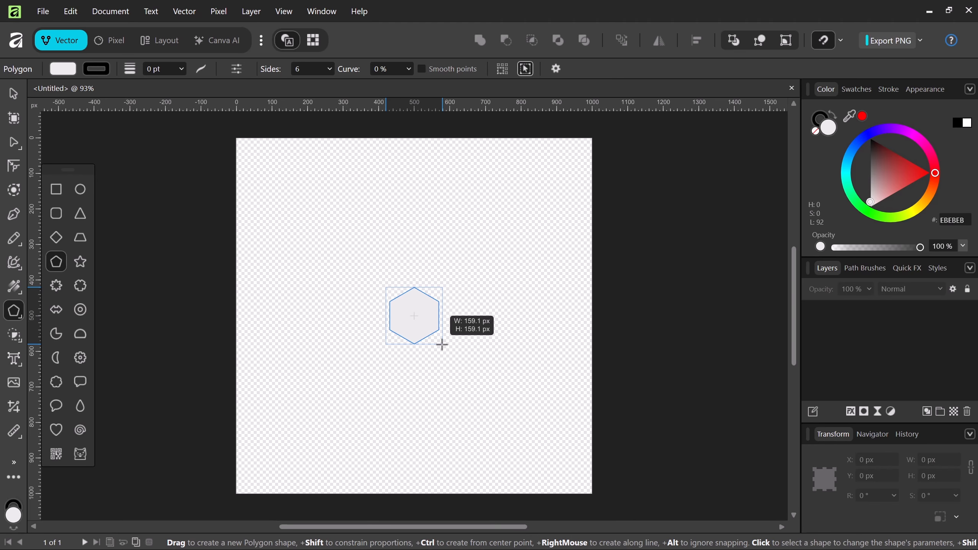
mouse_move(442, 345)
mouse_down()
mouse_move(517, 413)
mouse_move(550, 426)
mouse_move(520, 402)
mouse_up()
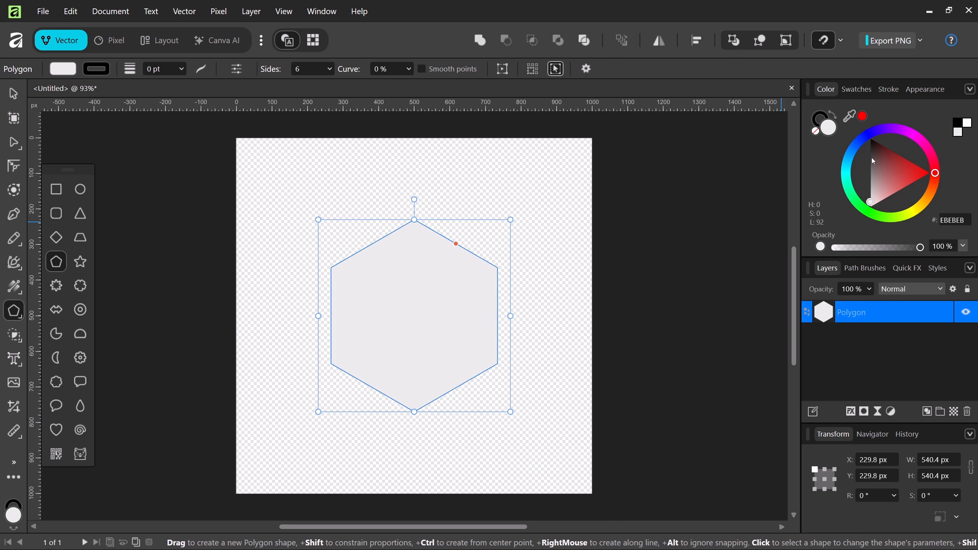
Step: Swap the hexagon's fill and stroke colours for a black fill, and remove its stroke
click(835, 117)
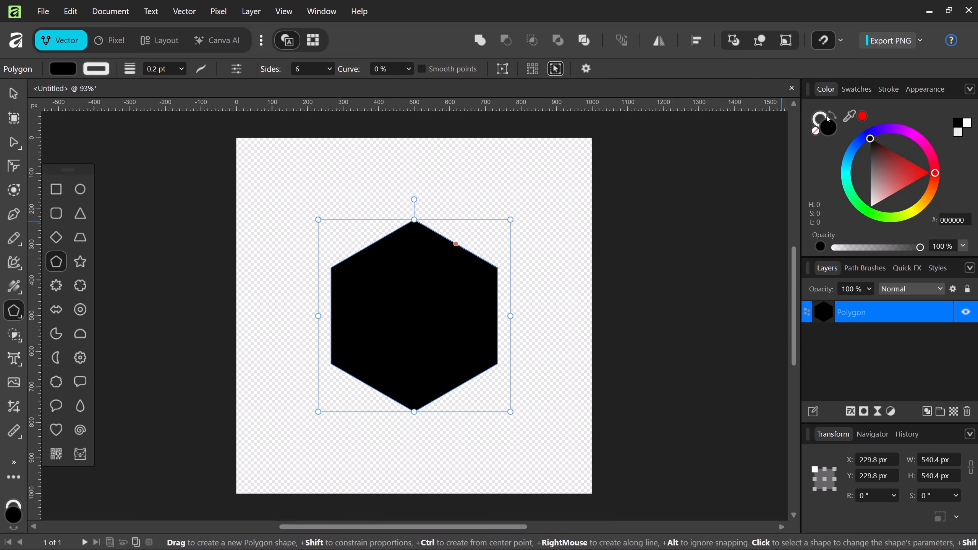
click(826, 120)
click(816, 132)
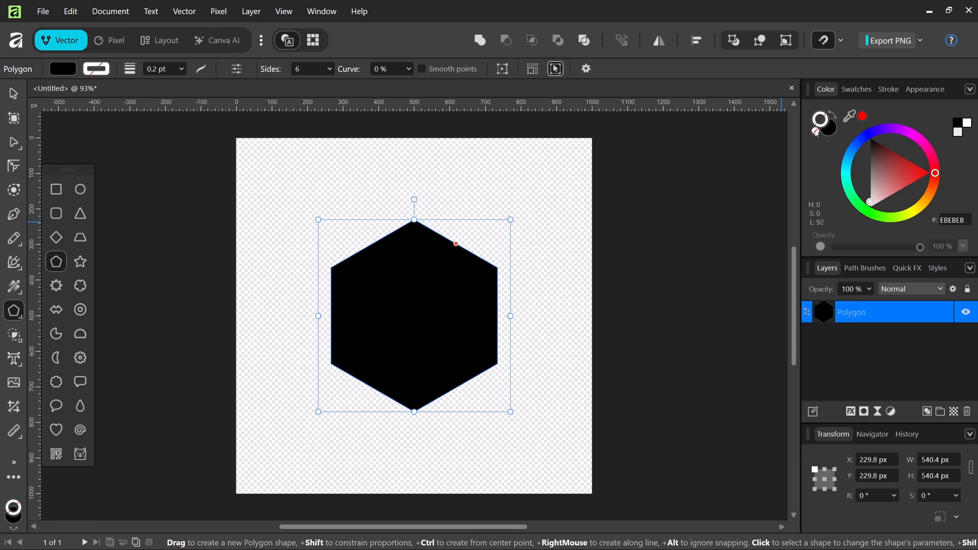
Step: Convert the hexagon to curves and move its three lowest nodes straight down about 230 px to elongate it
click(502, 70)
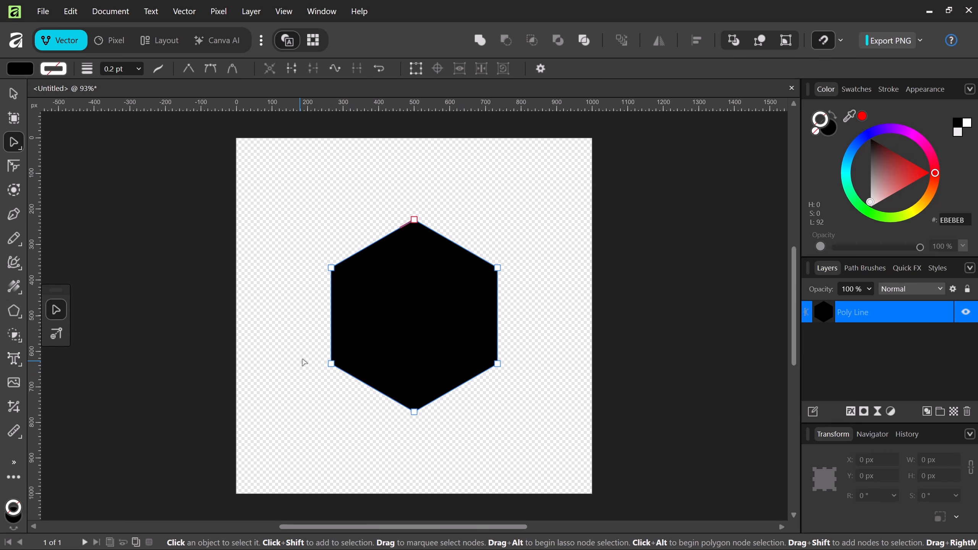
drag(303, 359, 546, 423)
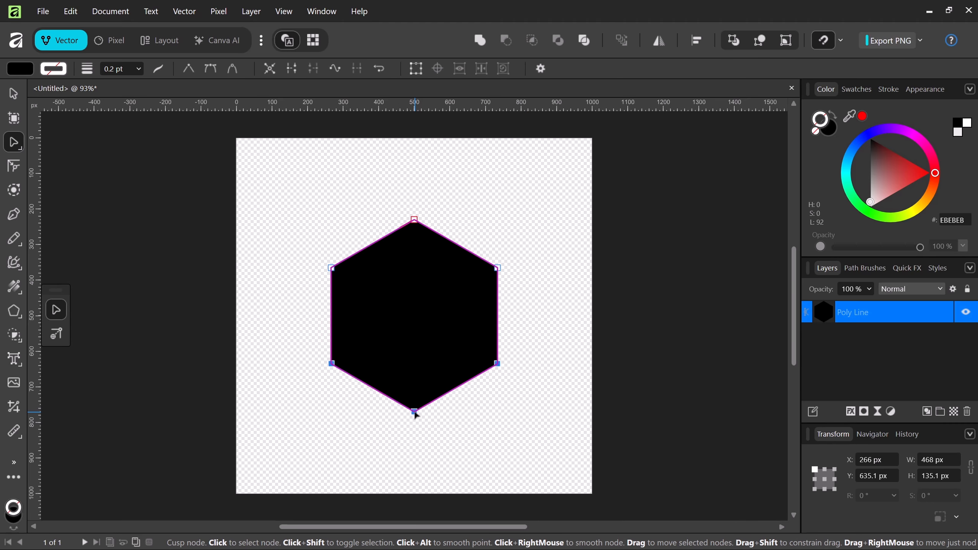
drag(415, 413, 419, 495)
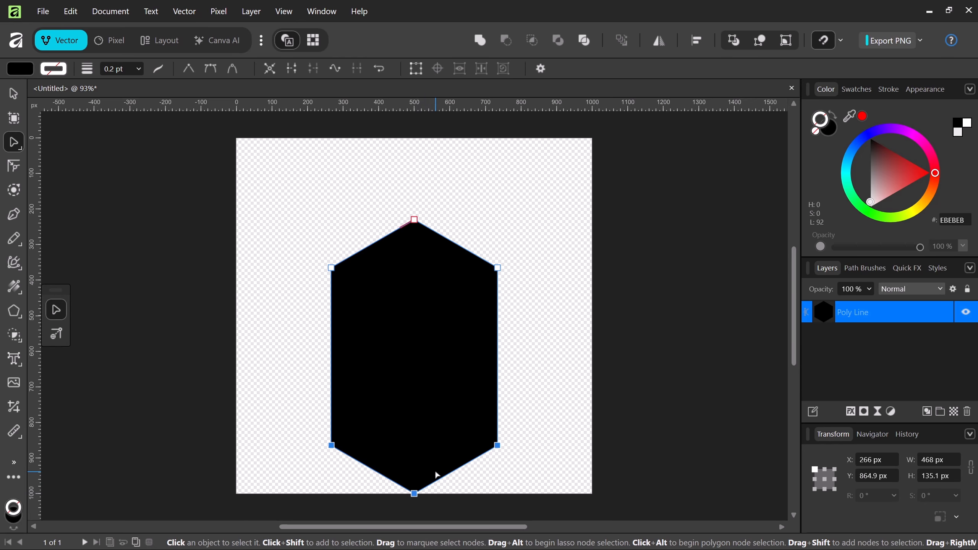
Step: Move the elongated hexagon straight up about 95 px and deselect it
key(v)
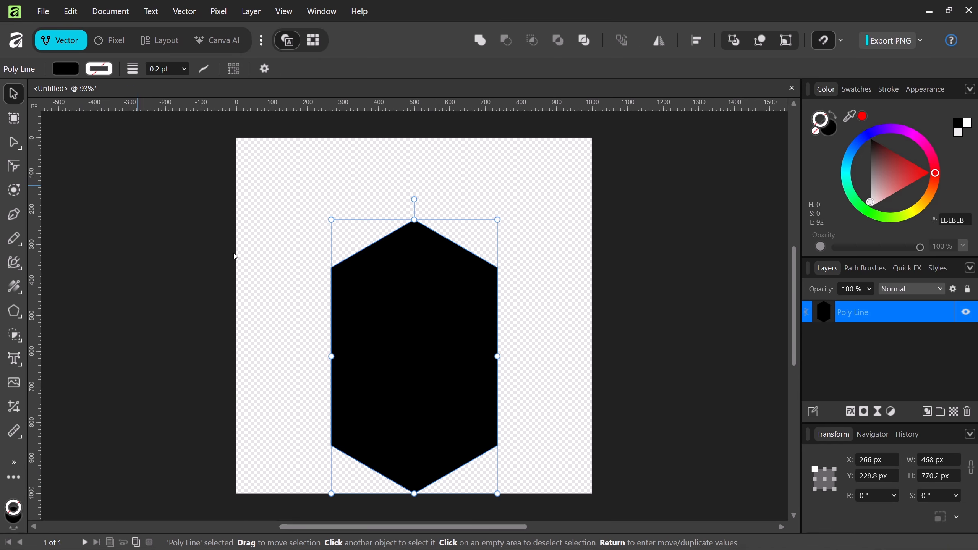
drag(435, 419, 434, 381)
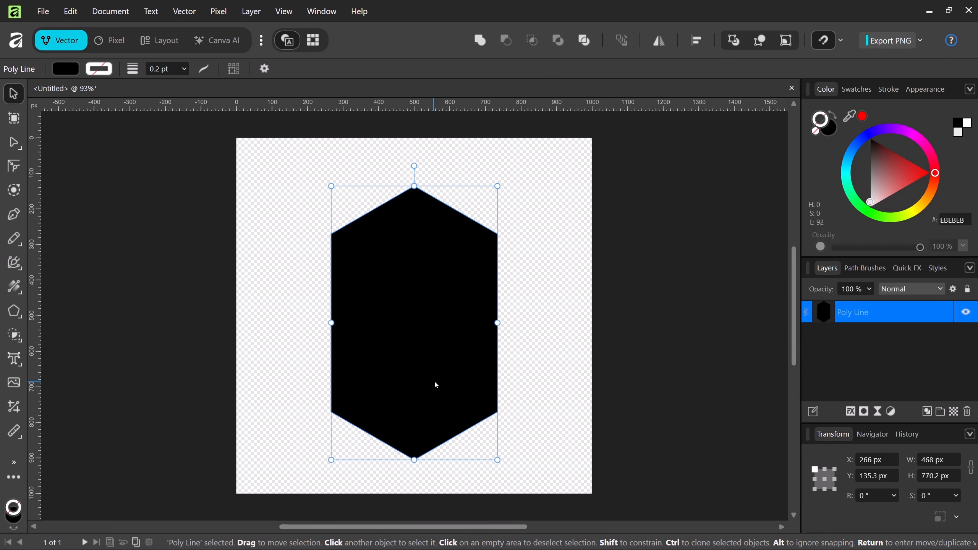
click(535, 388)
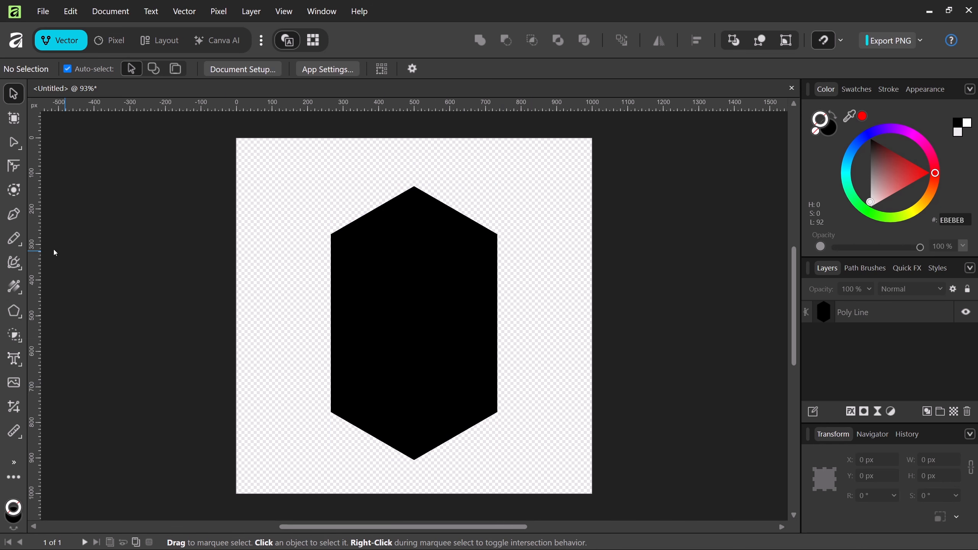
Step: Draw a circle about 468 px in diameter over the hexagon's lower part, spanning its full width and reaching its bottom tip
right_click(12, 310)
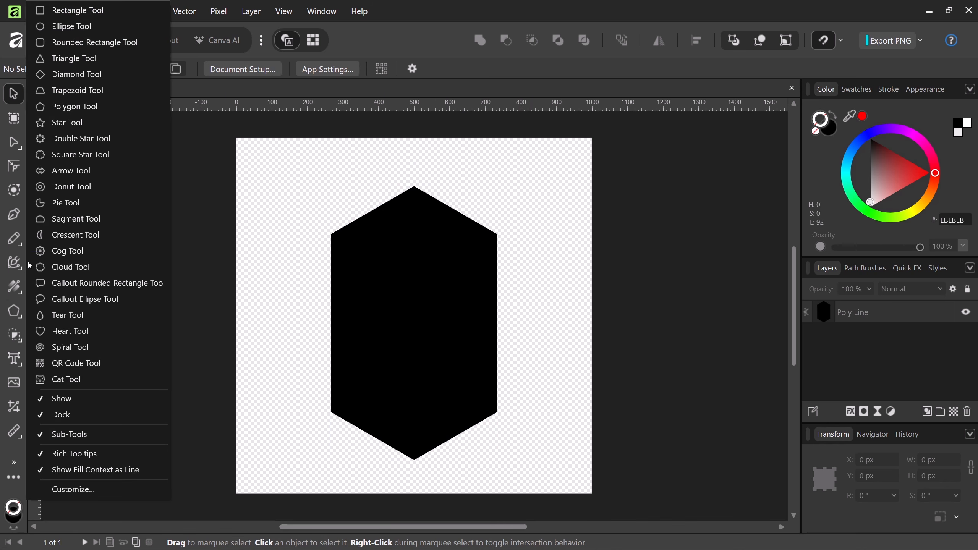
click(64, 31)
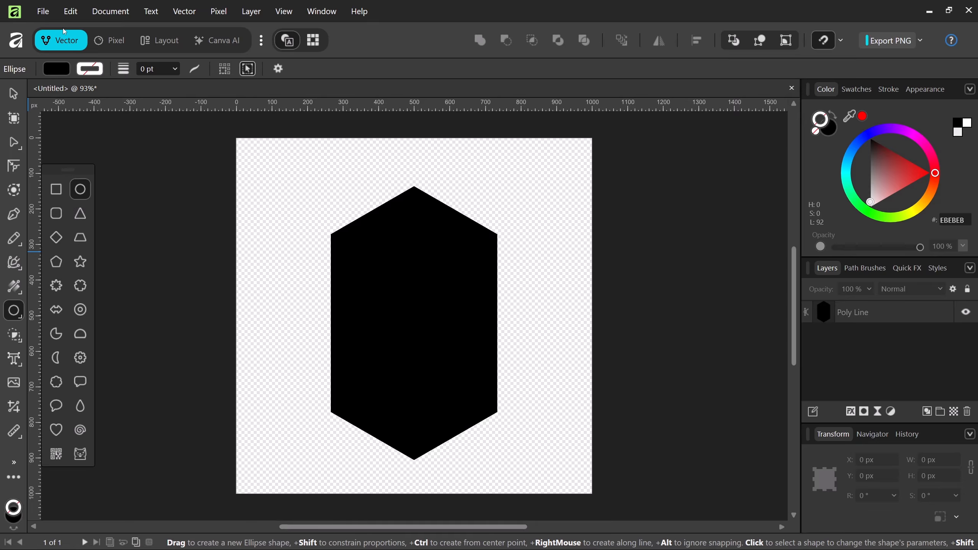
drag(332, 294, 571, 384)
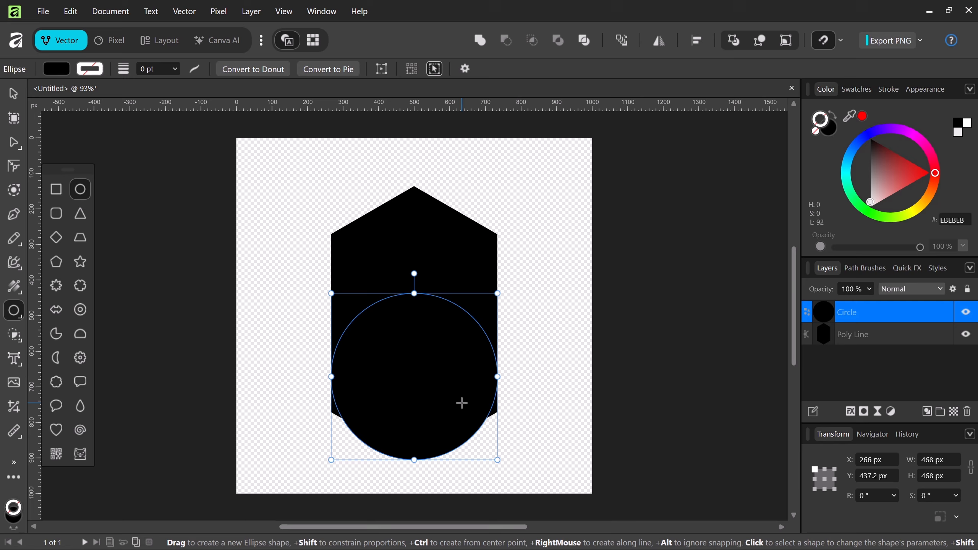
Step: Nudge the circle up until its lowest point is level with the hexagon's two lower side corners
click(13, 93)
key(Up)
key(Up)
key(Up)
key(Up)
key(Up)
key(Up)
key(Up)
key(Up)
key(Up)
key(Up)
key(Up)
key(Up)
key(Up)
key(Up)
key(Up)
key(Up)
key(Up)
key(Up)
key(Up)
key(Up)
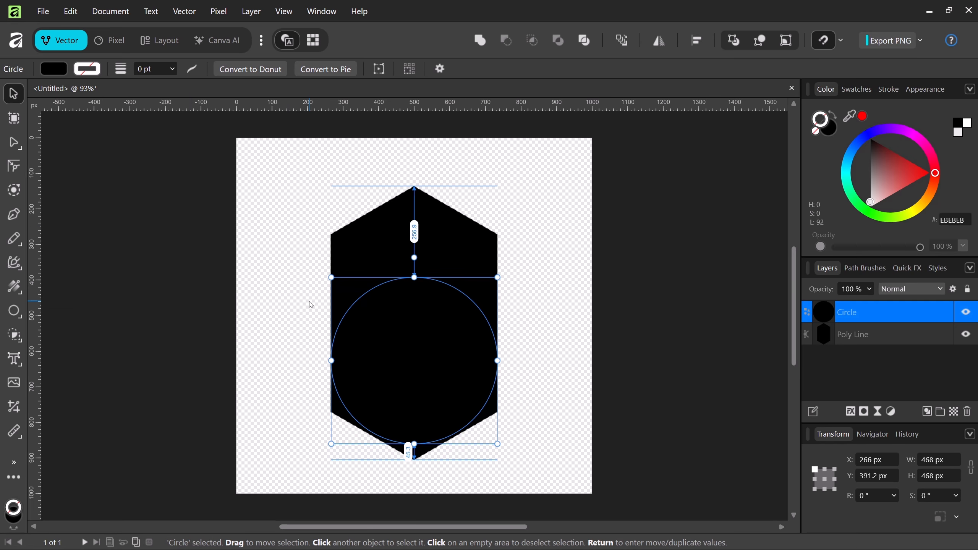
key(Up)
key(Up)
key(Up)
key(Up)
key(Up)
key(Up)
key(Up)
key(Up)
key(Up)
key(Up)
key(Up)
key(Up)
key(Up)
key(Up)
key(Up)
key(Up)
key(Up)
key(Up)
key(Up)
key(Up)
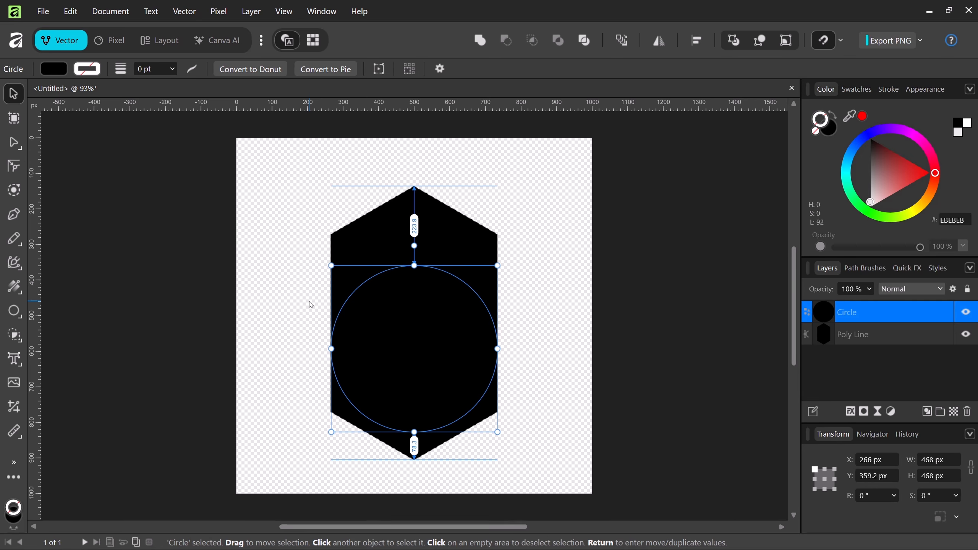
key(Up)
key(Up)
key(Up)
key(Up)
key(Up)
key(Up)
key(Up)
key(Up)
key(Up)
key(Up)
key(Up)
key(Up)
key(Up)
key(Up)
key(Up)
key(Up)
key(Up)
key(Up)
key(Up)
key(Up)
click(311, 305)
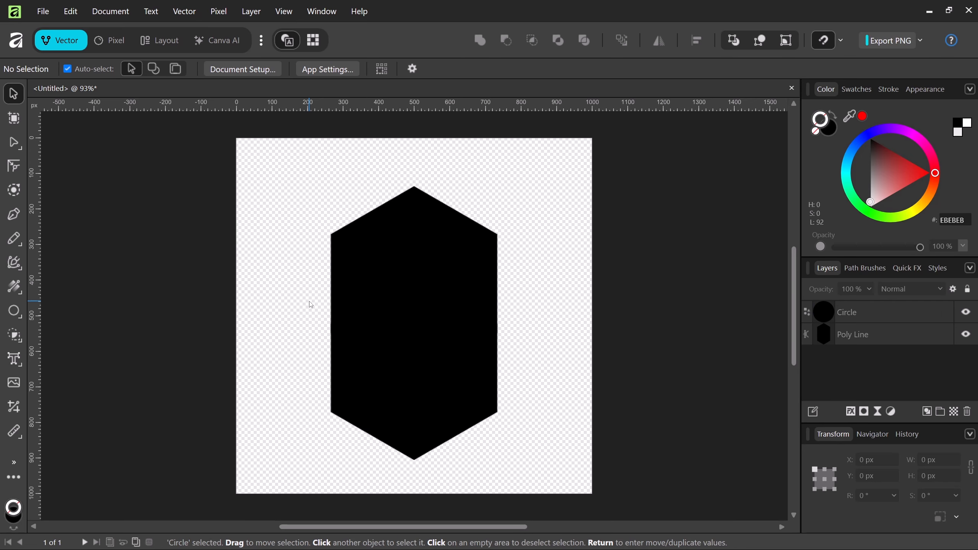
Step: Select the circle and the hexagon and merge the circle with the area above it using the Shape Builder
drag(310, 305, 388, 335)
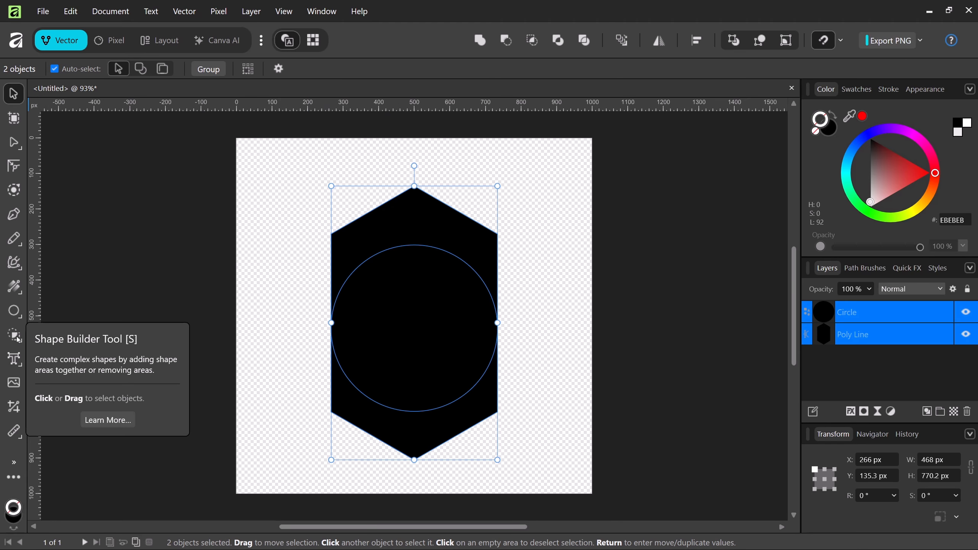
drag(20, 342, 59, 336)
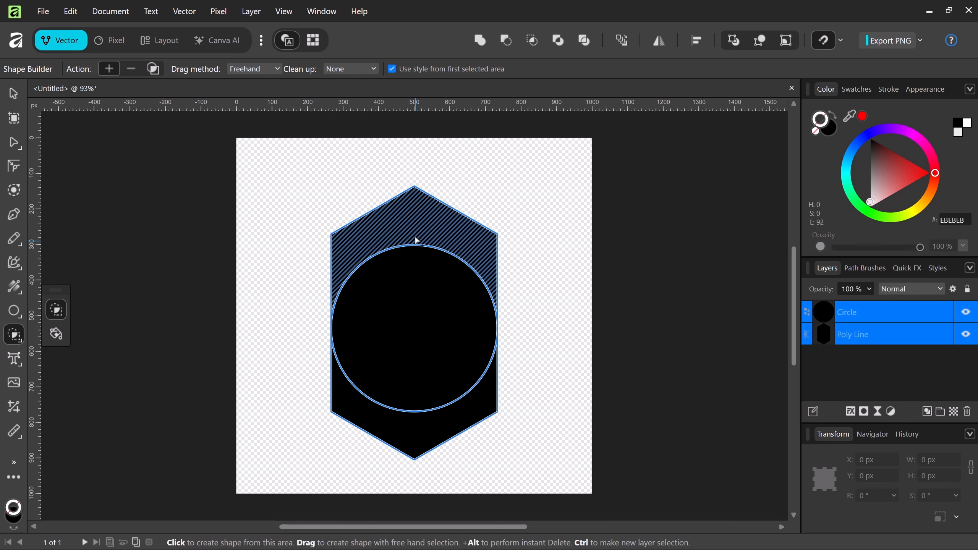
drag(414, 240, 414, 275)
key(v)
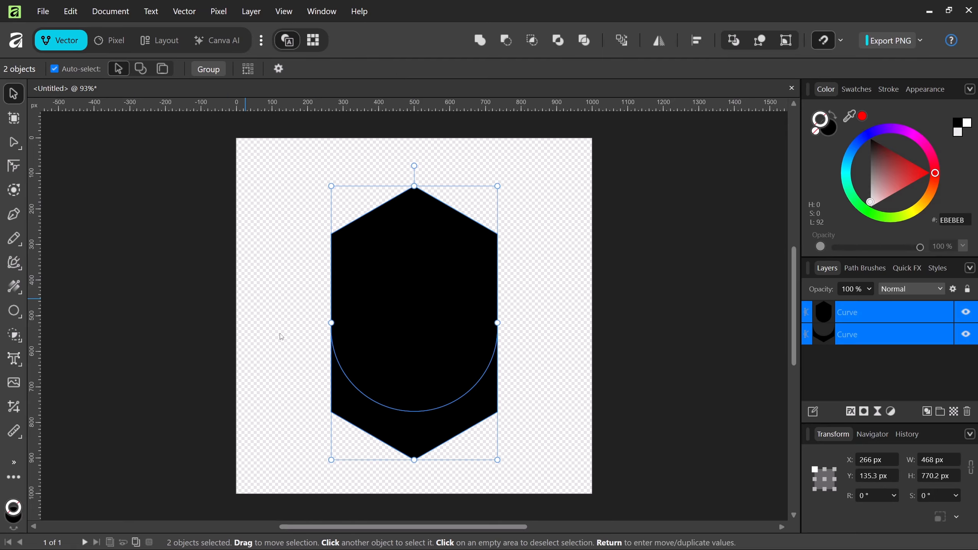
Step: Delete the leftover piece below the circular arc and move the remaining shape straight down about 71 px
click(308, 420)
click(351, 411)
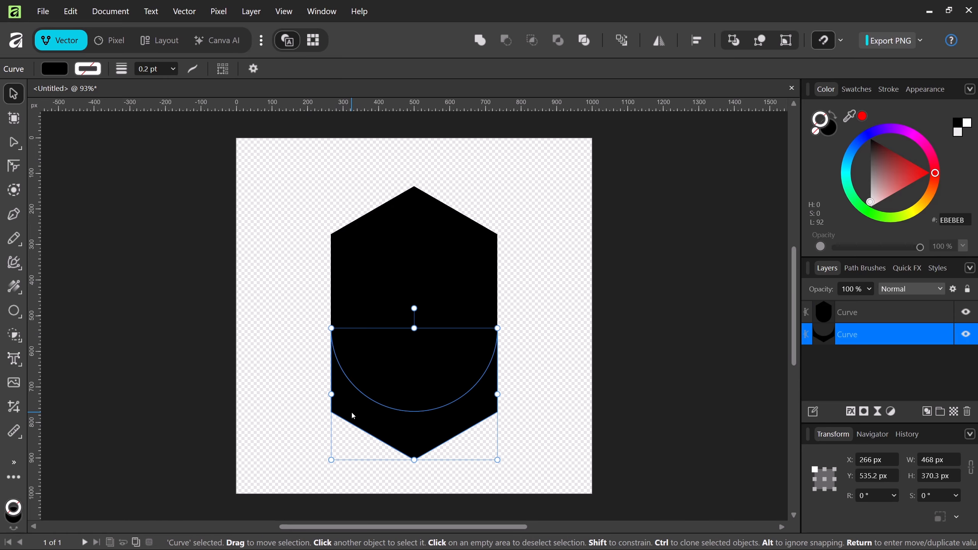
key(Delete)
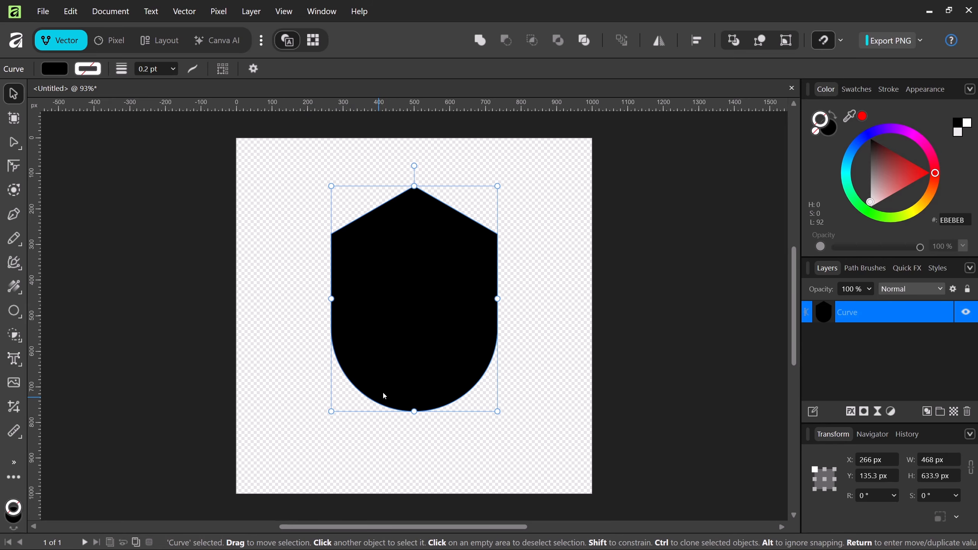
drag(382, 391, 440, 402)
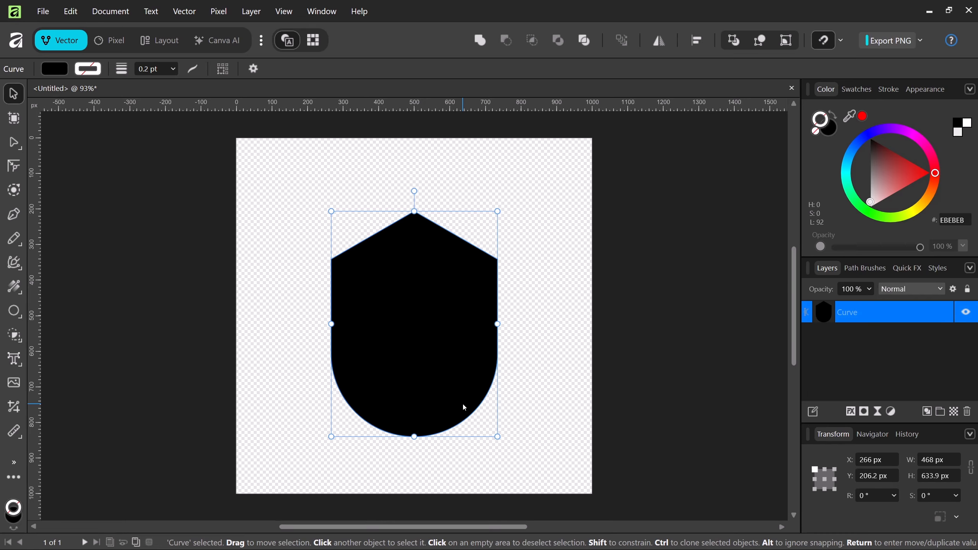
click(305, 303)
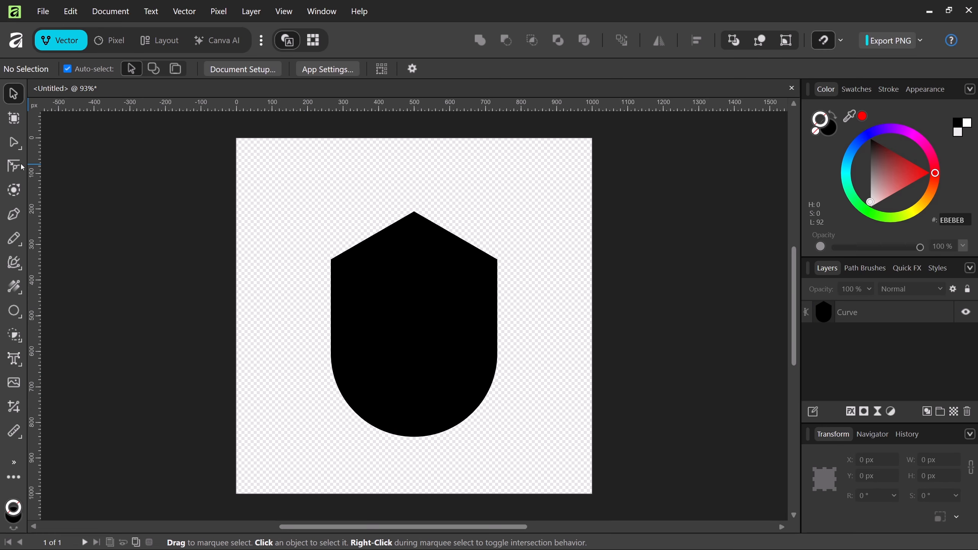
Step: Move the shape's peak node straight down about 75 px to flatten the top into a shield outline
click(14, 144)
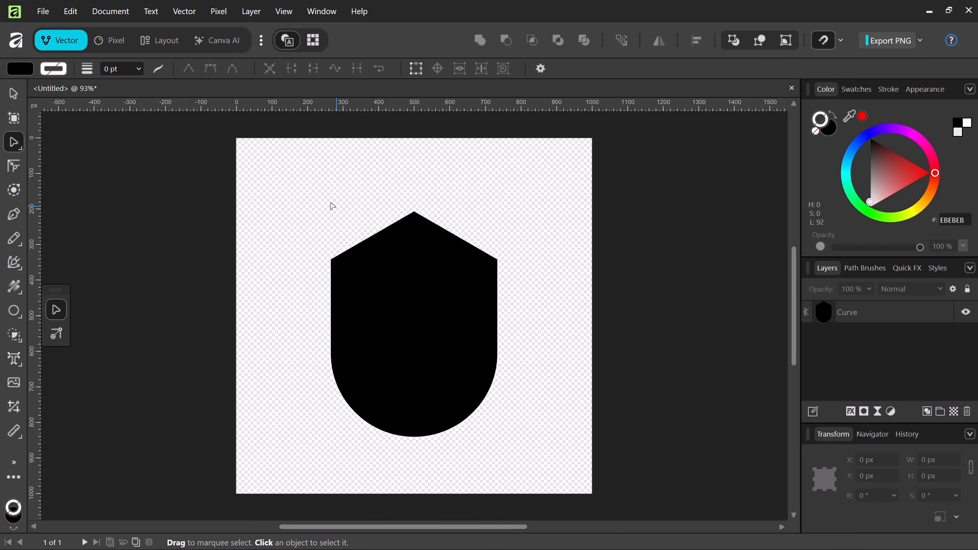
drag(351, 195, 469, 235)
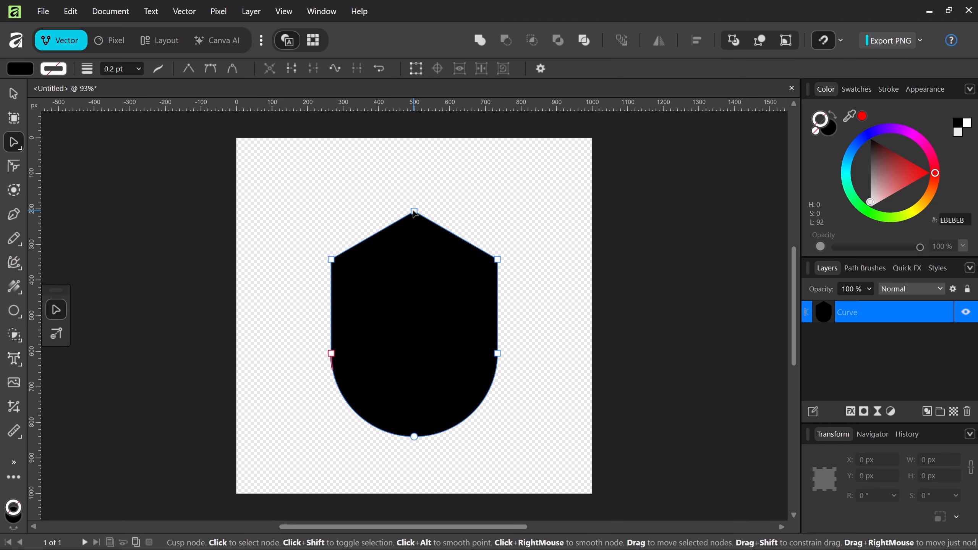
drag(415, 213, 415, 240)
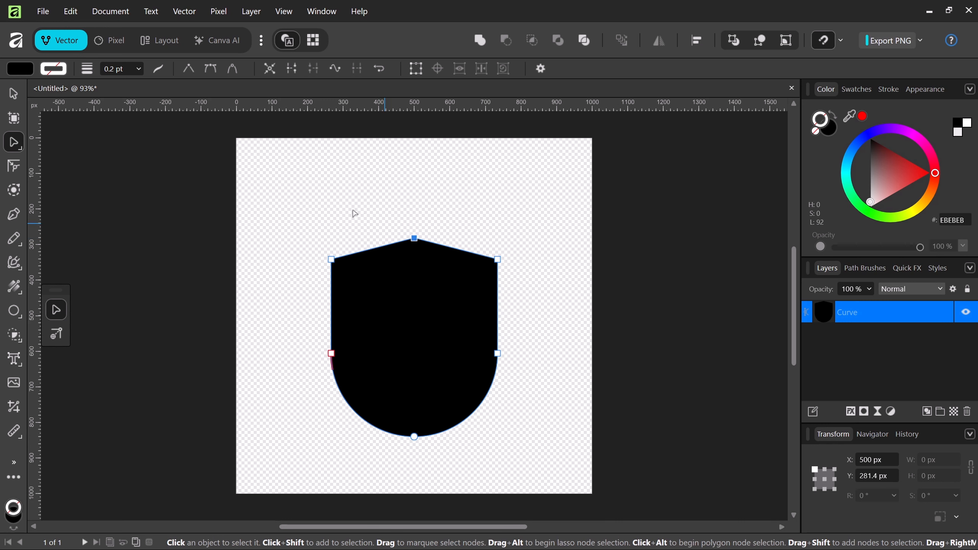
key(v)
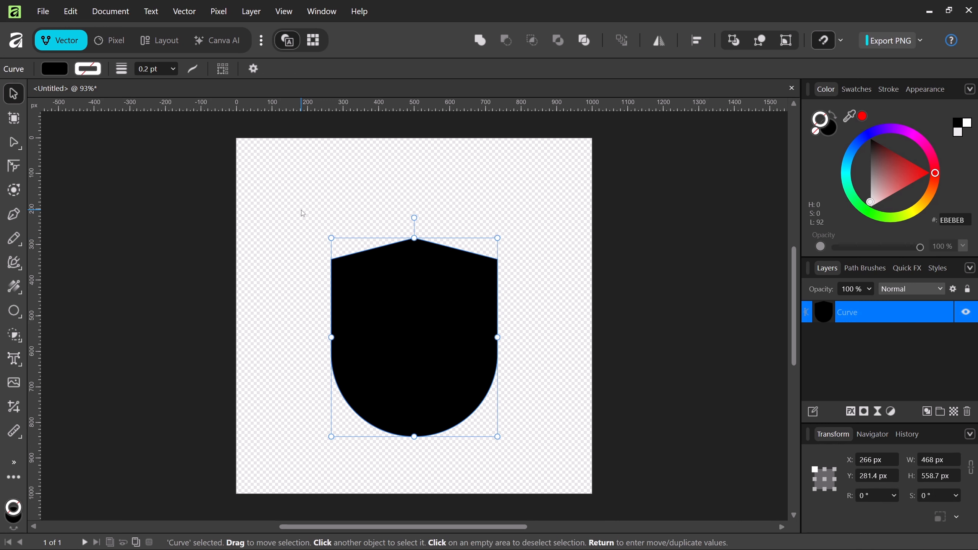
click(301, 211)
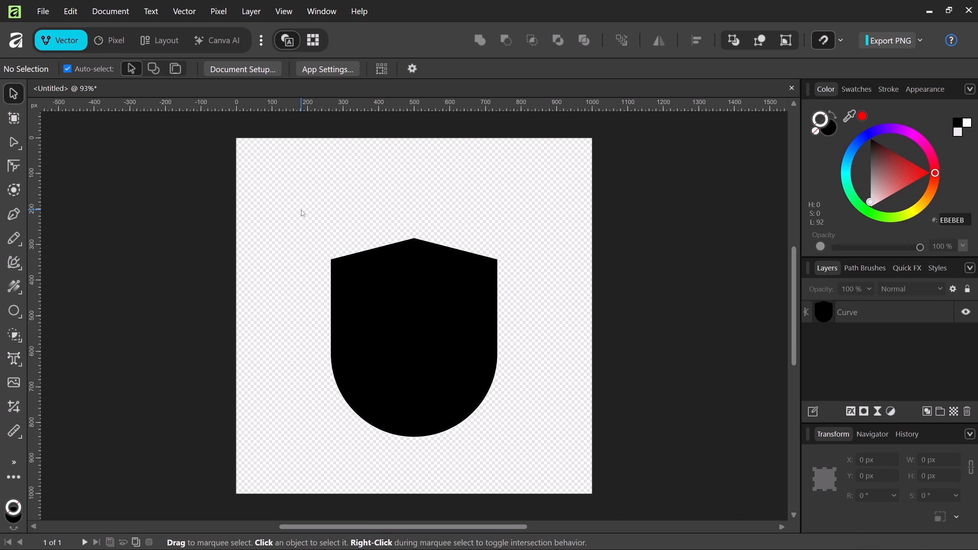
Step: Swap the shield's fill and stroke to give it a black outline without fill, and set the stroke width to 6.5 pt
click(401, 311)
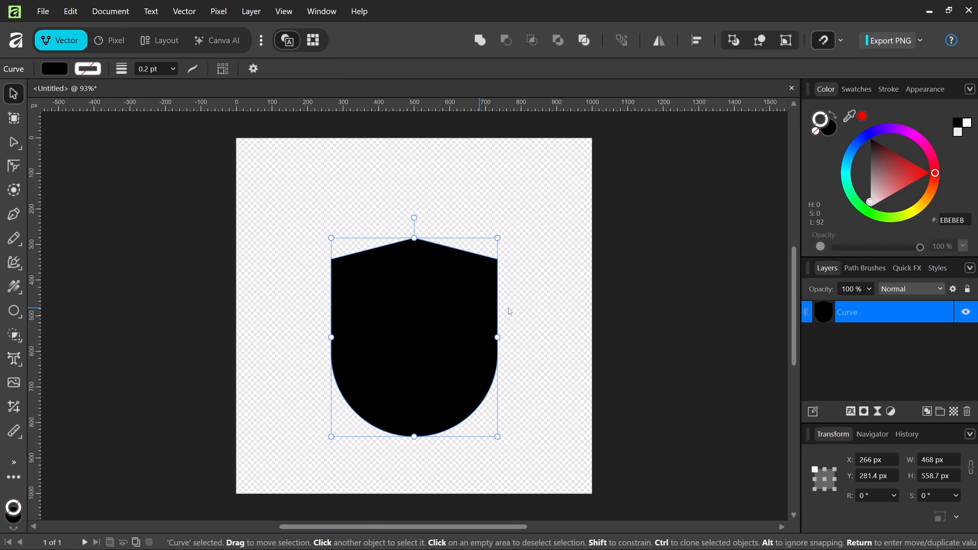
click(836, 116)
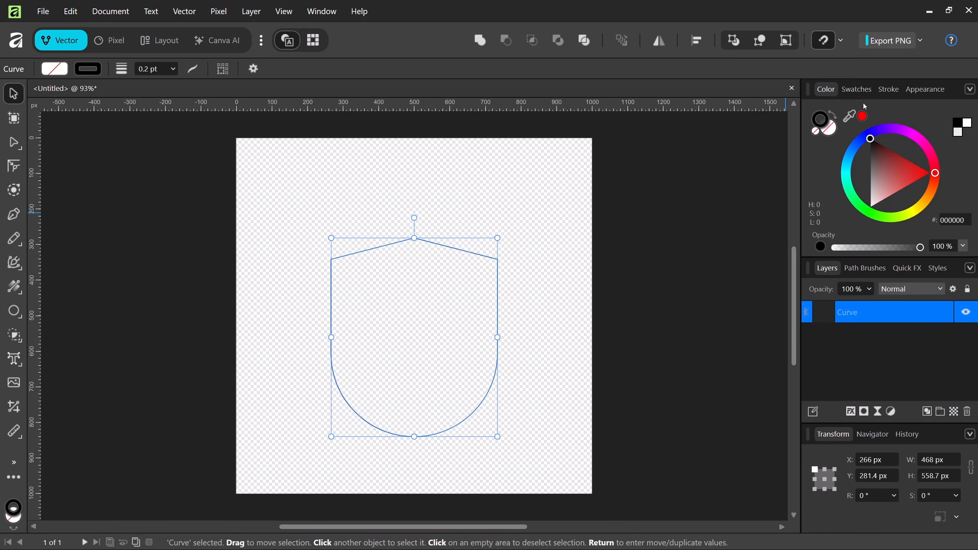
click(888, 90)
click(948, 129)
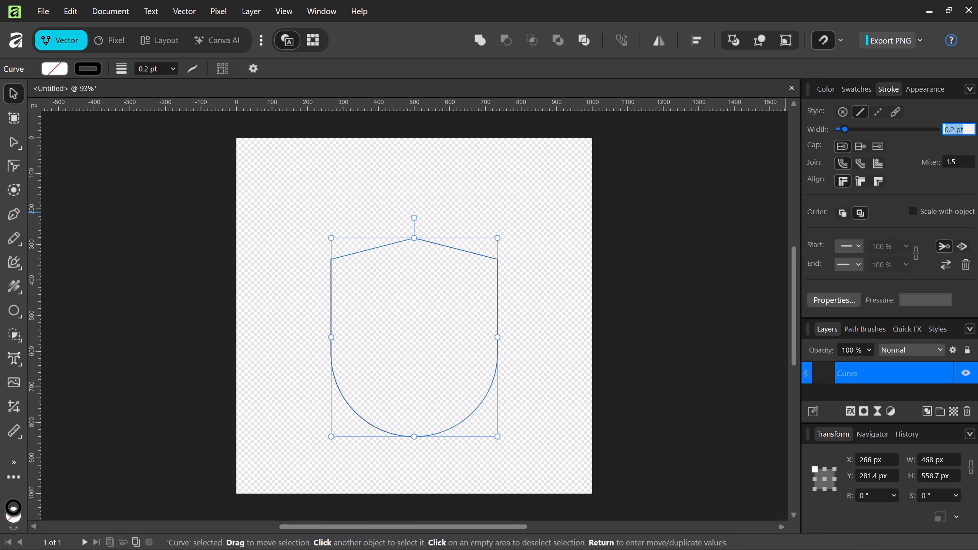
text(6.5)
key(Return)
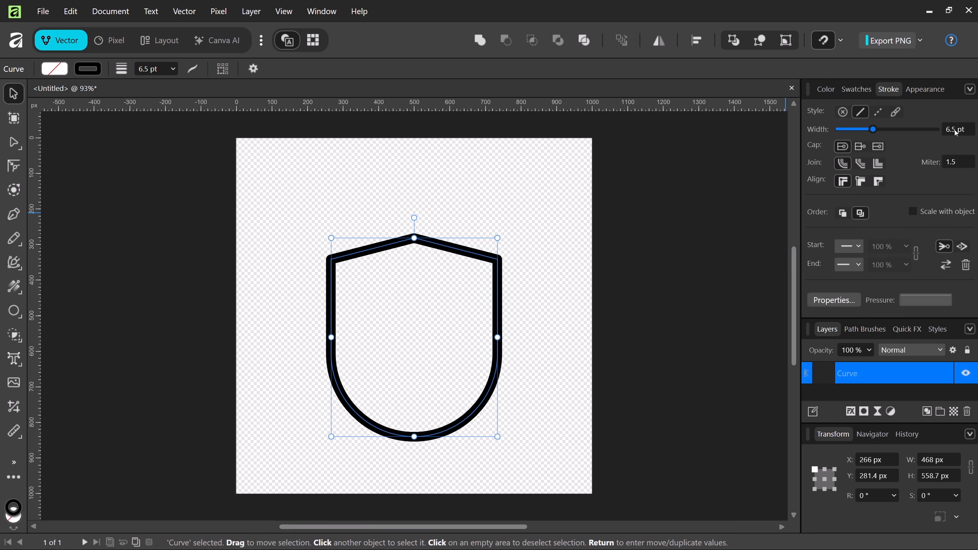
Step: Give the shield outline mitered corner joins and set its stroke width to 7 pt
click(879, 164)
click(954, 131)
text(7)
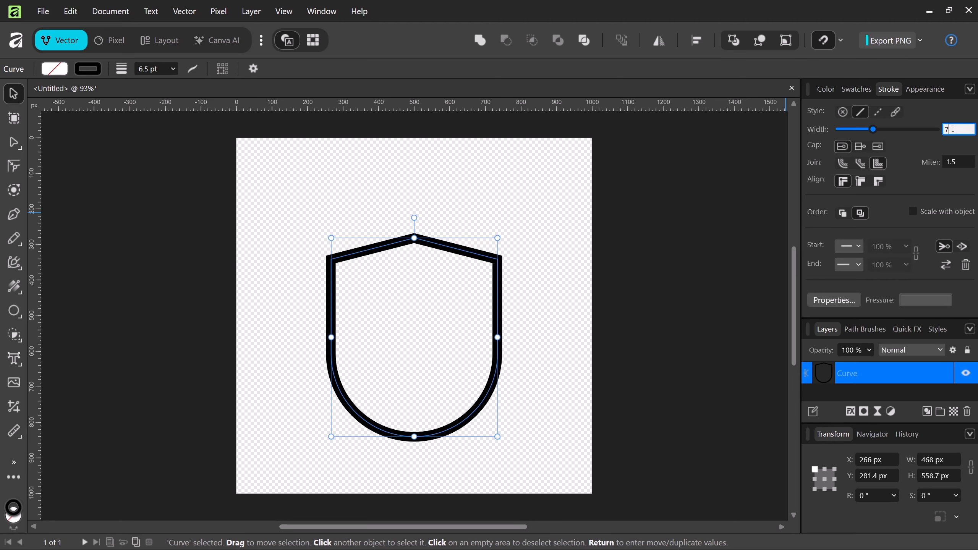
key(Return)
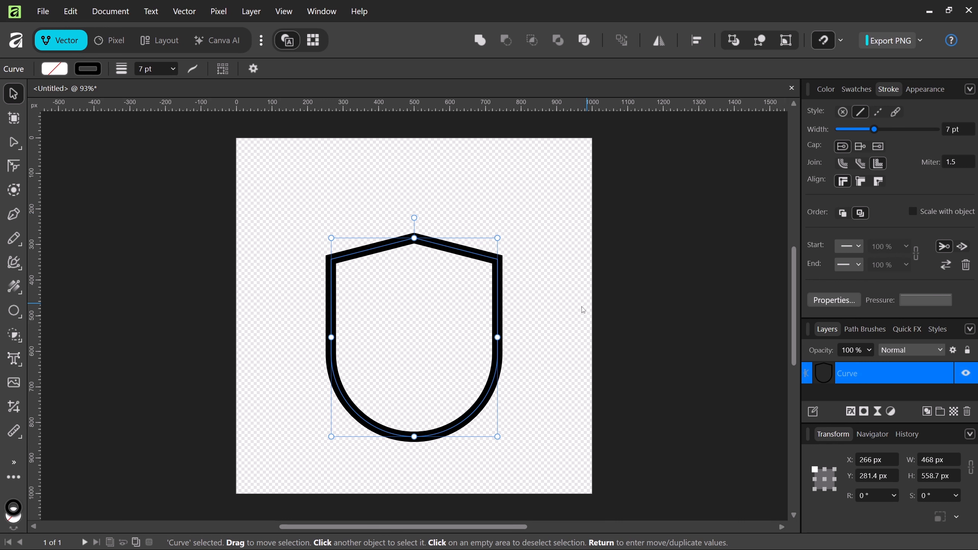
click(568, 313)
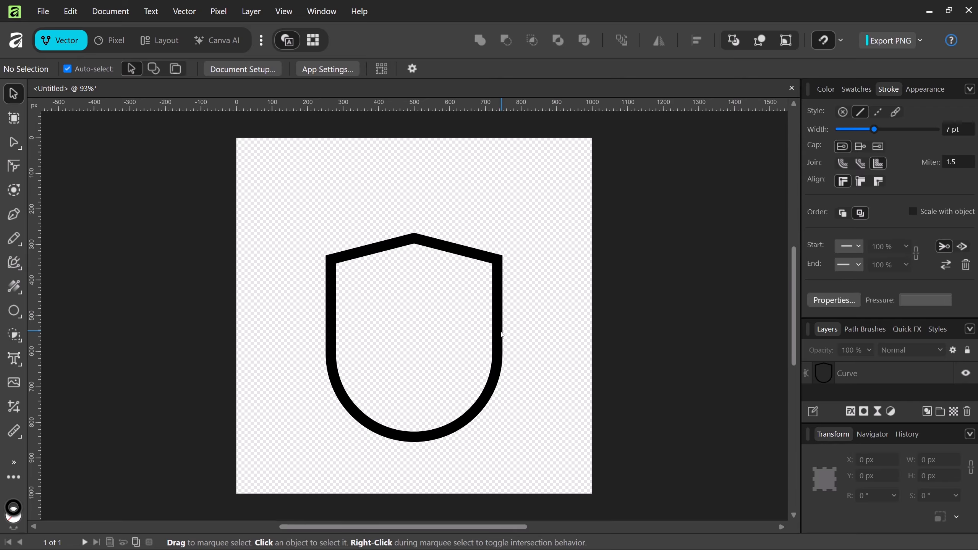
Step: Expand the shield outline's stroke into a filled shape and deselect it
click(498, 333)
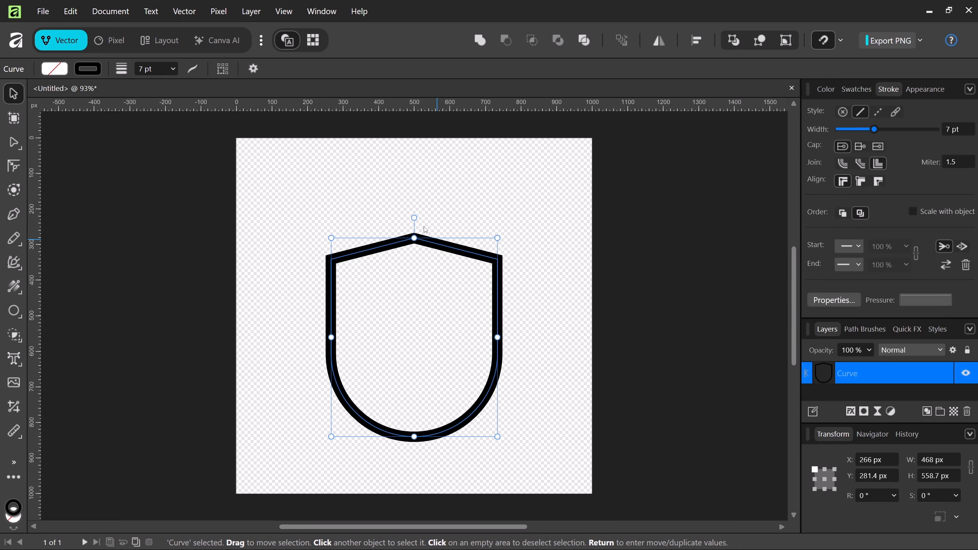
click(185, 12)
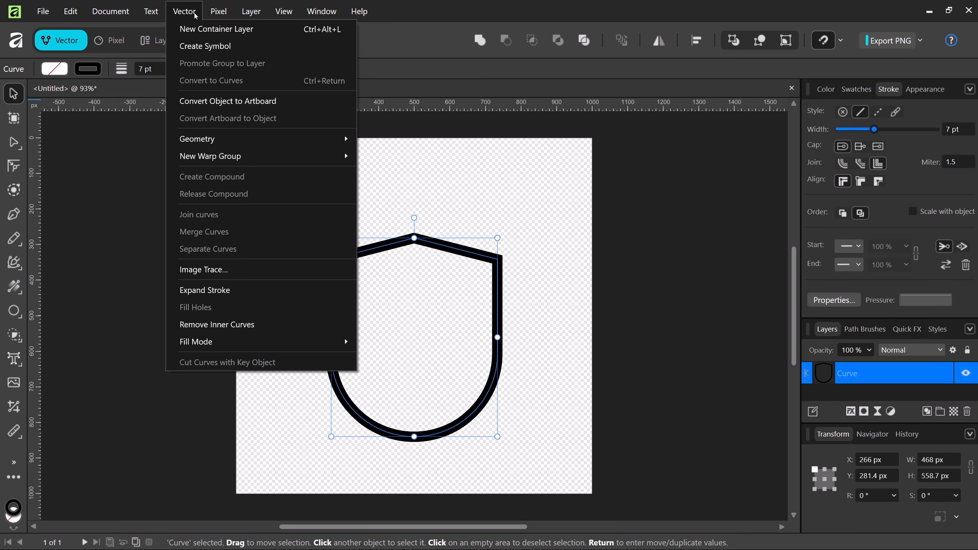
click(215, 290)
click(276, 299)
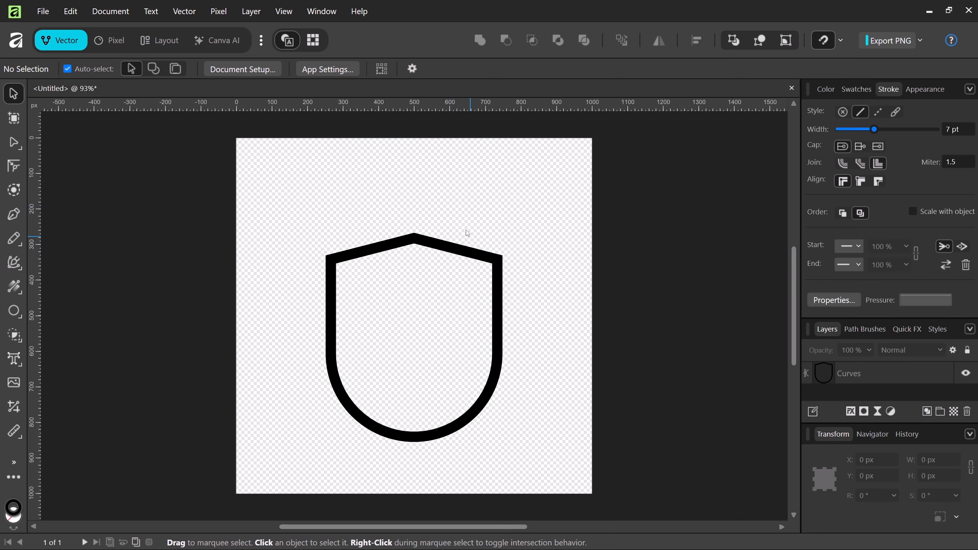
Step: Draw an outlined circle about 228 px in diameter from the page's center, inside the shield
click(13, 312)
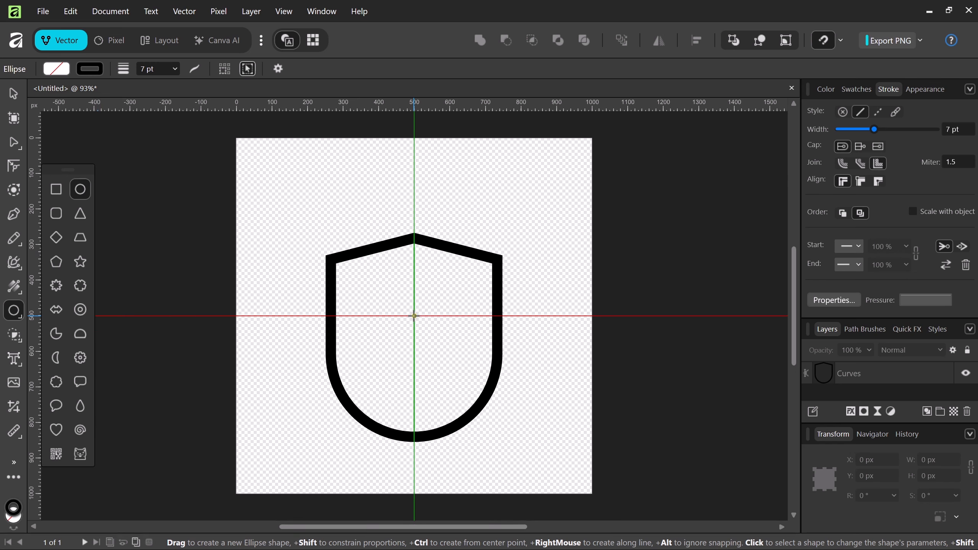
drag(413, 316, 470, 341)
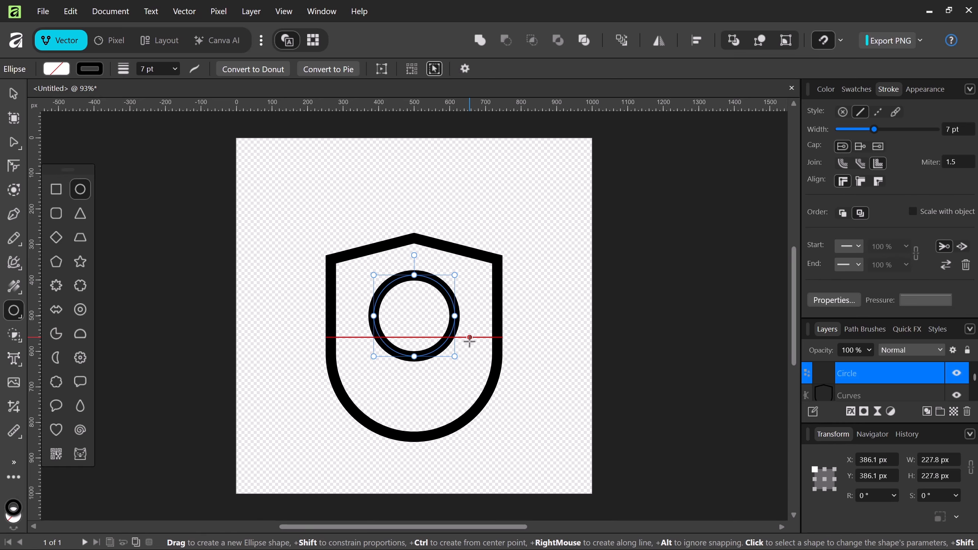
key(v)
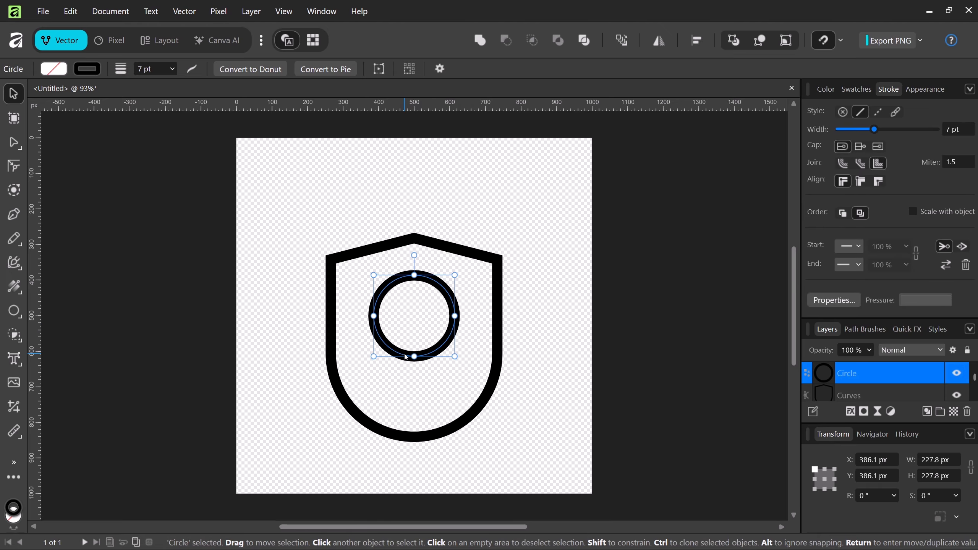
Step: Move the circle and the shield apart so the circle sits above the shield, and expand the circle's stroke
drag(405, 356, 376, 320)
drag(377, 242, 382, 254)
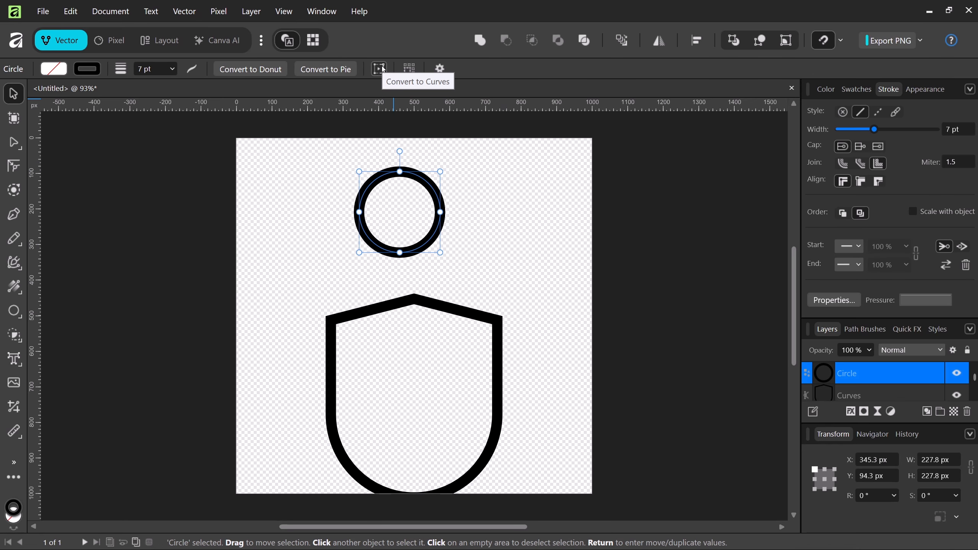
click(184, 11)
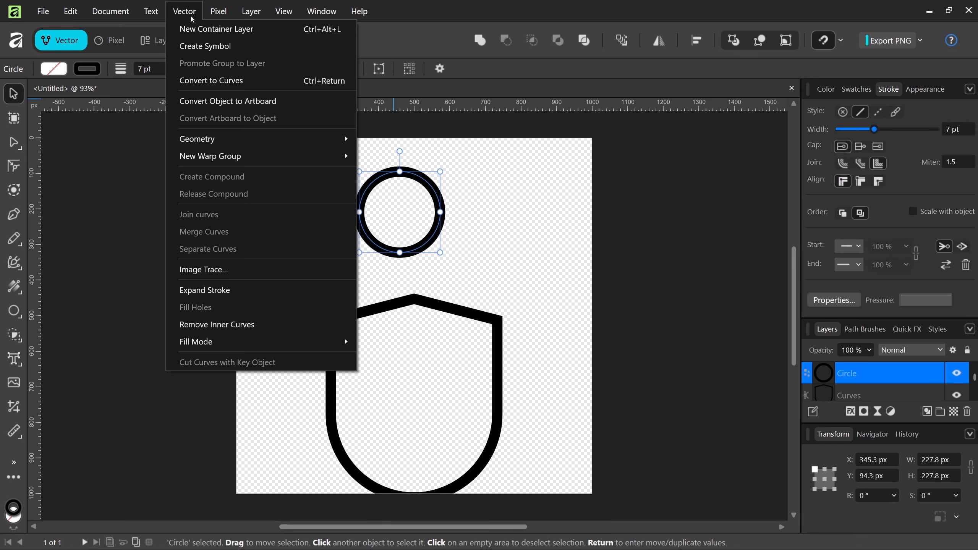
click(249, 290)
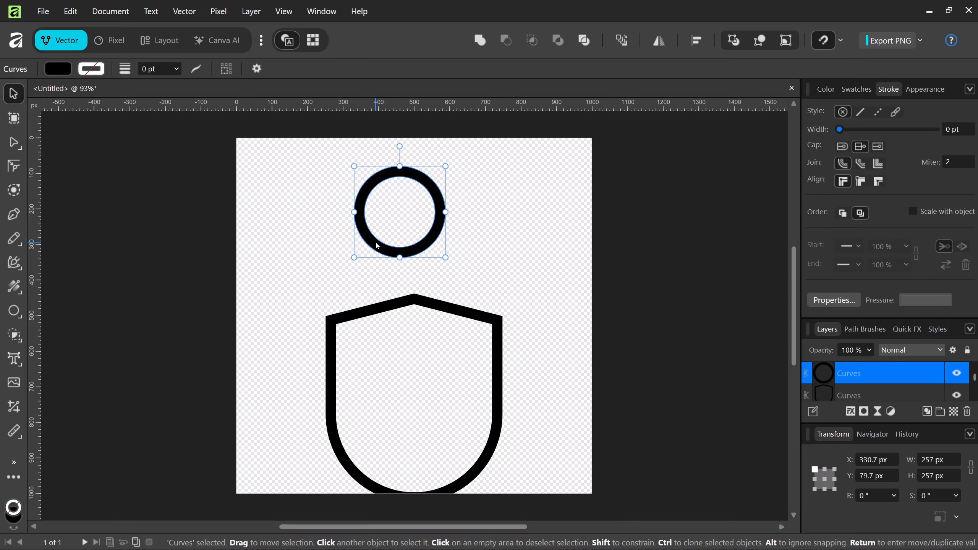
Step: Make two copies of the ring narrowed to ovals about 194 px wide, overlapping the ring's left and right sides
ctrl+drag(377, 245, 431, 240)
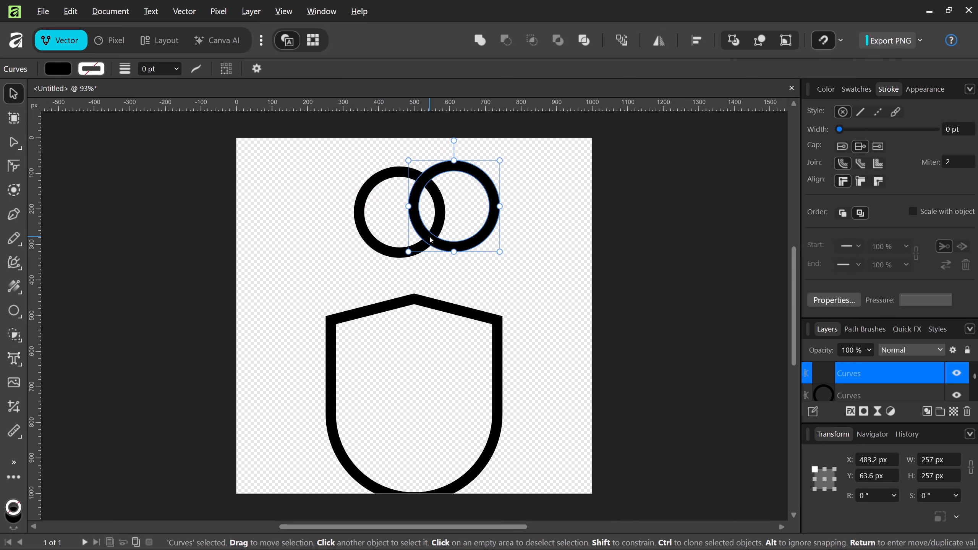
drag(499, 206, 391, 234)
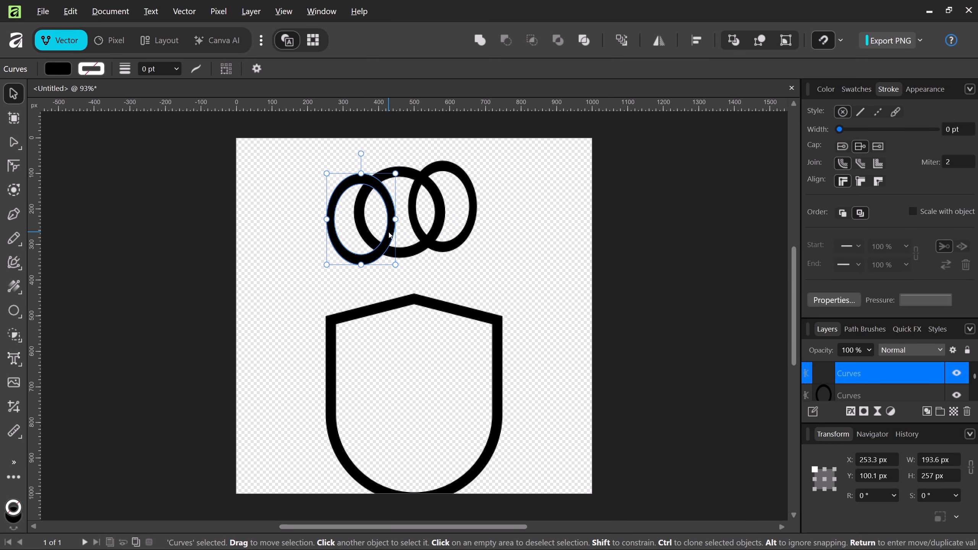
click(311, 198)
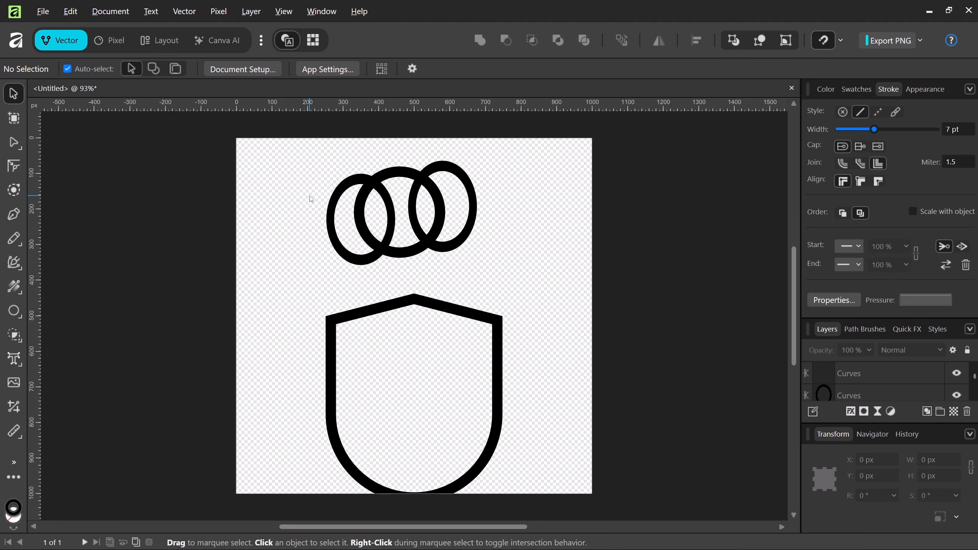
Step: Select the ring and both ovals and remove the oval parts outside the ring with the Shape Builder
drag(310, 199, 458, 220)
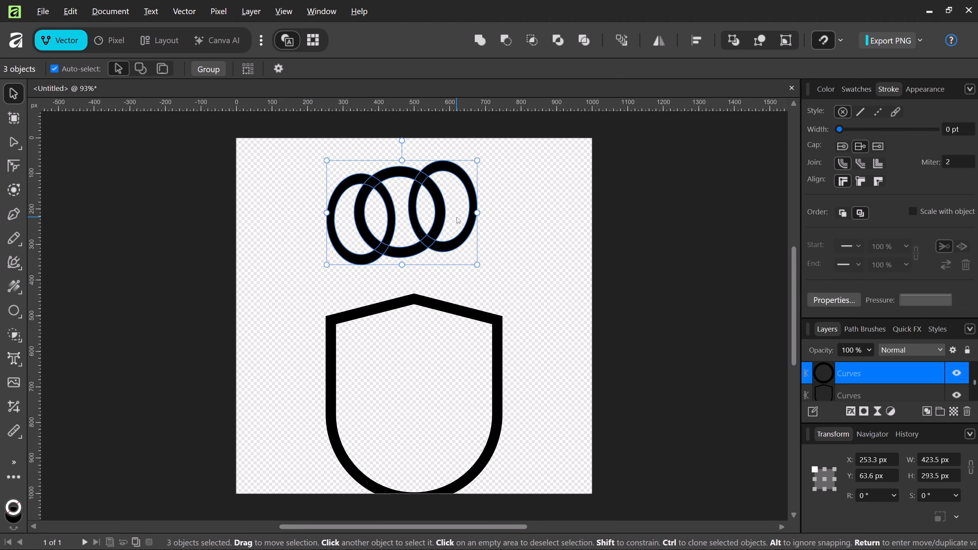
click(15, 339)
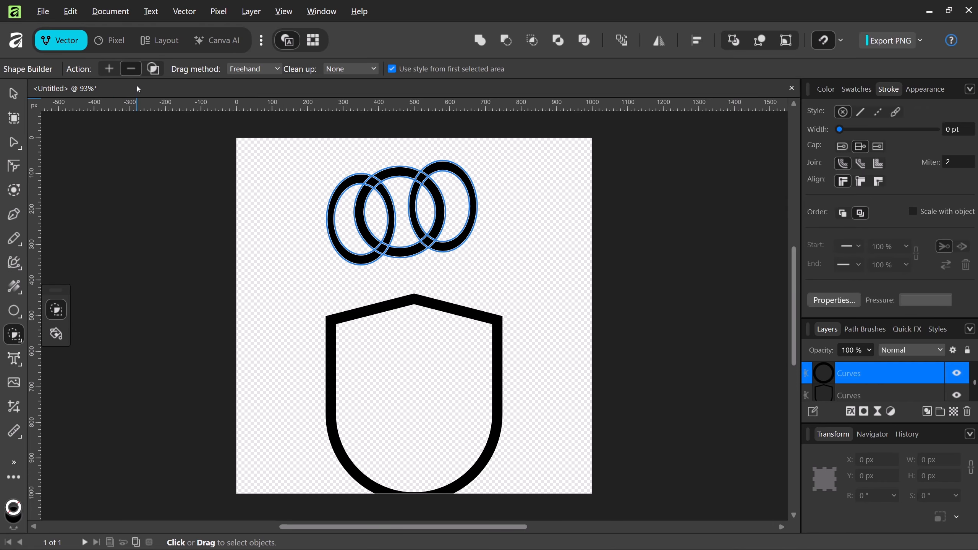
click(134, 74)
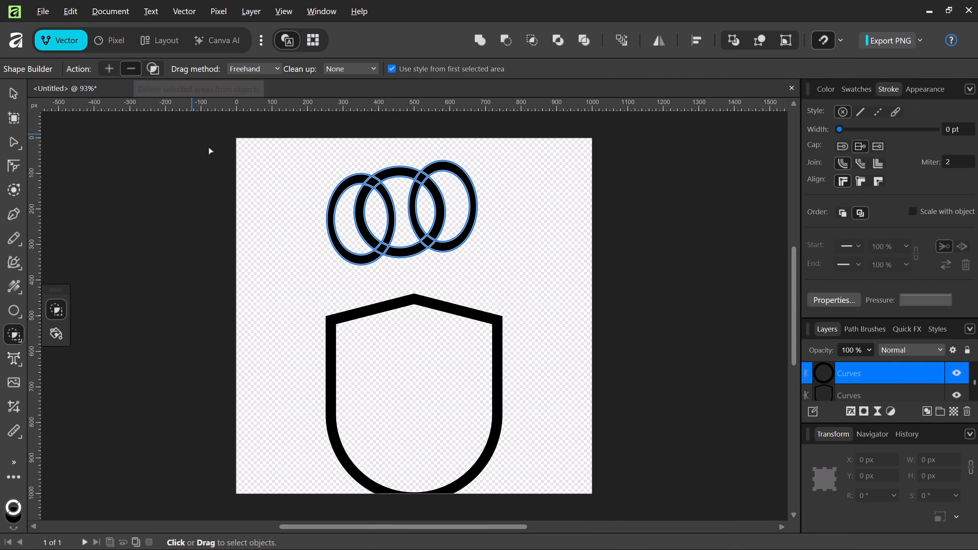
drag(323, 213, 338, 218)
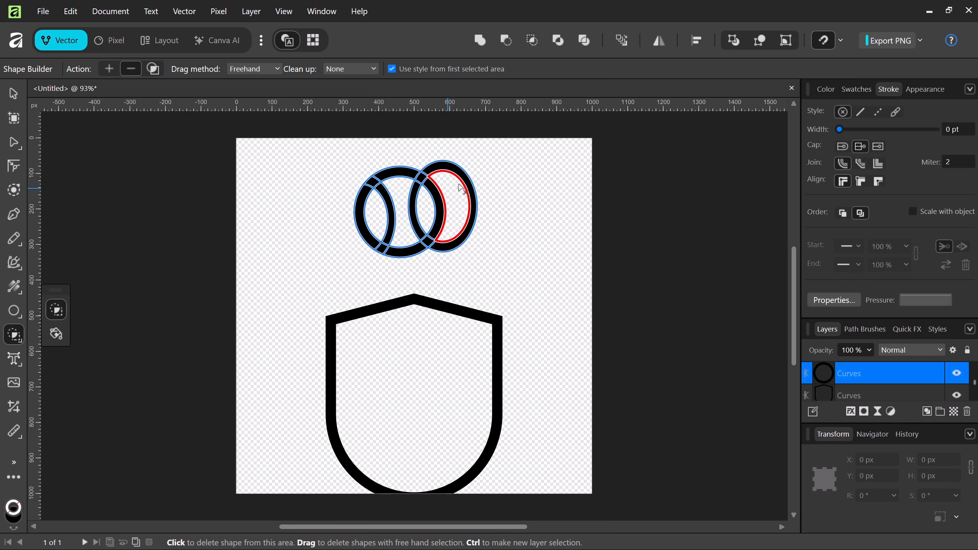
drag(479, 183, 465, 193)
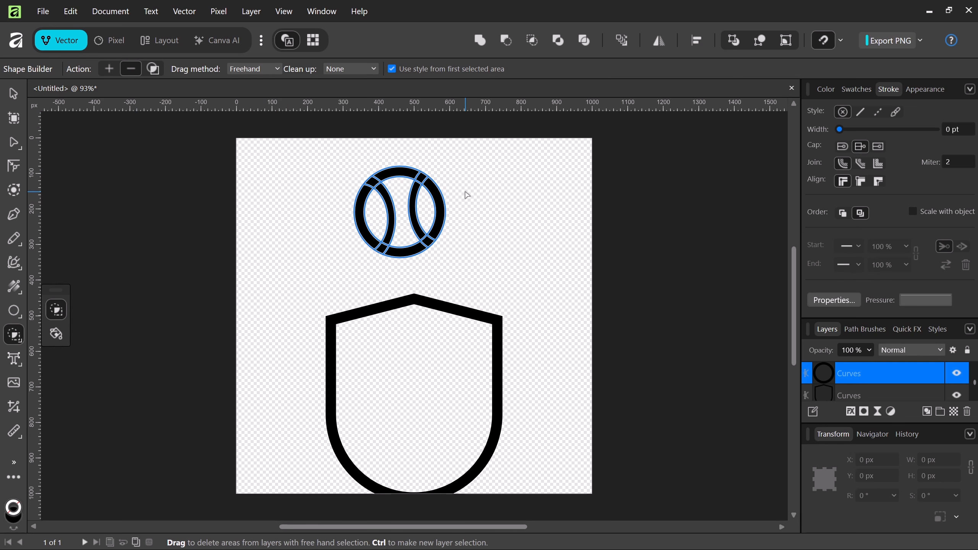
Step: Merge the remaining ring and inner arc pieces into a single baseball shape and deselect it
click(442, 207)
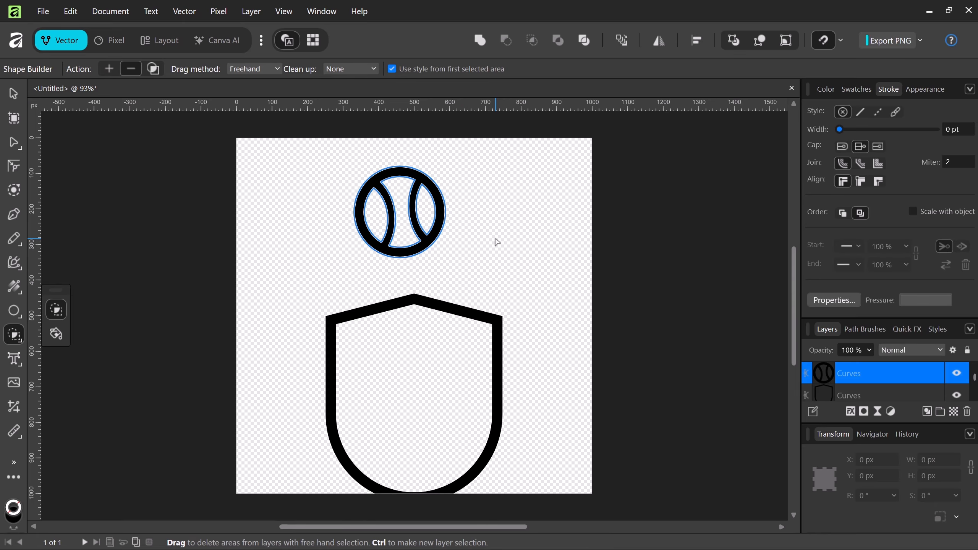
click(13, 93)
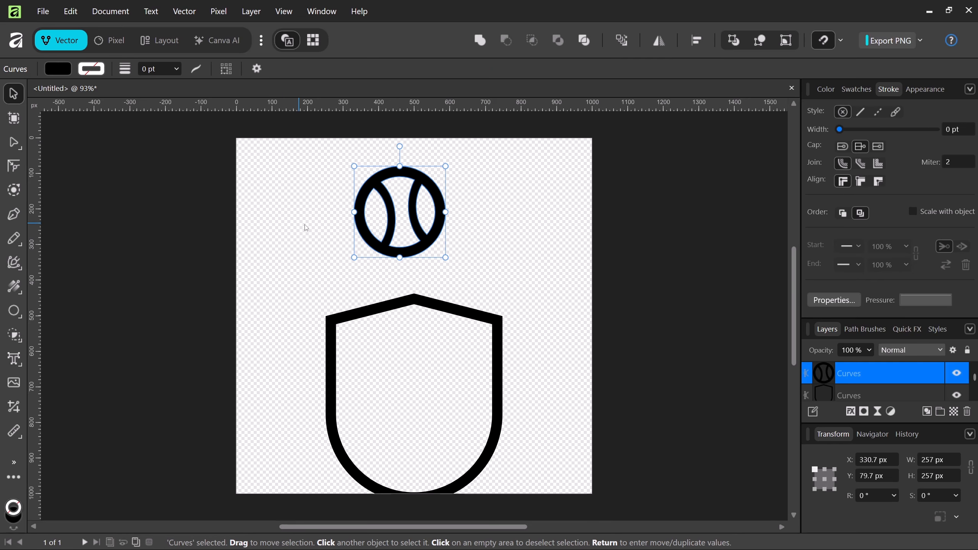
click(306, 226)
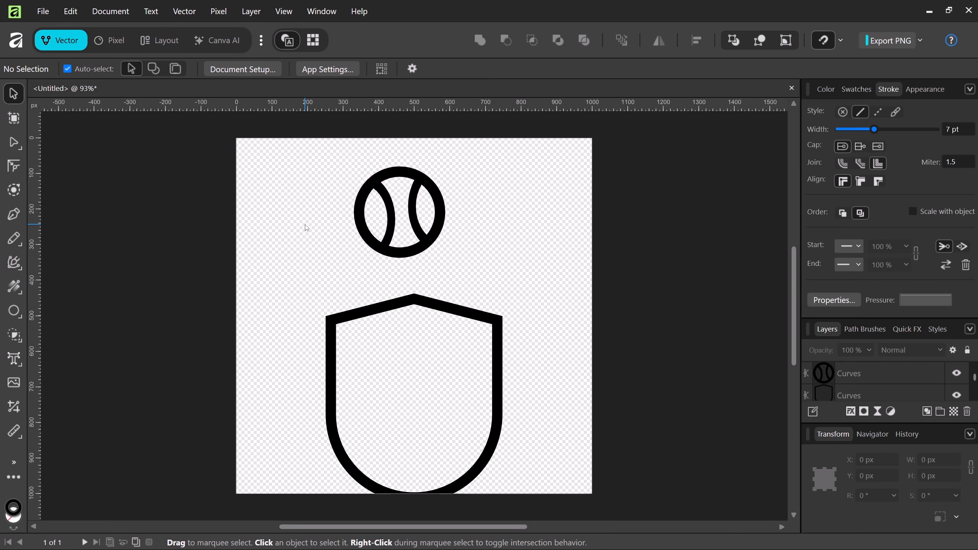
Step: Align the baseball to the page's center both horizontally and vertically
scroll(306, 227, down, 2)
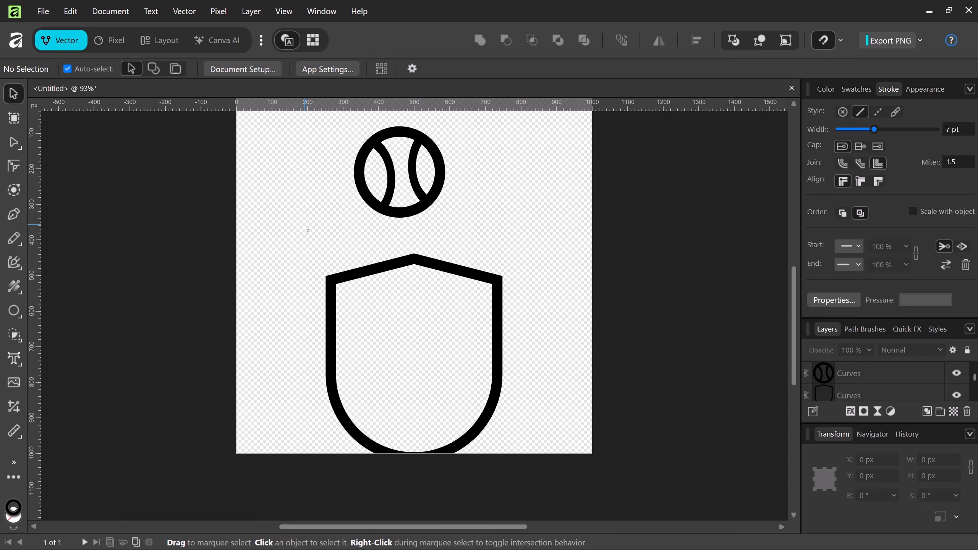
scroll(306, 227, up, 1)
scroll(306, 228, up, 2)
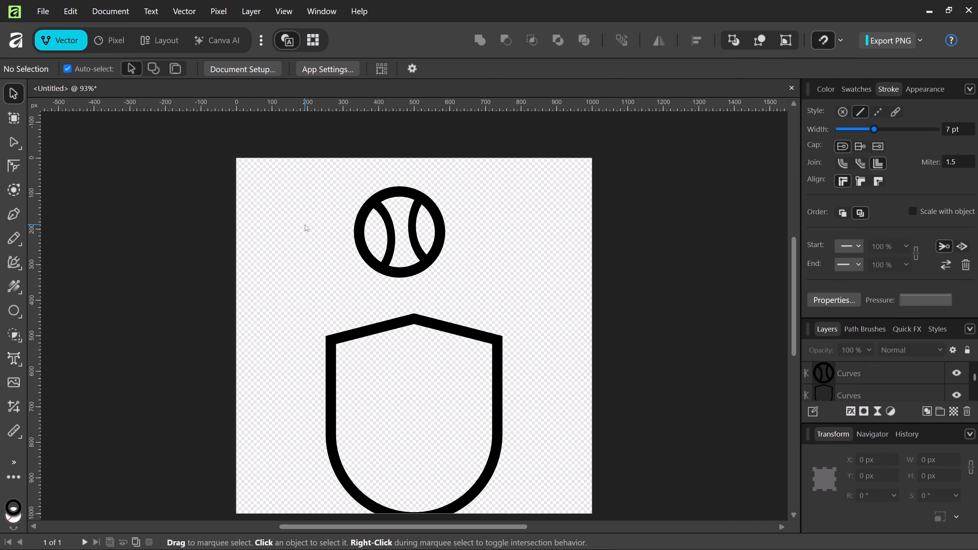
click(366, 250)
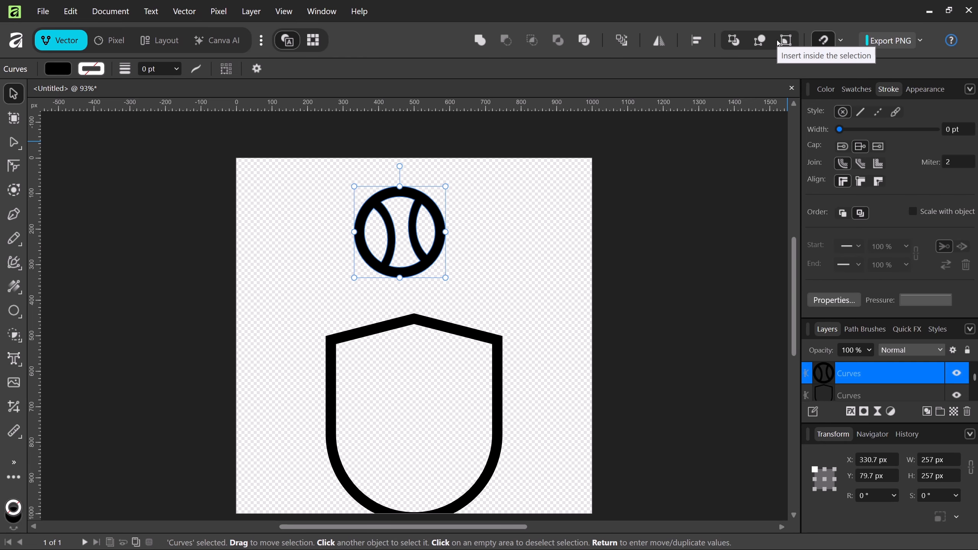
click(700, 44)
click(736, 86)
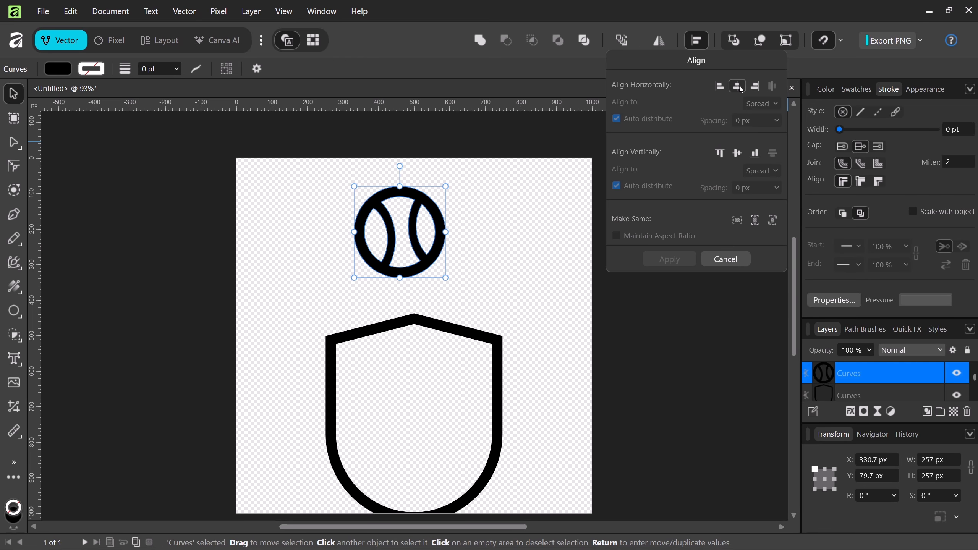
click(737, 153)
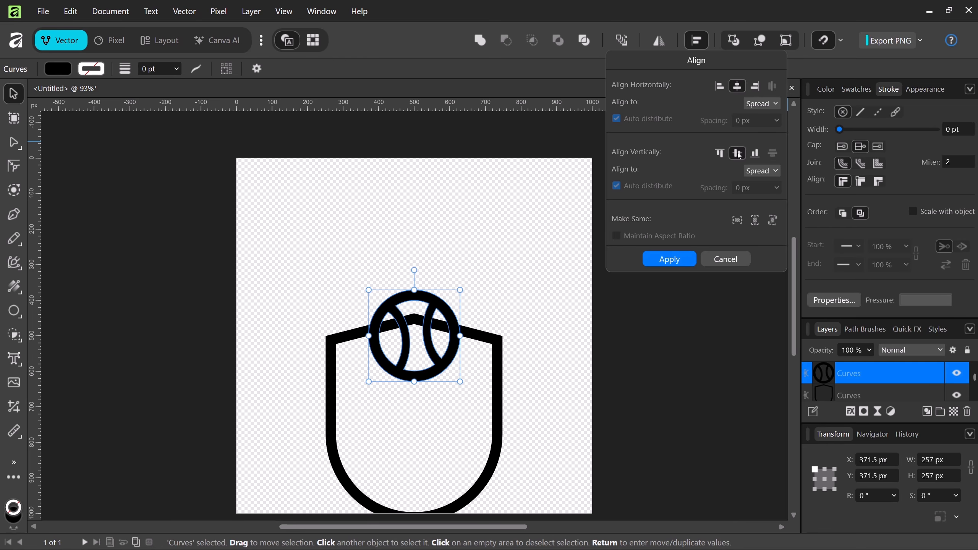
click(552, 232)
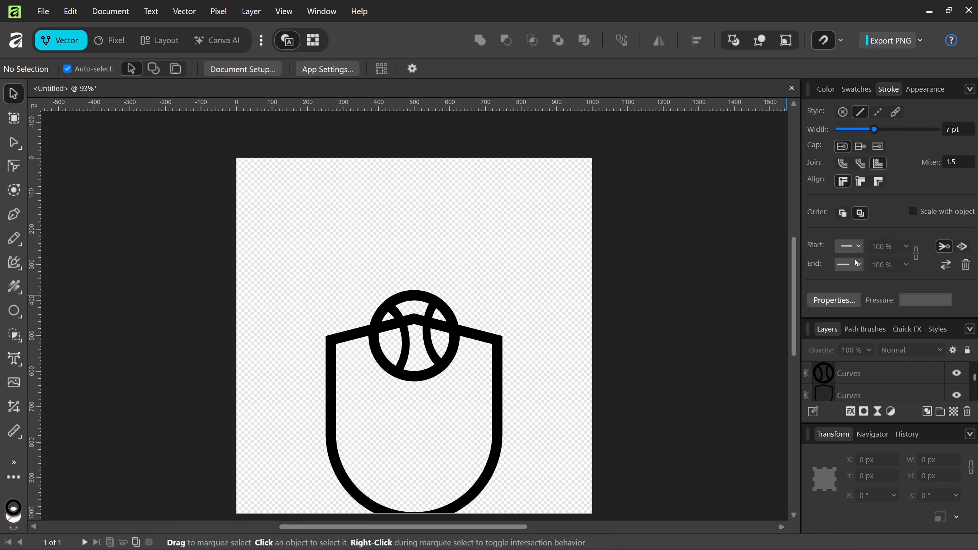
Step: Draw a circle about 281 px wide centered on the baseball, layered between the baseball and the shield outline
click(825, 90)
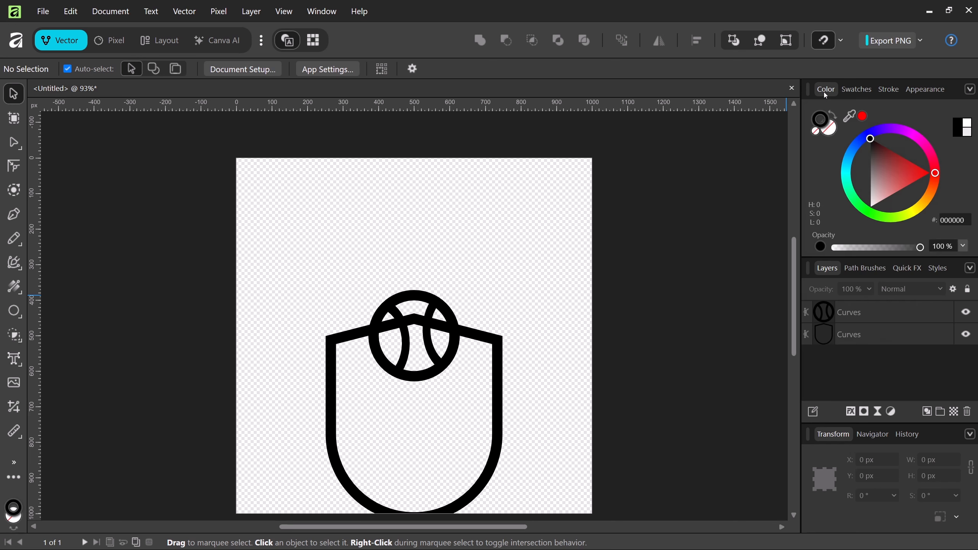
click(868, 313)
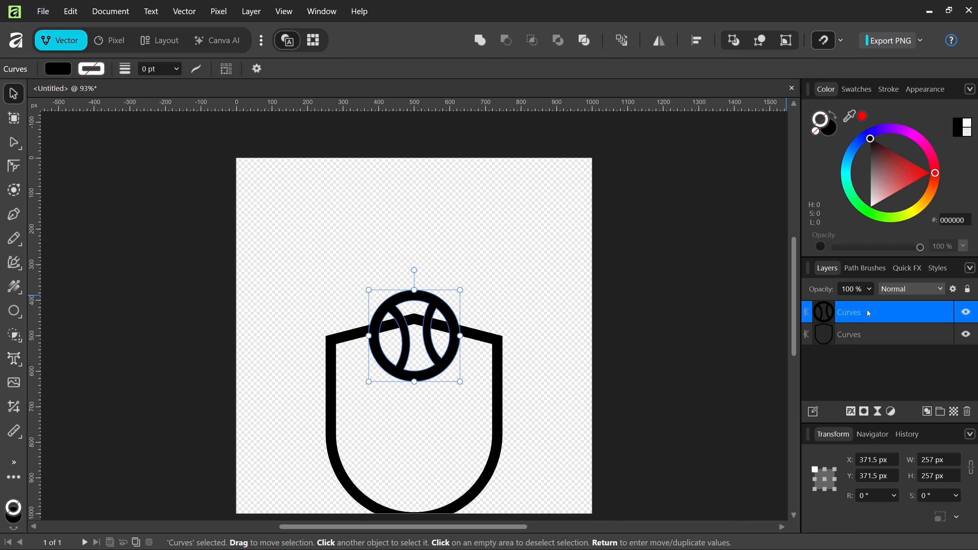
click(868, 336)
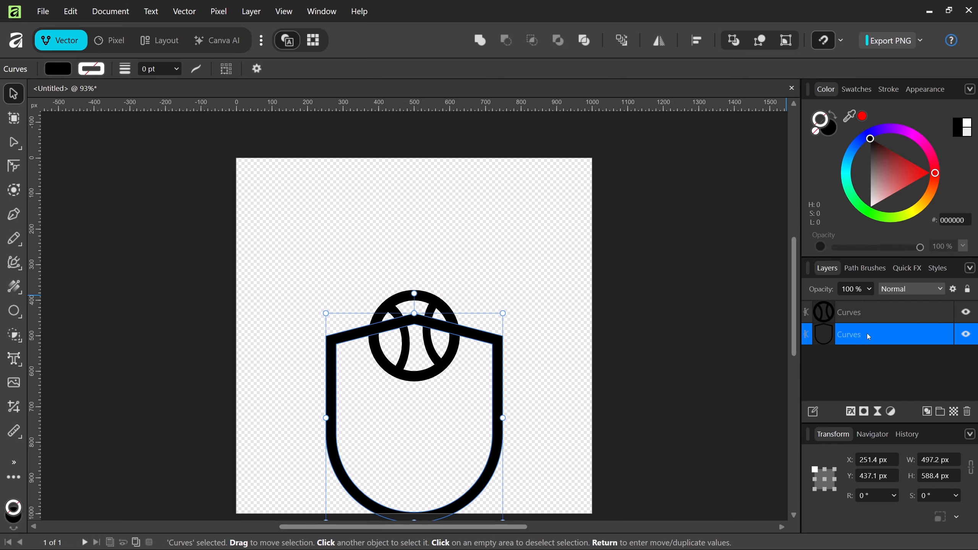
click(13, 310)
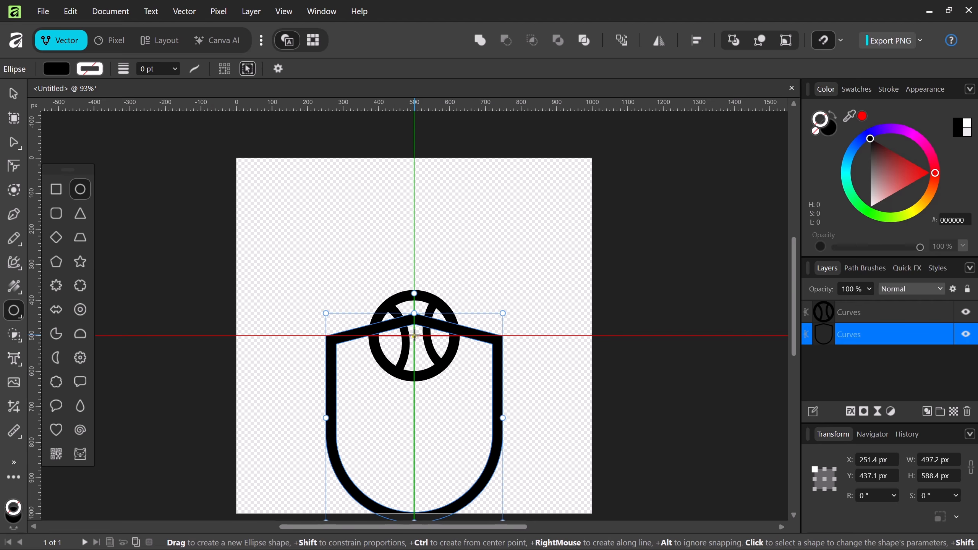
drag(413, 336, 470, 379)
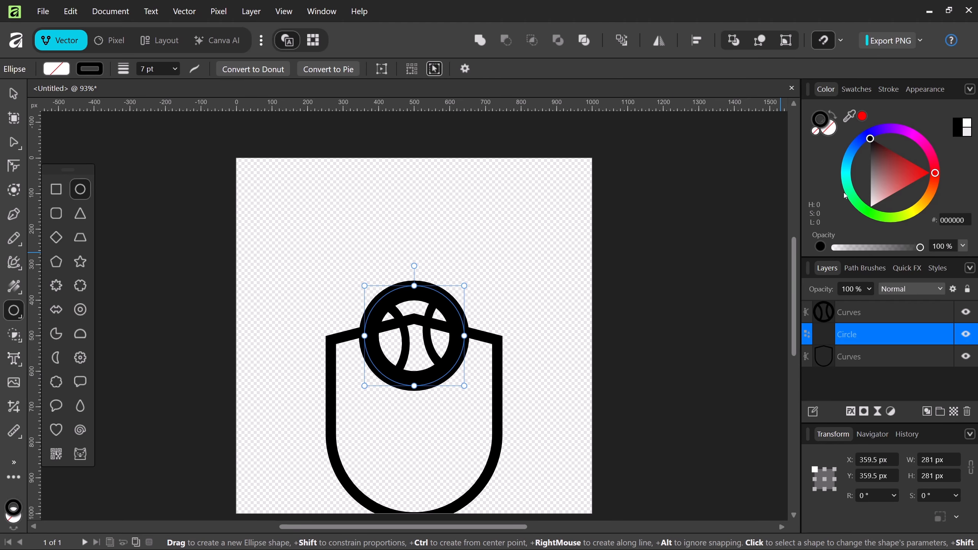
Step: Swap the circle's stroke and fill so it has no outline, and set its fill color to pink FCACAC
click(832, 114)
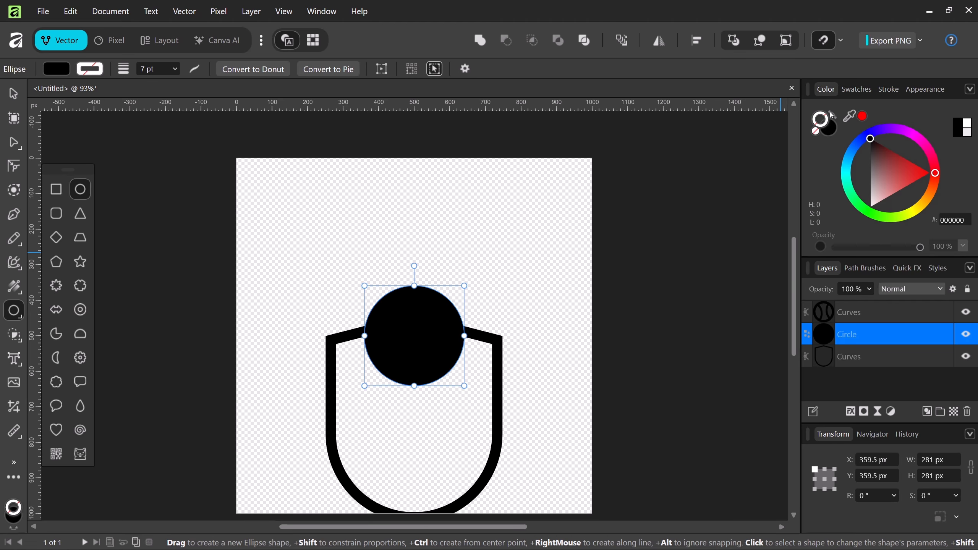
double_click(830, 134)
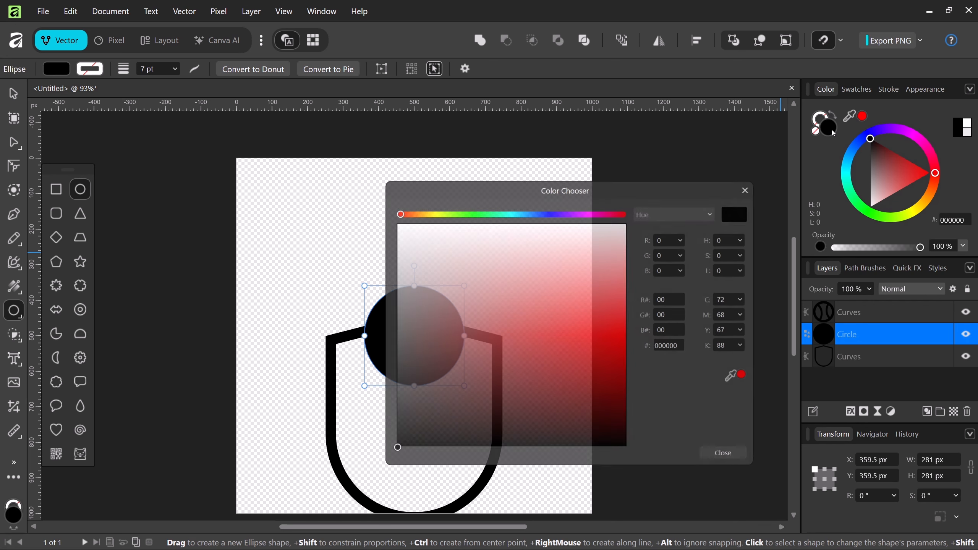
click(612, 258)
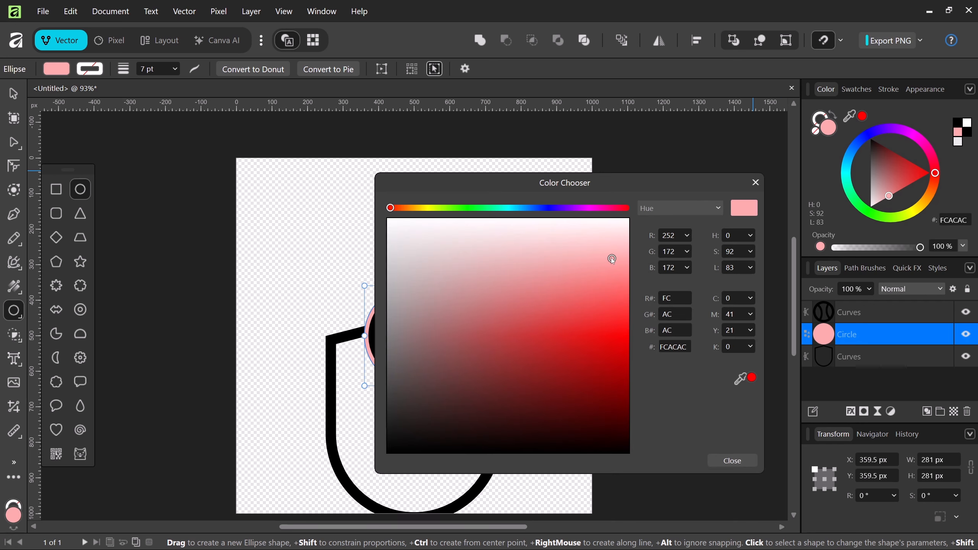
click(753, 183)
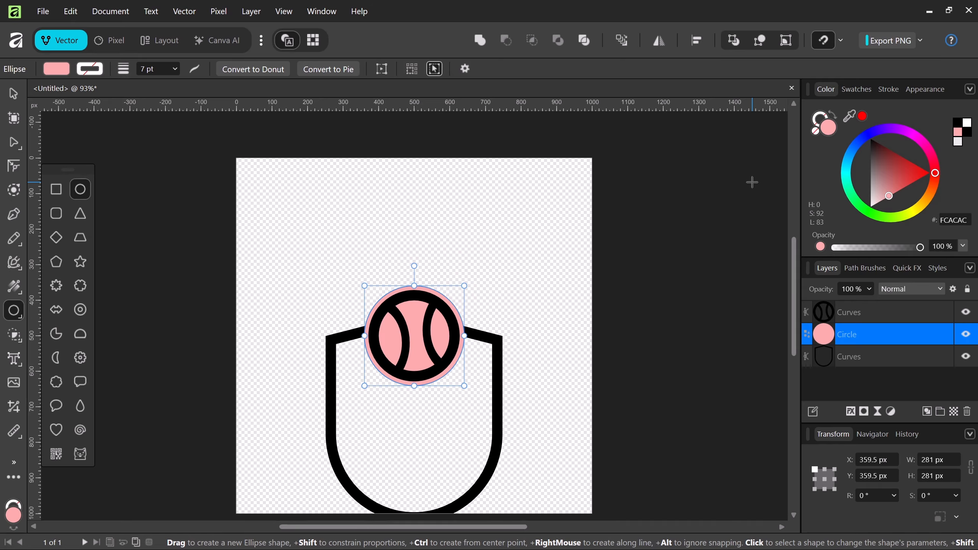
Step: Enlarge the pink circle to about 315 px wide and center it on the spread horizontally and vertically
drag(464, 385, 470, 390)
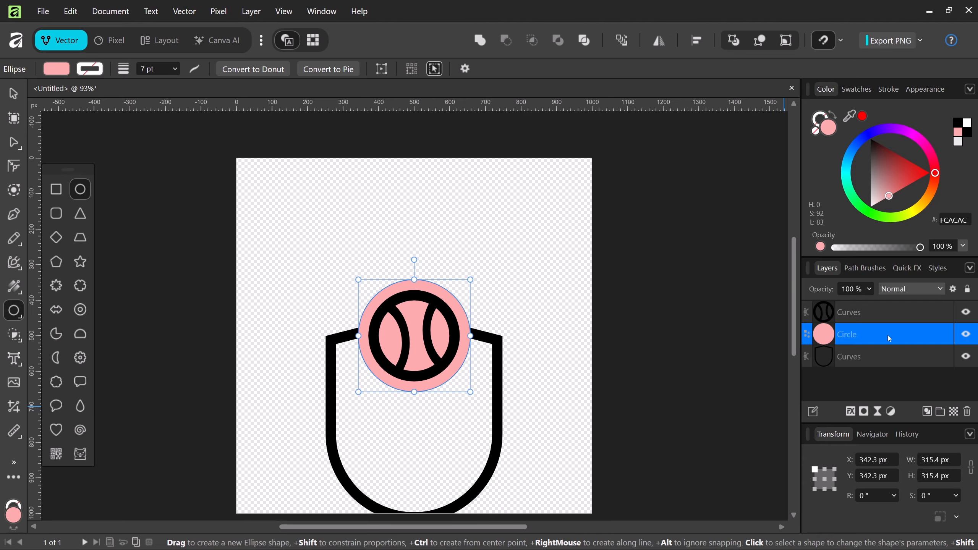
click(696, 40)
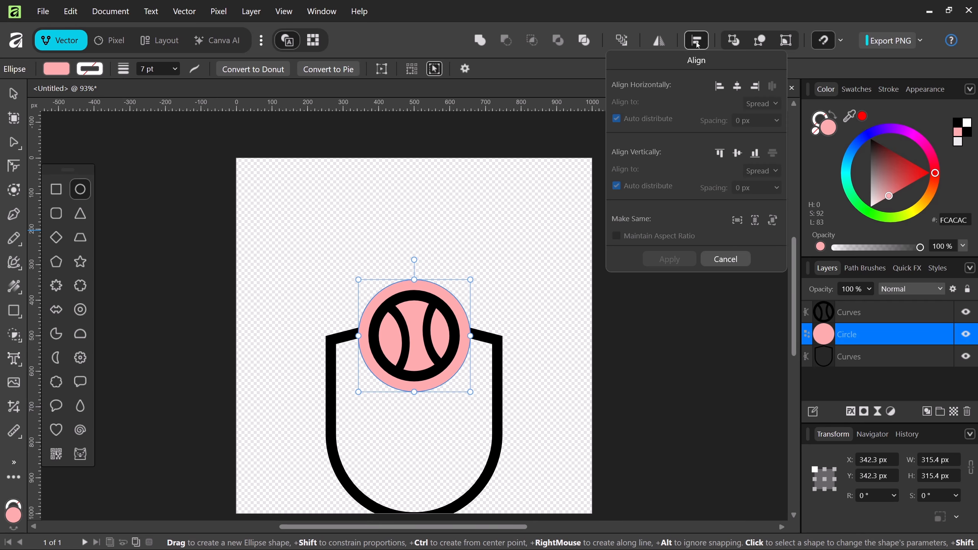
click(737, 85)
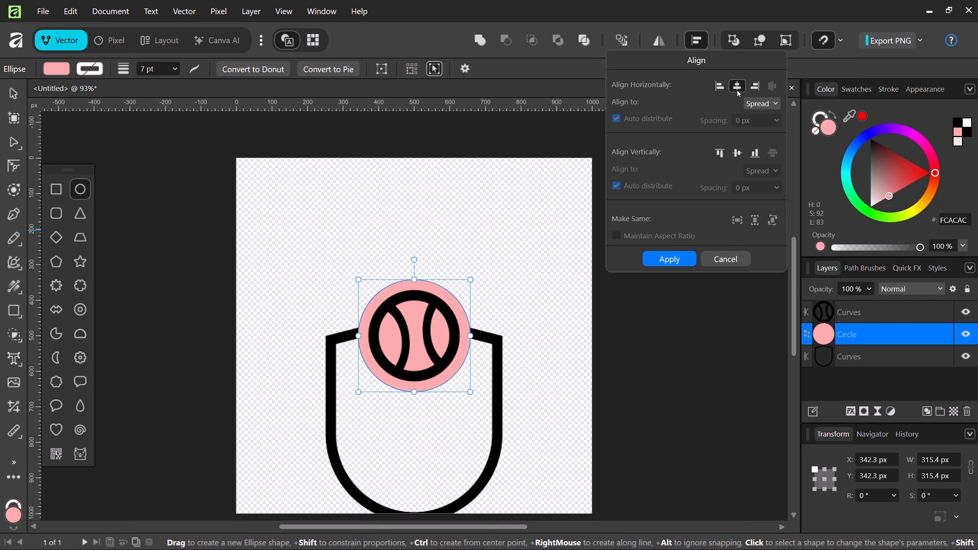
click(736, 154)
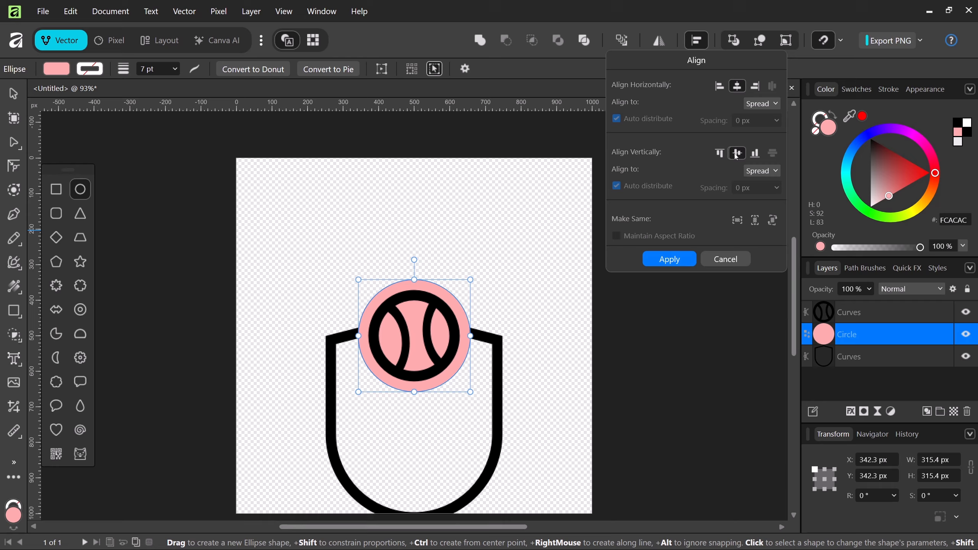
Step: Center the shield outline horizontally on the spread and deselect it
click(860, 357)
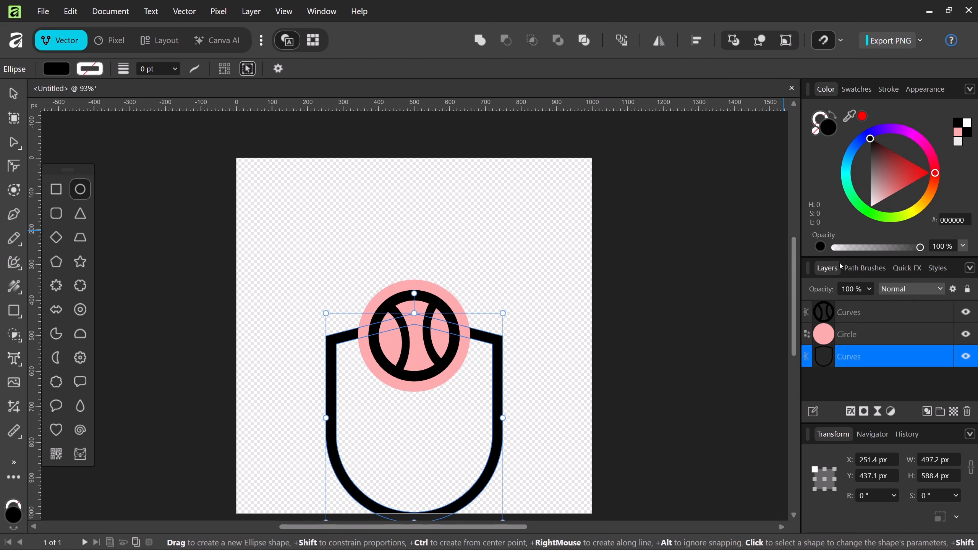
click(696, 40)
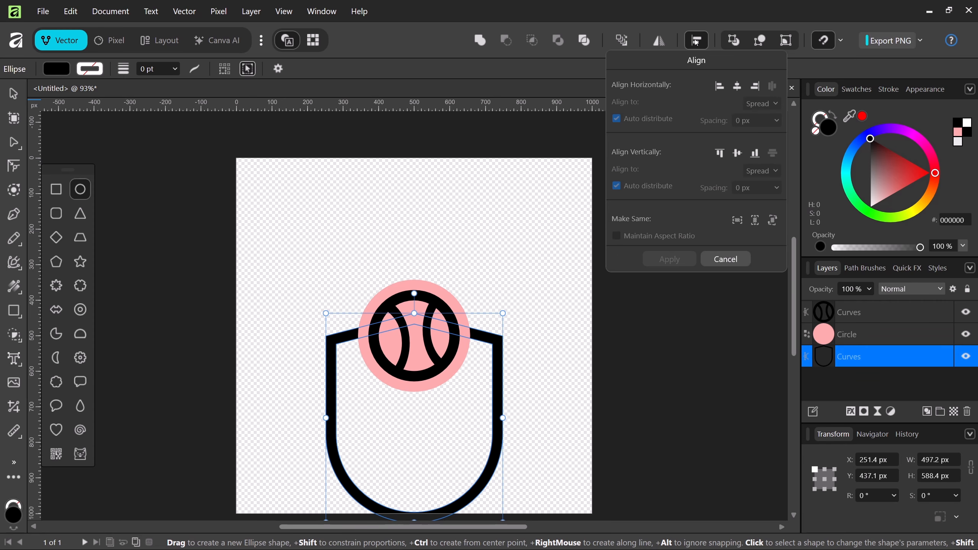
click(738, 87)
click(472, 227)
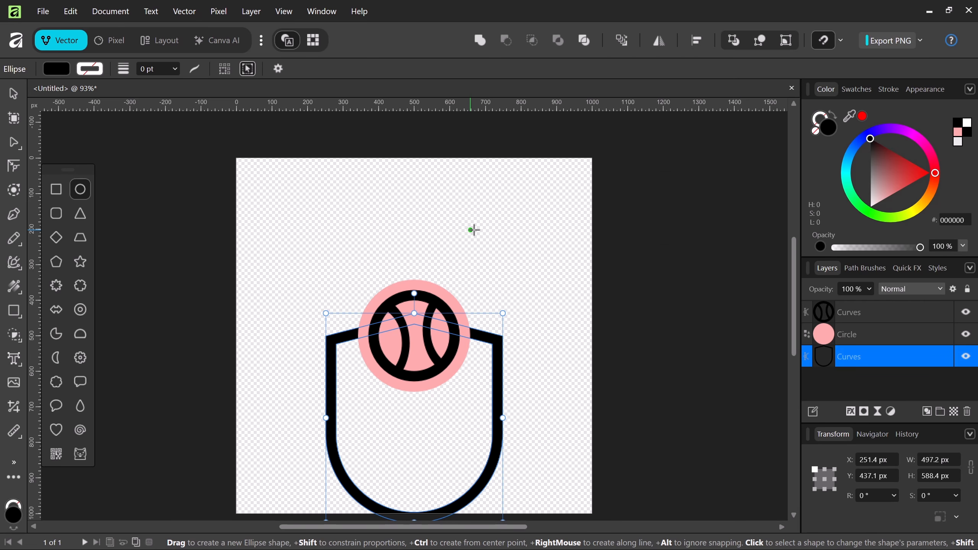
click(474, 230)
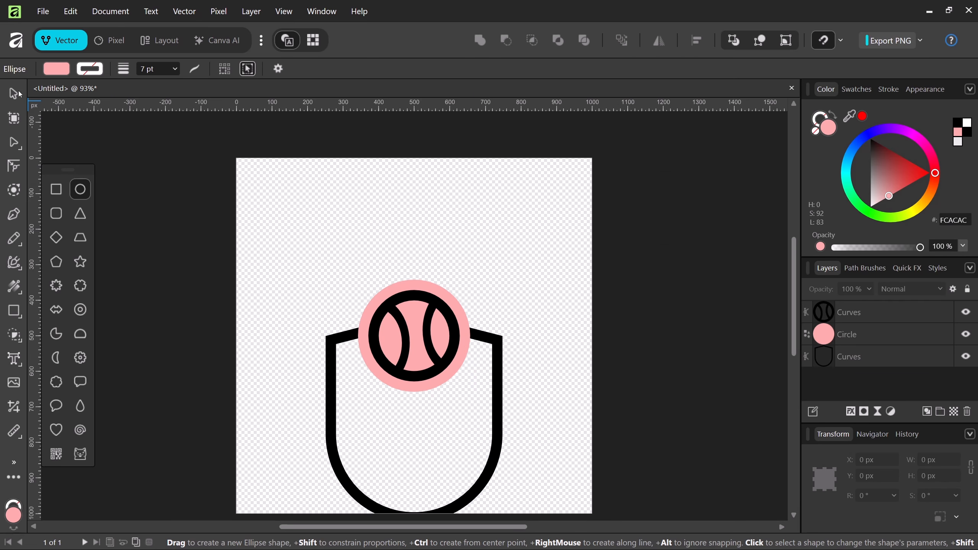
Step: Select the baseball, pink circle and shield, nudge them up together to Y 66.3 px, and deselect them
key(v)
drag(340, 264, 449, 415)
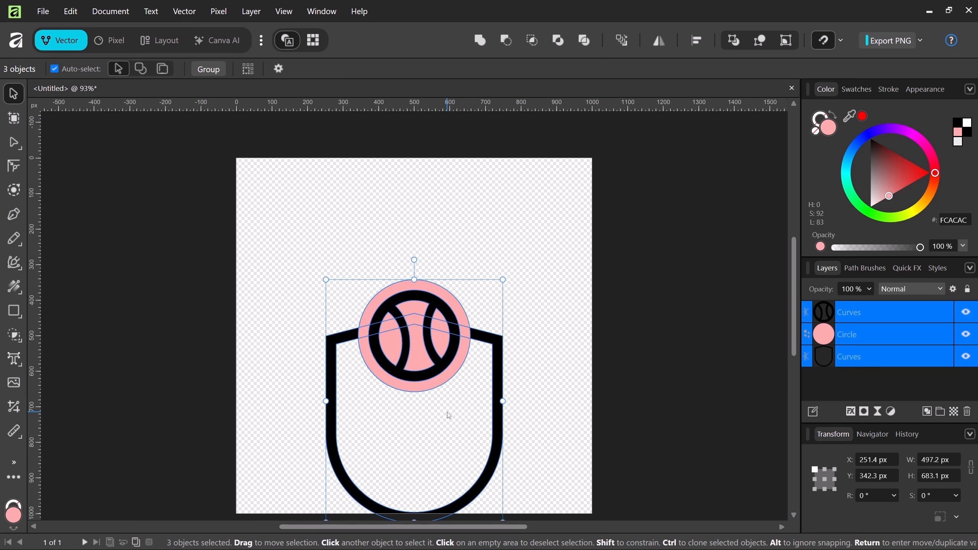
key(Up)
key(Up)
key(Up)
key(Up)
key(Up)
key(Up)
key(Up)
key(Up)
key(Up)
key(Up)
key(Up)
key(Up)
key(Up)
key(Up)
key(Up)
key(Up)
key(Up)
key(Up)
key(Up)
key(Up)
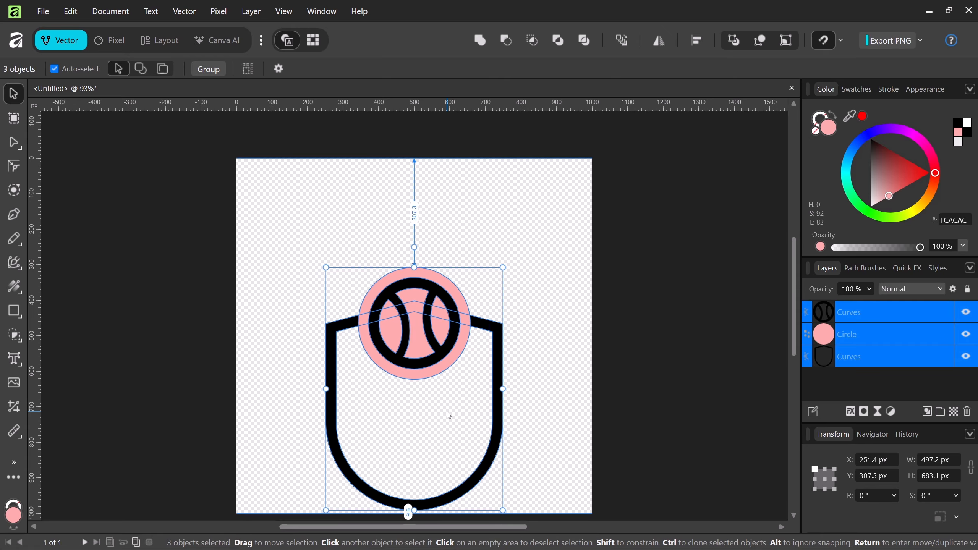
key(Up)
key(Up)
key(Up)
key(Up)
key(Up)
key(Up)
key(Up)
key(Up)
key(Up)
key(Up)
key(Up)
key(Up)
key(Up)
key(Up)
key(Up)
key(Up)
key(Up)
key(Up)
key(Up)
key(Up)
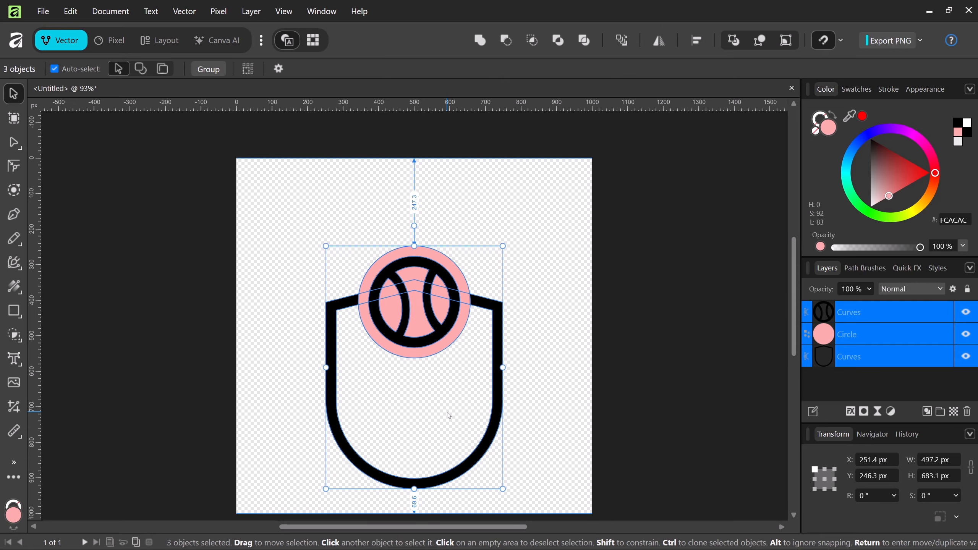
key(Up)
key(Up)
key(Up)
key(Up)
key(Up)
key(Up)
key(Up)
key(Up)
key(Up)
key(Up)
key(Up)
key(Up)
key(Up)
key(Up)
key(Up)
key(Up)
key(Up)
key(Up)
key(Up)
key(Up)
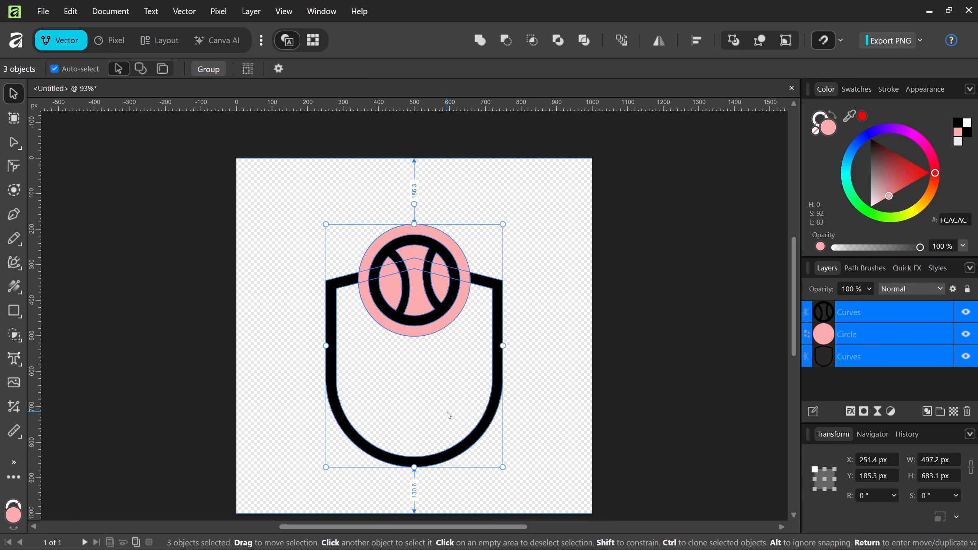
key(Up)
key(Up)
key(Up)
key(Up)
key(Up)
key(Up)
key(Up)
key(Up)
key(Up)
key(Up)
key(Up)
key(Up)
key(Up)
key(Up)
key(Up)
key(Up)
key(Up)
key(Up)
key(Up)
key(Up)
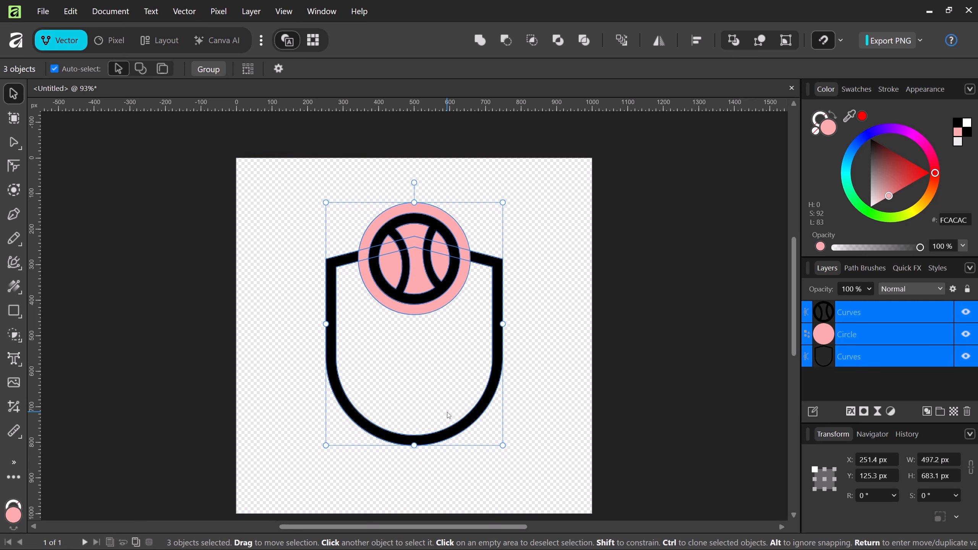
key(Up)
key(Up)
key(Up)
key(Up)
key(Up)
key(Up)
key(Up)
key(Up)
key(Up)
key(Up)
key(Up)
key(Up)
key(Up)
key(Up)
key(Up)
key(Up)
key(Up)
key(Up)
key(Up)
key(Up)
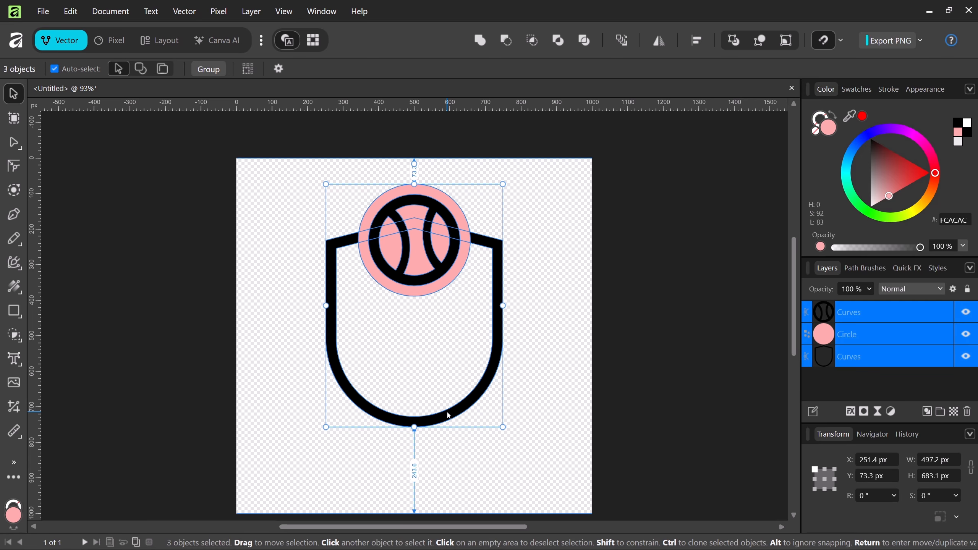
key(Up)
key(Up)
key(Up)
key(Up)
key(Up)
key(Up)
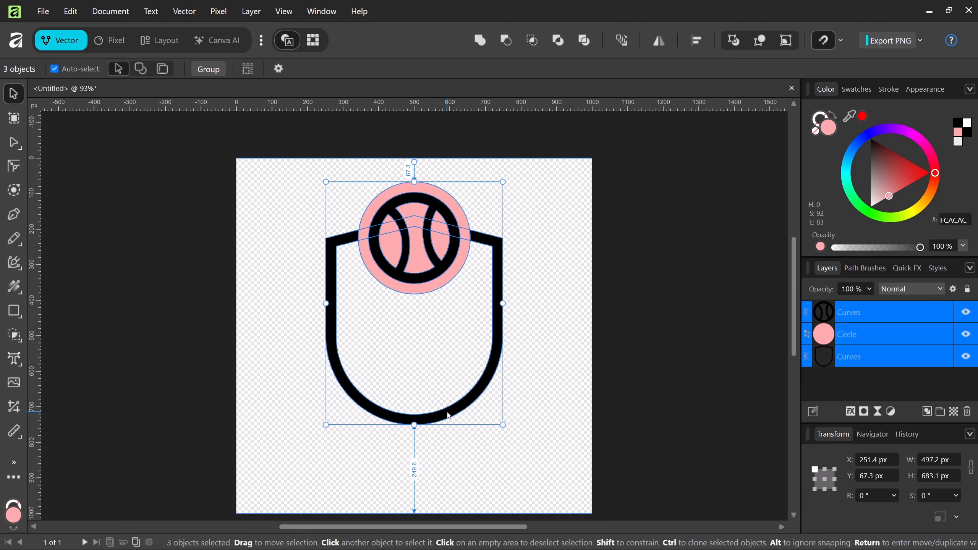
key(Up)
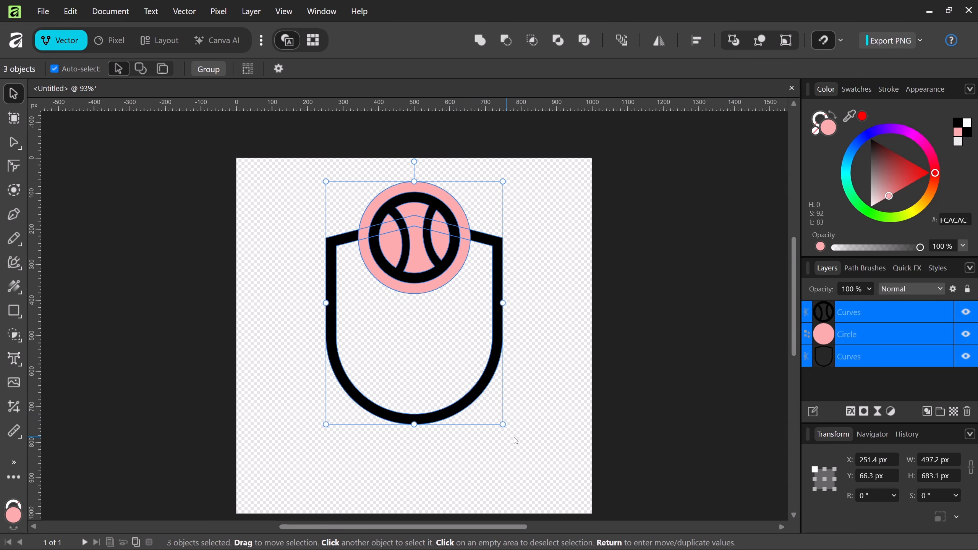
click(551, 423)
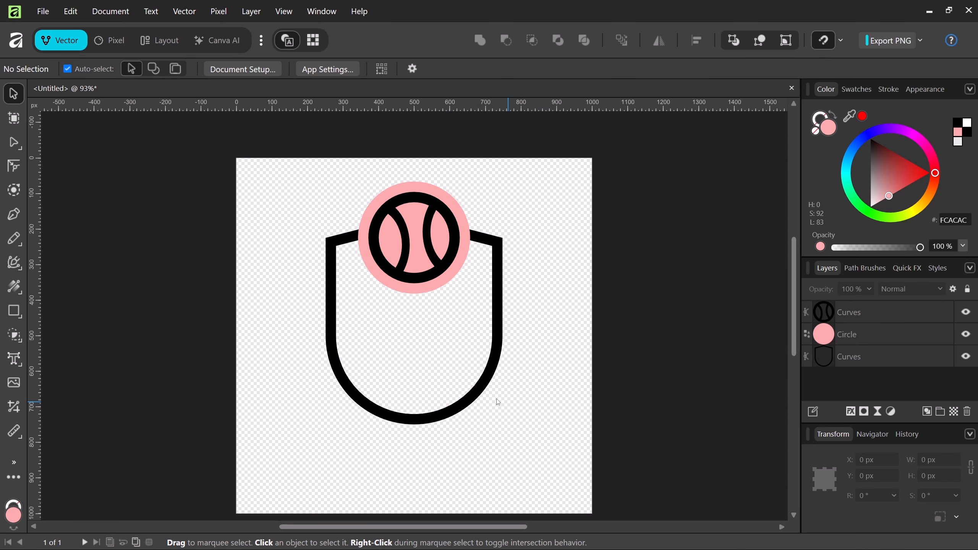
Step: Draw a vertical bar about 30 × 527 px down from the shield's left side and fill it with black 000000
click(12, 312)
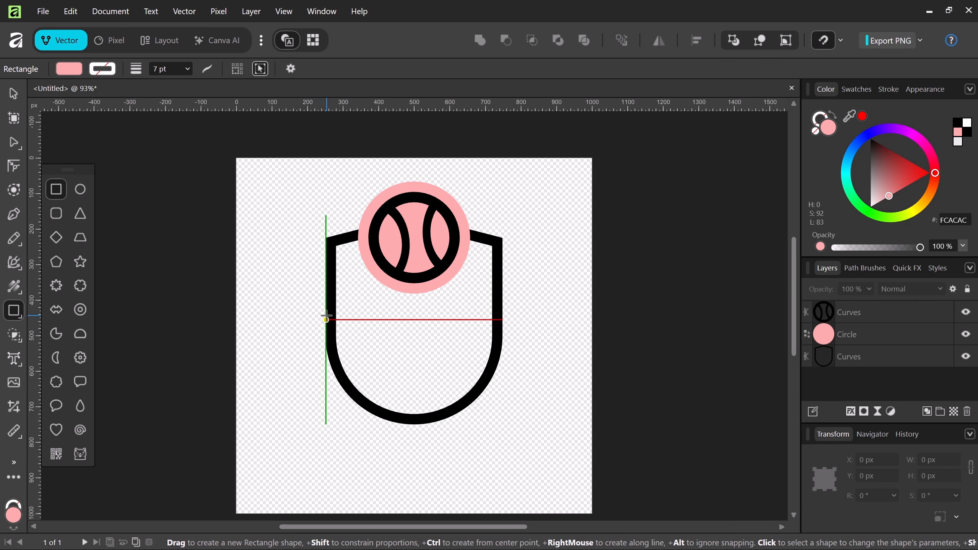
drag(326, 320, 339, 388)
mouse_move(339, 413)
mouse_down()
mouse_move(340, 497)
mouse_move(336, 477)
mouse_up()
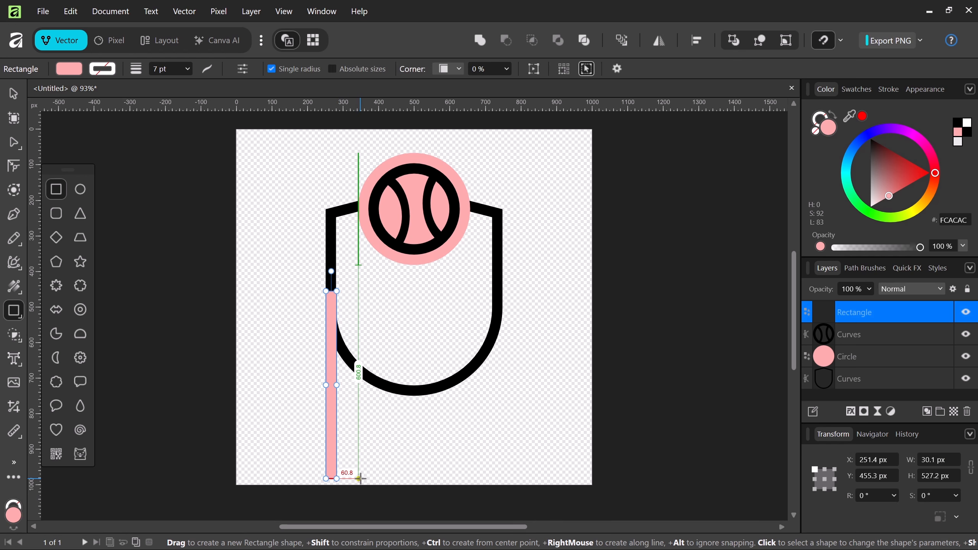
click(830, 134)
drag(624, 333, 633, 455)
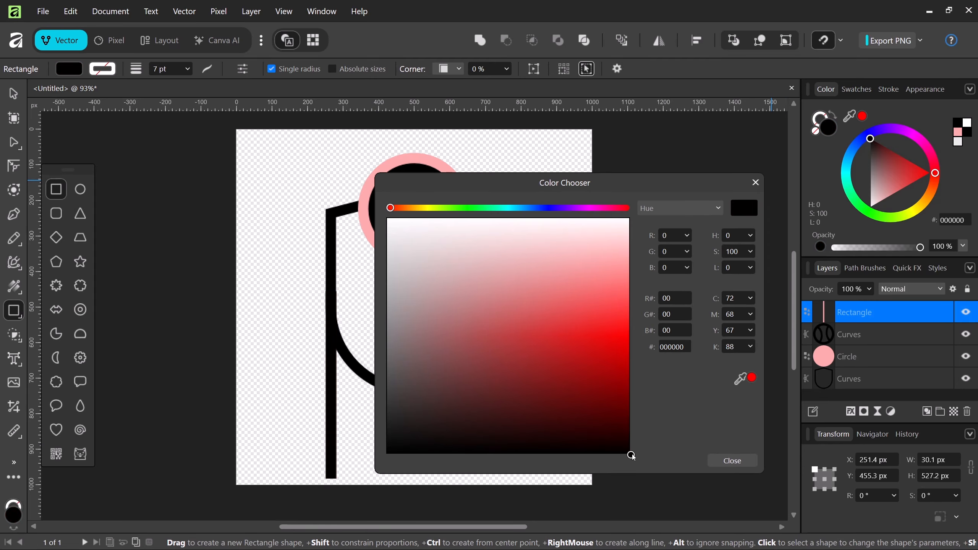
click(755, 182)
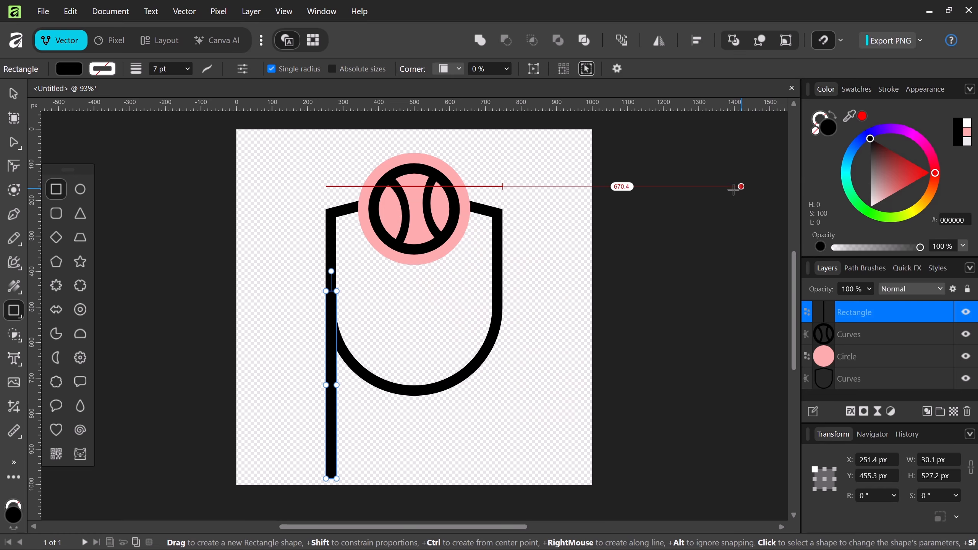
Step: Move the black bar to the shield's horizontal center and make four copies of it, two on each side
key(v)
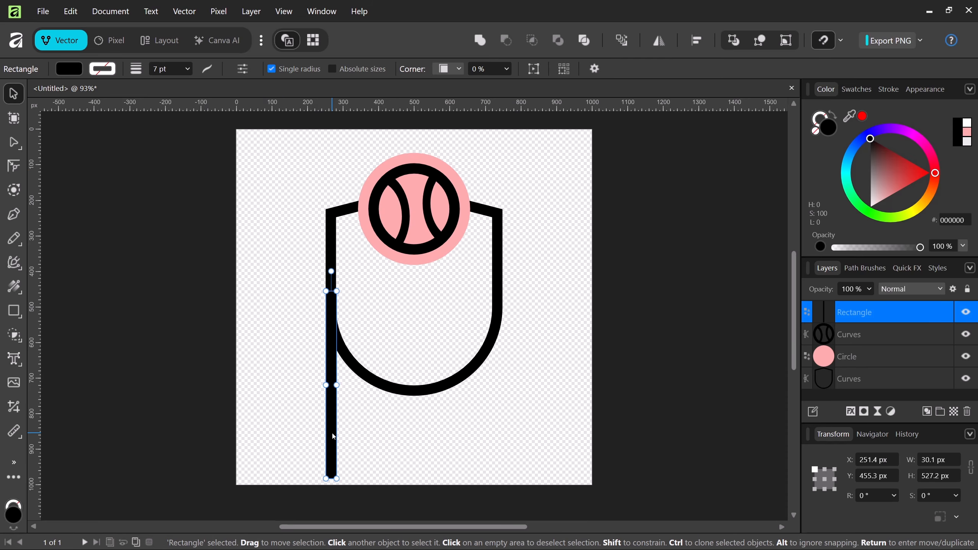
drag(333, 434, 432, 425)
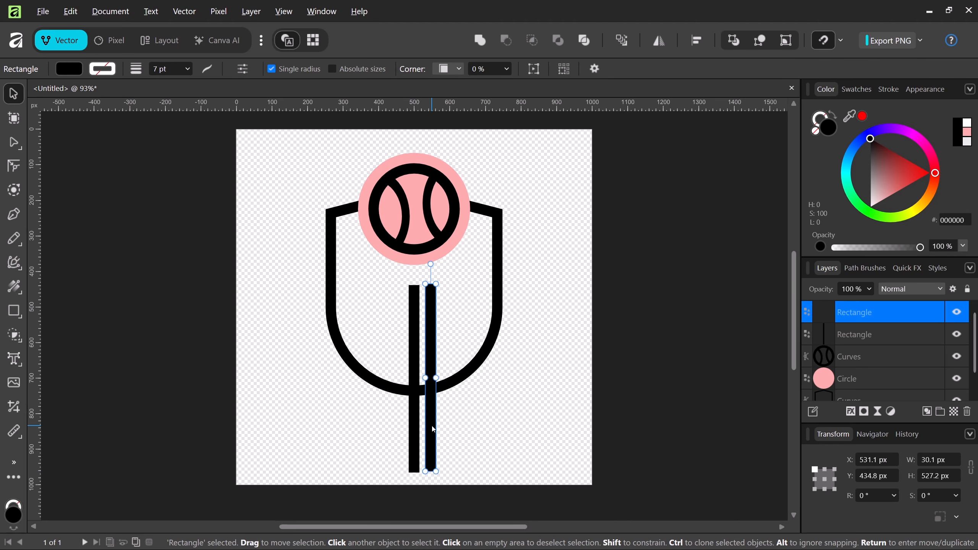
mouse_move(431, 425)
ctrl+mouse_down()
mouse_move(450, 426)
mouse_move(372, 440)
ctrl+mouse_up()
Step: Align the five black bars to their vertical middle, distribute them evenly horizontally, and deselect them
drag(447, 429, 358, 462)
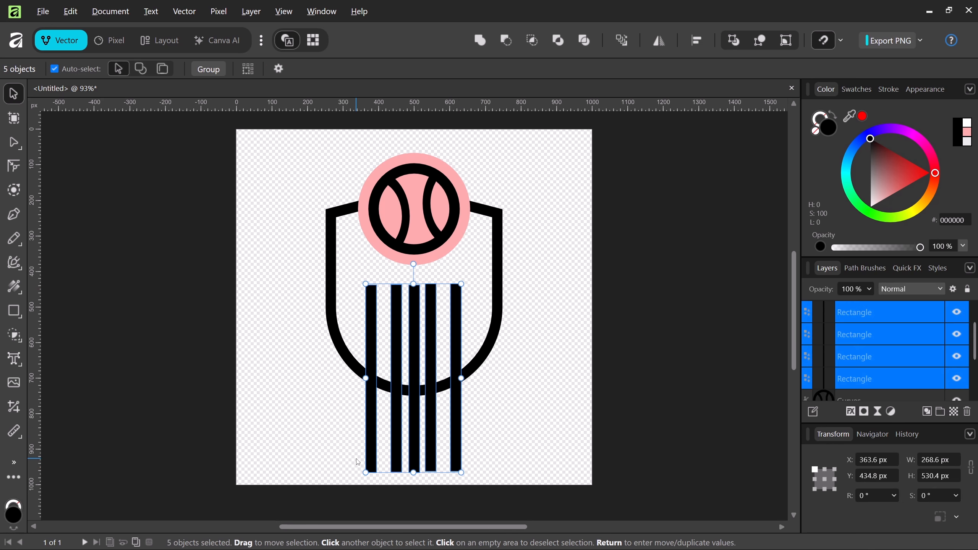
click(695, 41)
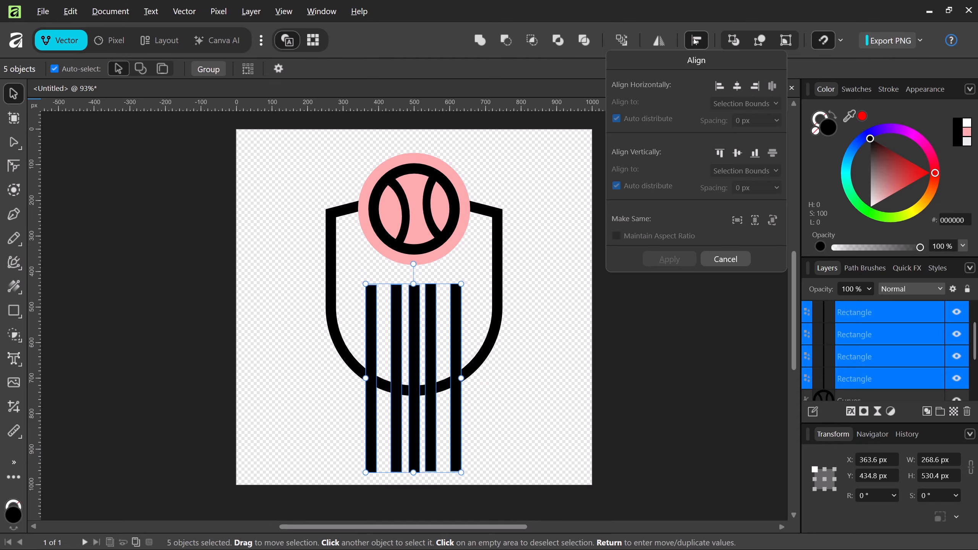
click(736, 153)
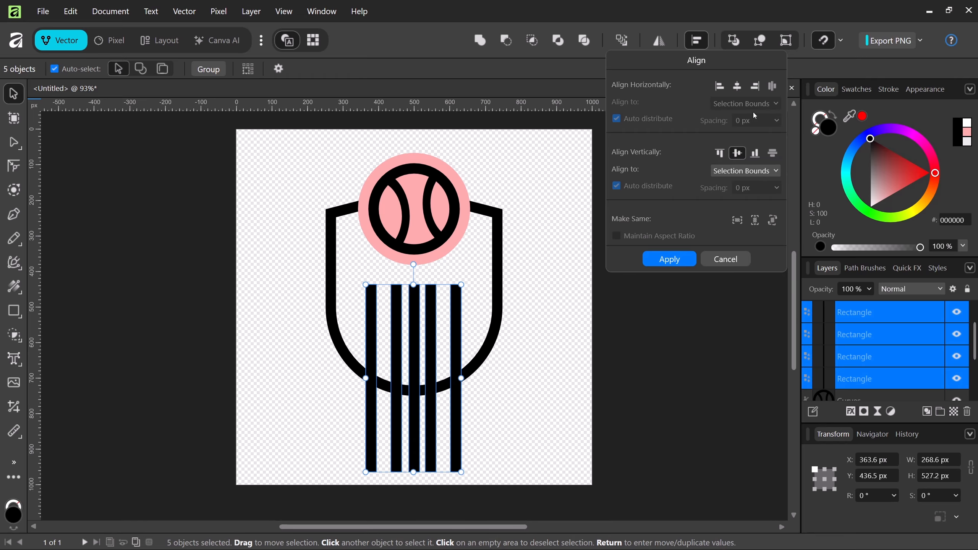
click(772, 87)
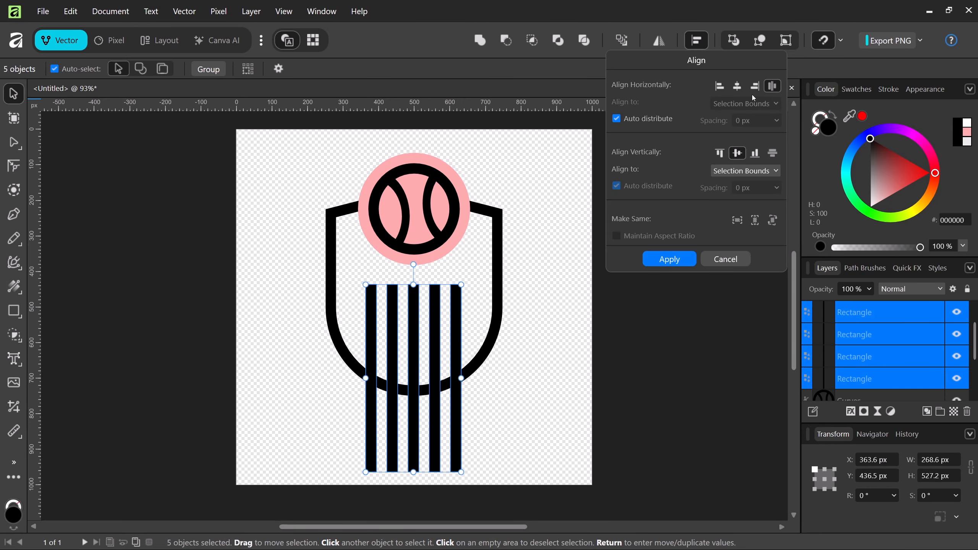
click(543, 241)
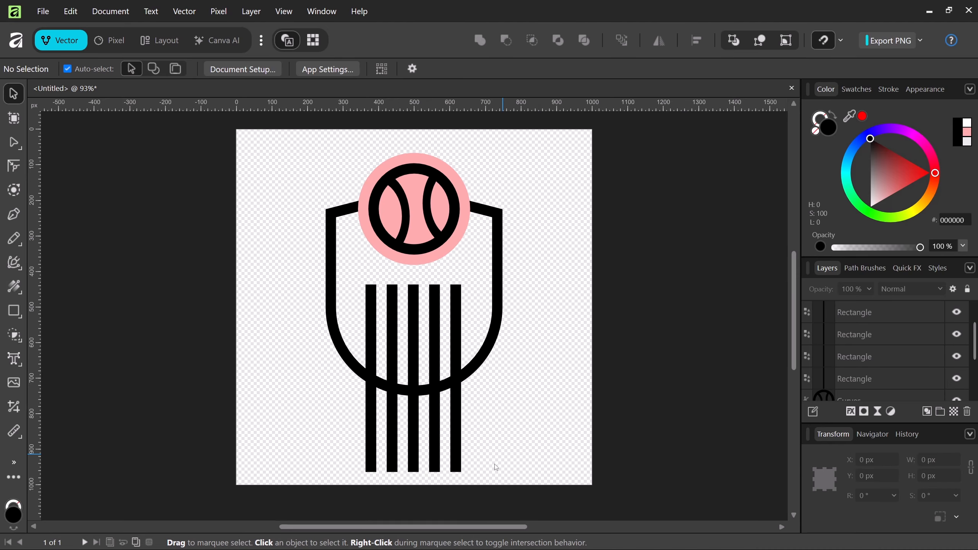
Step: Select the five black bars and nudge them up together to Y 275.5 px, overlapping the baseball
drag(489, 458, 353, 462)
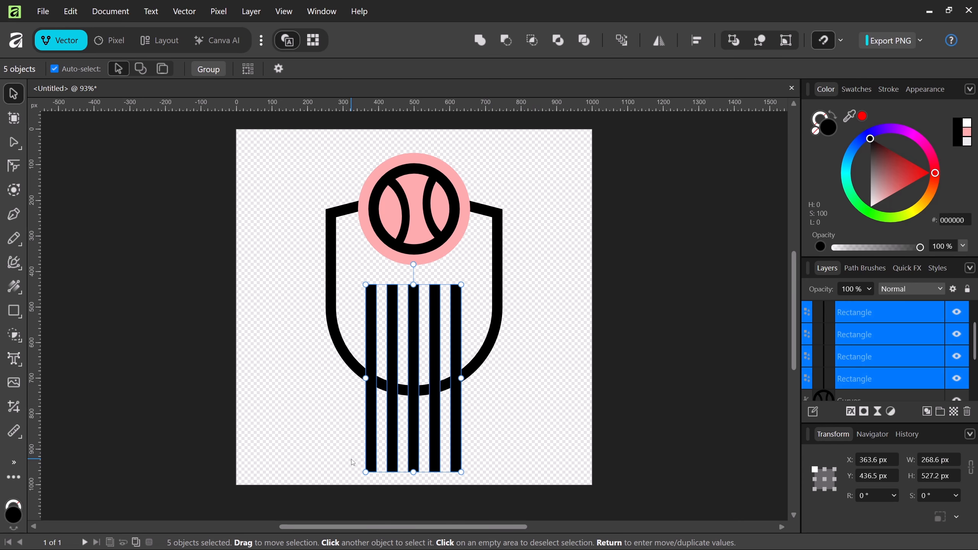
key(Up)
key(Up)
key(Up)
key(Up)
key(Up)
key(Up)
key(Up)
key(Up)
key(Up)
key(Up)
key(Up)
key(Up)
key(Up)
key(Up)
key(Up)
key(Up)
key(Up)
key(Up)
key(Up)
key(Up)
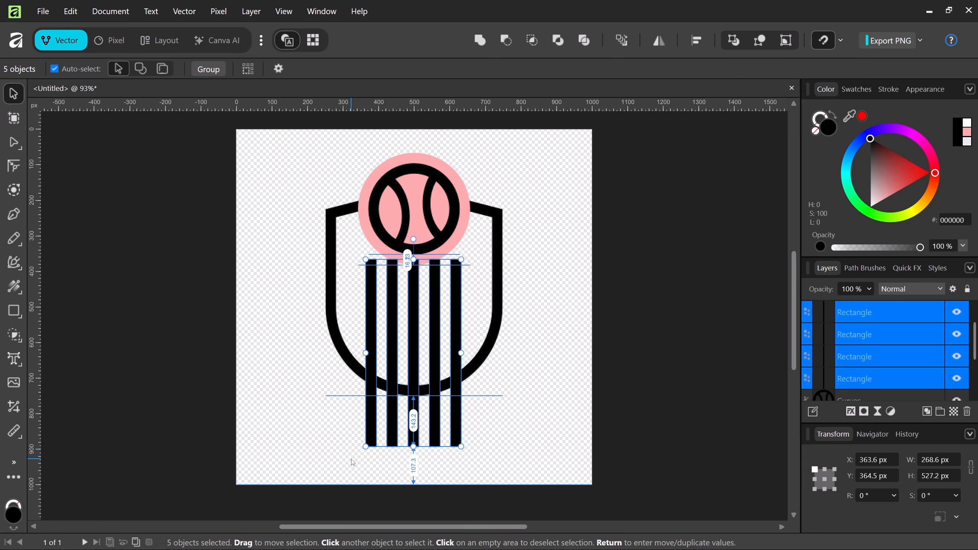
key(Up)
key(Up)
key(Up)
key(Up)
key(Up)
key(Up)
key(Up)
key(Up)
key(Up)
key(Up)
key(Up)
key(Up)
key(Up)
key(Up)
key(Up)
key(Up)
key(Up)
key(Up)
key(Up)
key(Up)
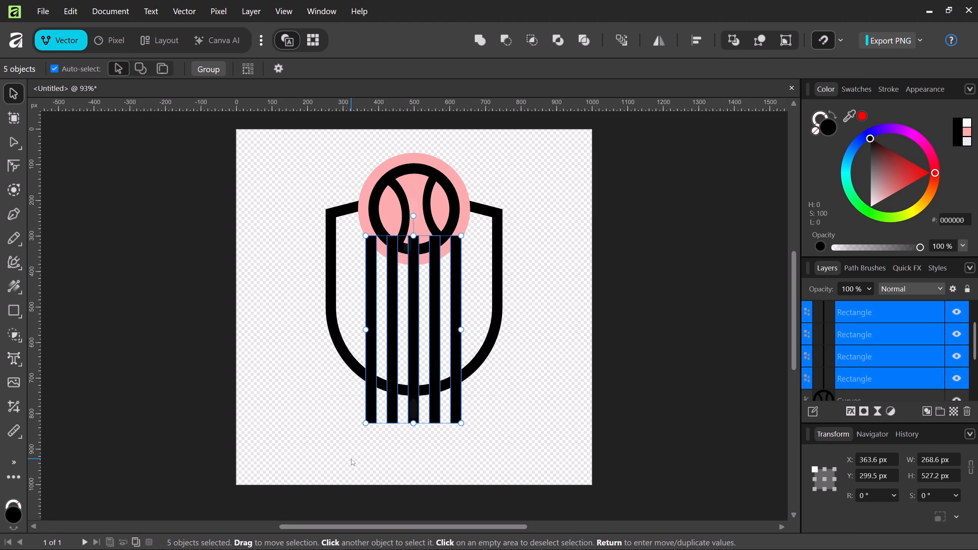
key(Up)
key(Up)
key(Up)
key(Up)
key(Up)
key(Up)
key(Up)
key(Up)
key(Up)
key(Up)
key(Up)
key(Up)
key(Up)
key(Up)
key(Up)
key(Up)
key(Up)
key(Up)
key(Up)
key(Up)
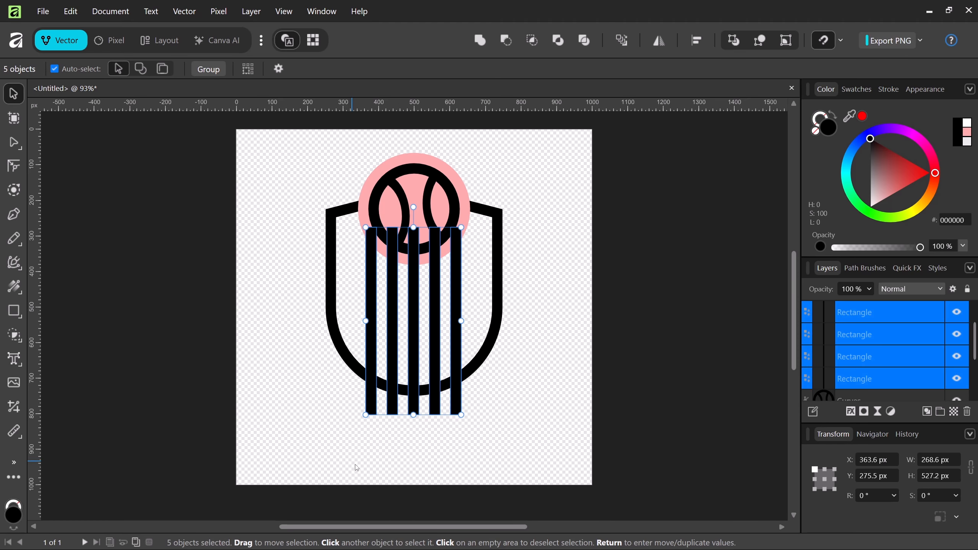
Step: Reorder the layers so the baseball sits above the pink circle and both lie above the bars, and hide the baseball
click(404, 203)
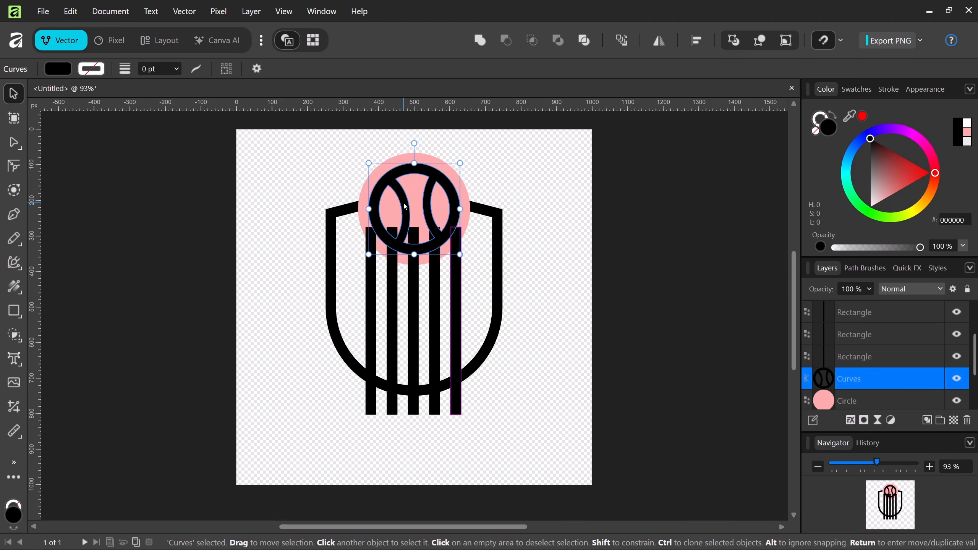
drag(906, 379, 906, 320)
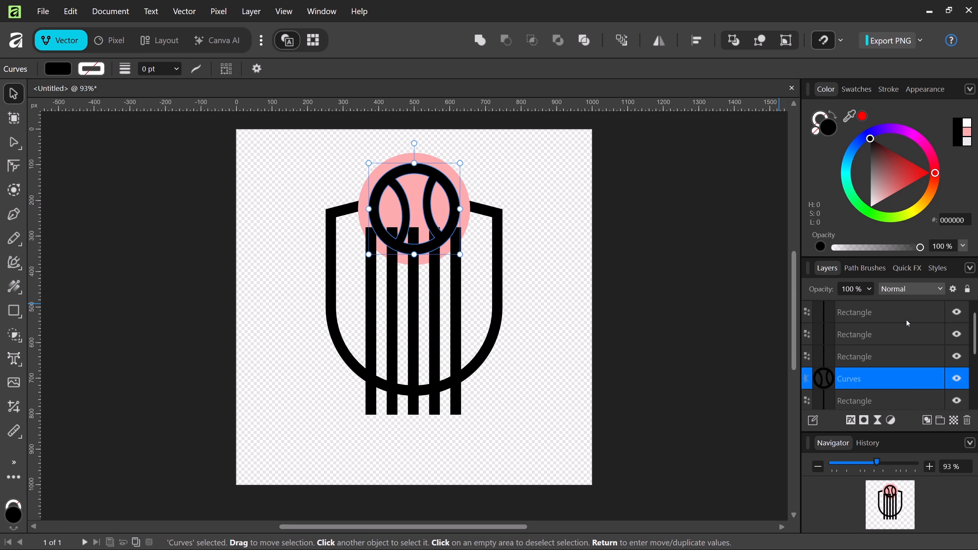
drag(907, 377, 906, 302)
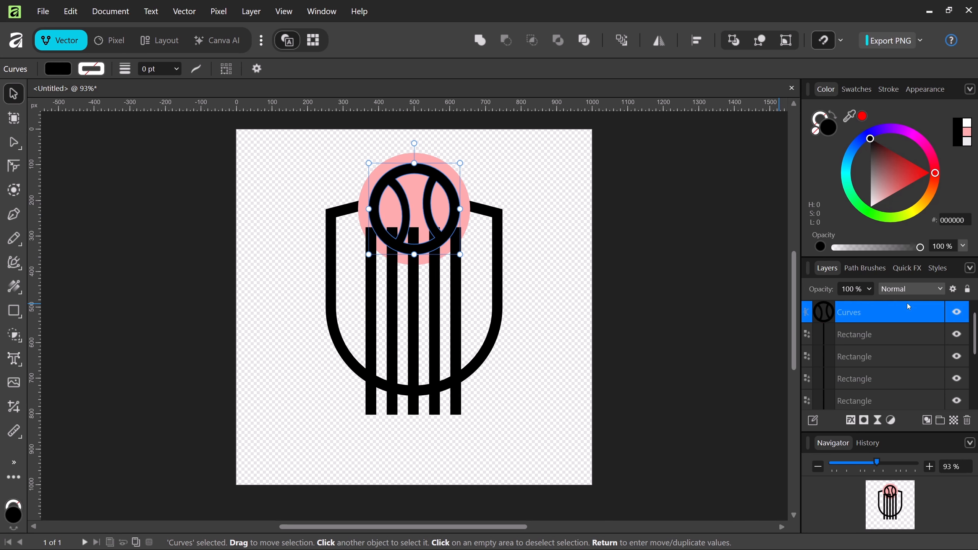
click(464, 221)
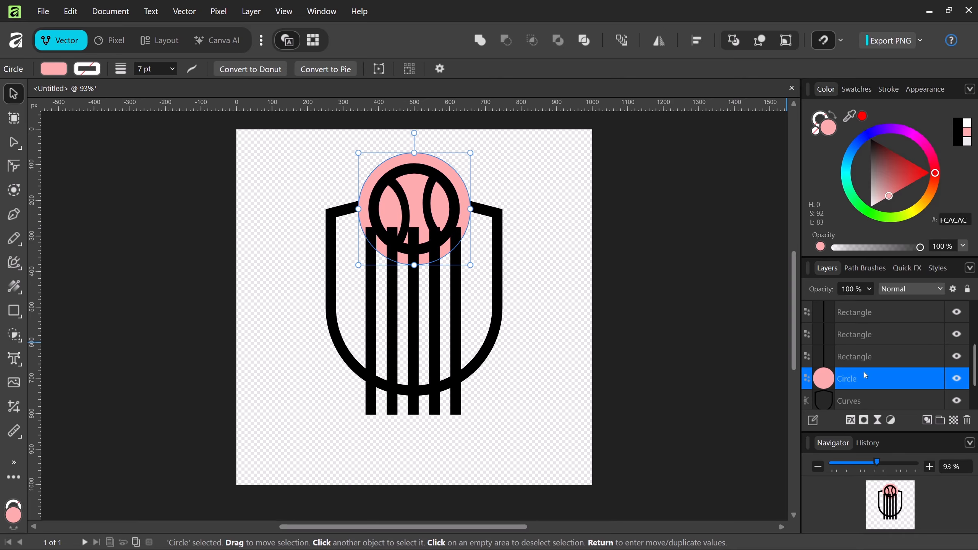
mouse_move(865, 375)
mouse_down()
mouse_move(867, 303)
mouse_move(883, 342)
mouse_up()
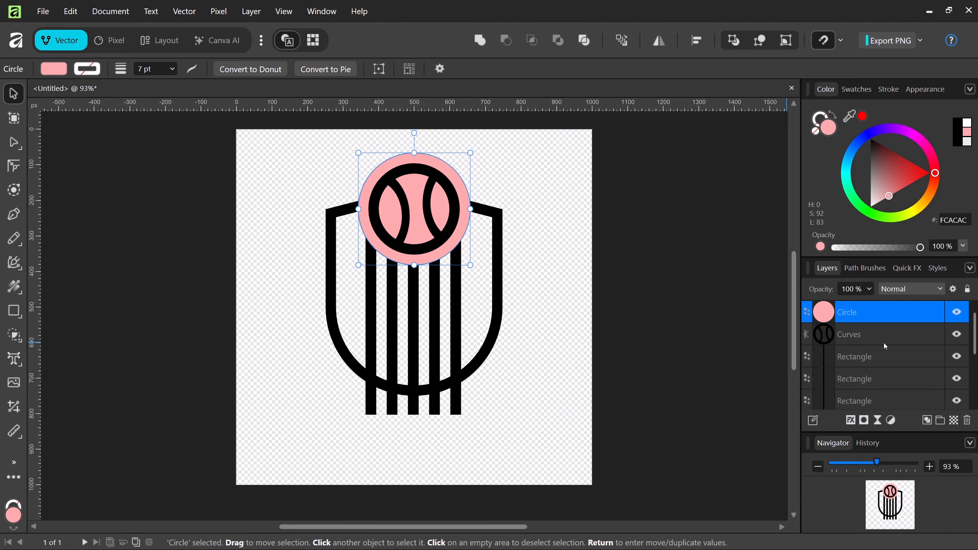
click(956, 312)
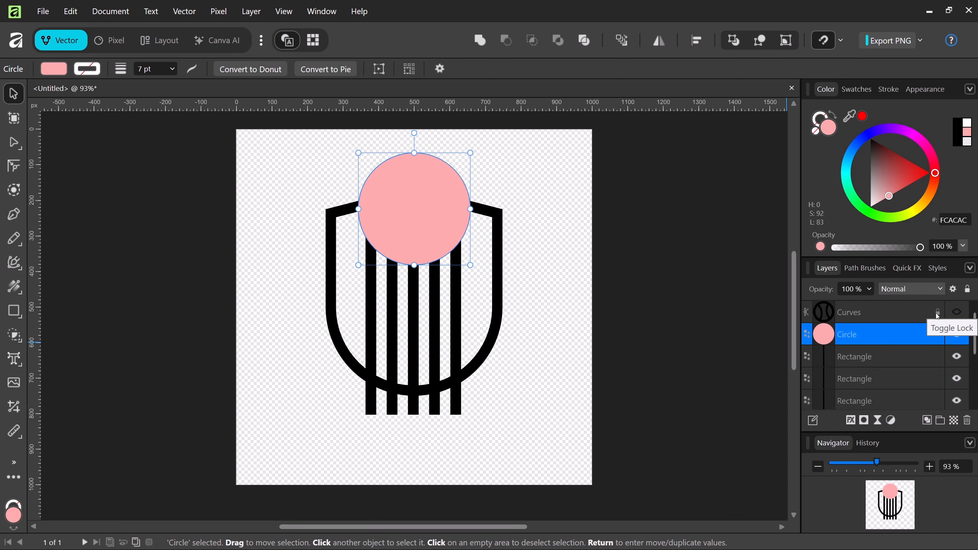
Step: With the Shape Builder, delete the pink circle with everything under it, the bar ends below the shield, and the shield's bottom segments between the bars
click(291, 190)
drag(289, 184, 520, 394)
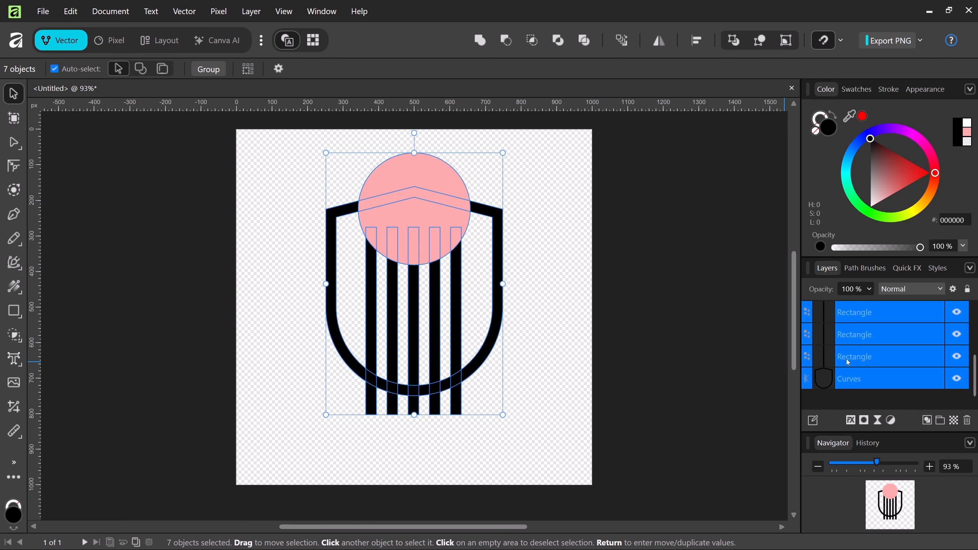
scroll(848, 362, up, 2)
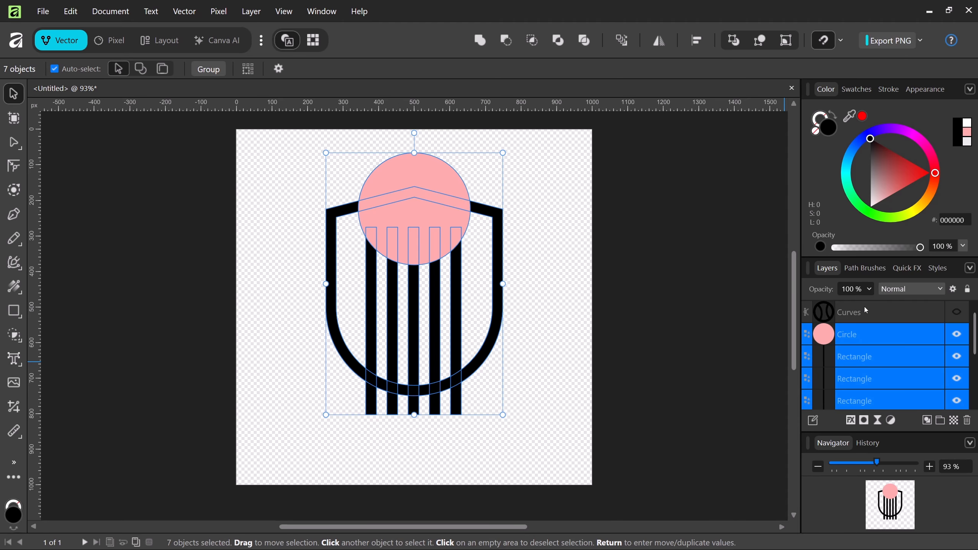
click(17, 335)
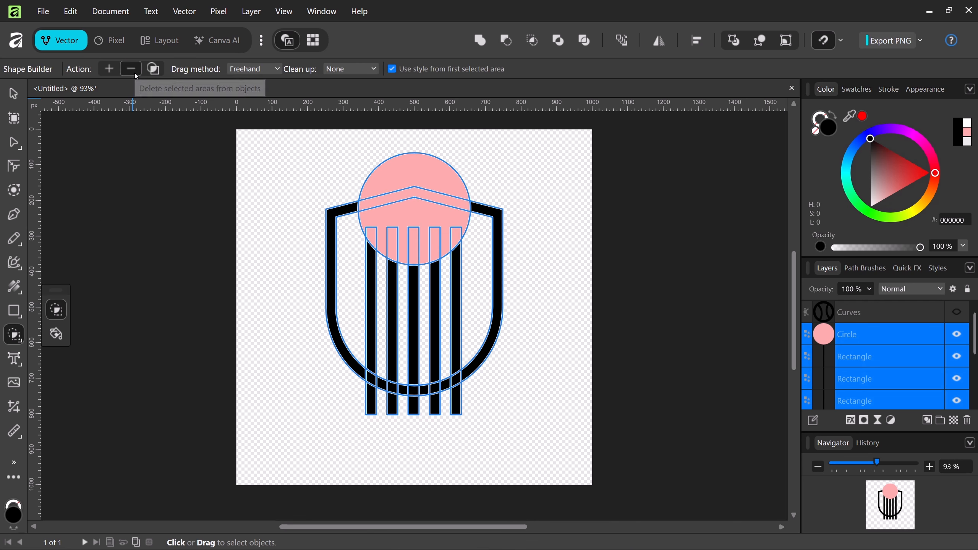
mouse_move(376, 182)
mouse_down()
mouse_move(375, 237)
mouse_move(439, 247)
mouse_move(465, 236)
mouse_up()
drag(475, 400, 365, 409)
mouse_move(381, 373)
mouse_down()
mouse_move(382, 394)
mouse_move(405, 379)
mouse_move(425, 402)
mouse_move(446, 389)
mouse_move(445, 401)
mouse_up()
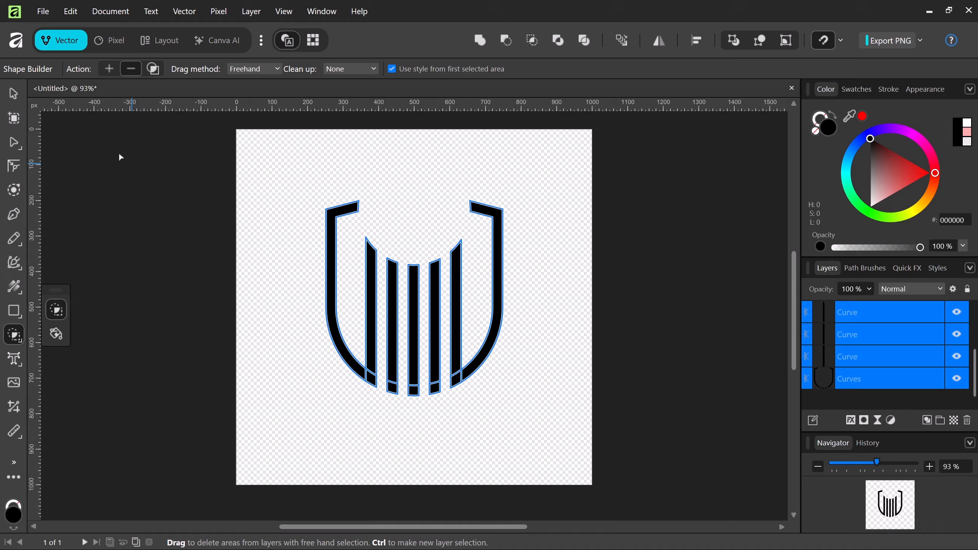
Step: Make the baseball layer visible again and deselect all objects
click(14, 100)
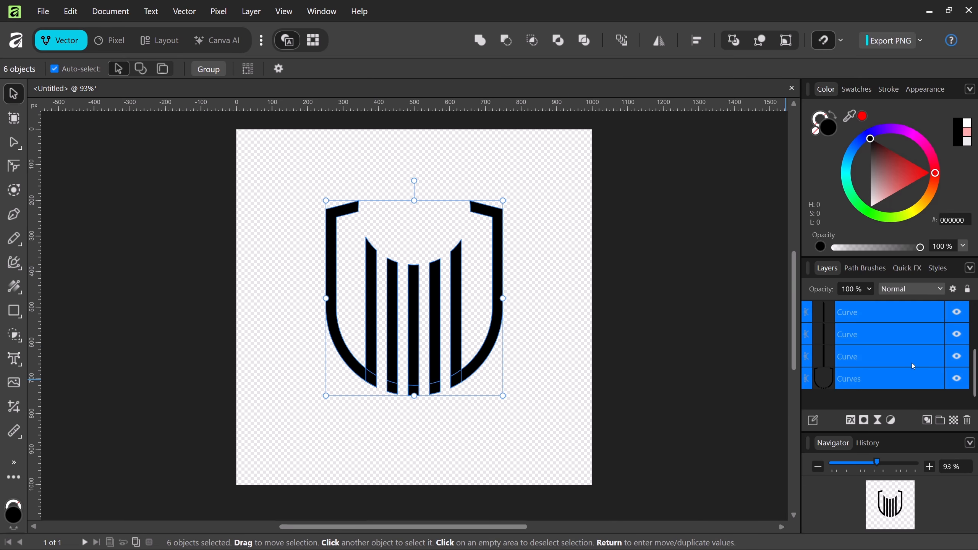
scroll(913, 366, up, 1)
click(957, 313)
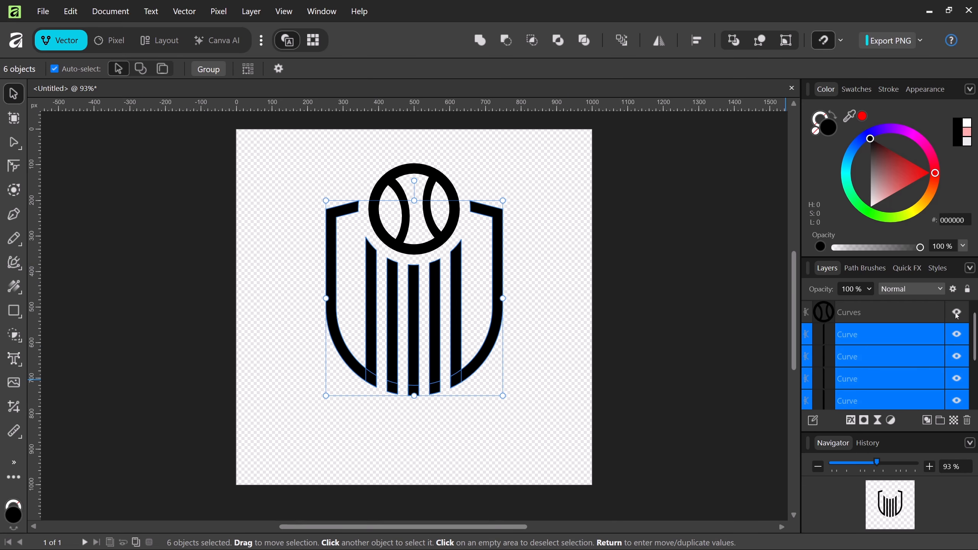
click(541, 320)
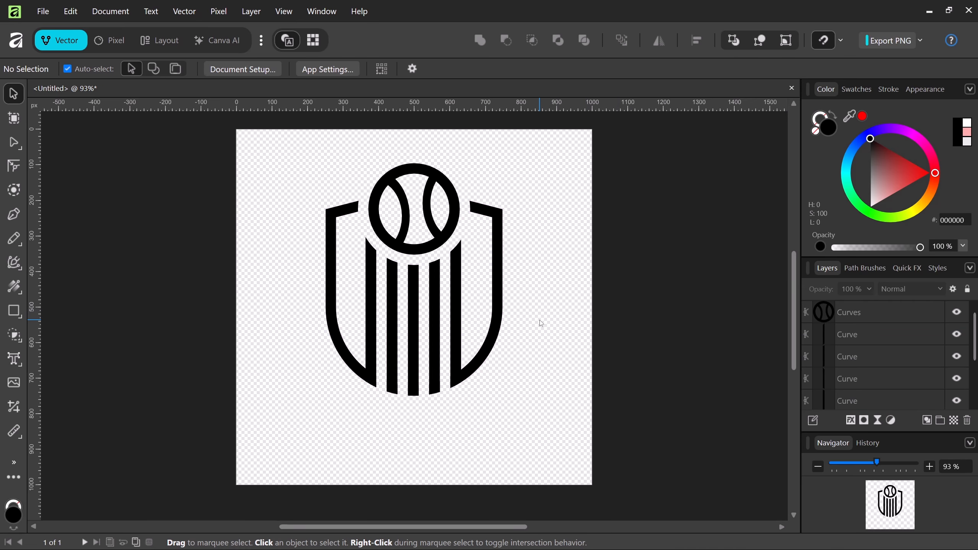
Step: Delete the shield outline's three leftover pieces at the lower ends of the middle bars with the Shape Builder, and deselect the outline
click(493, 324)
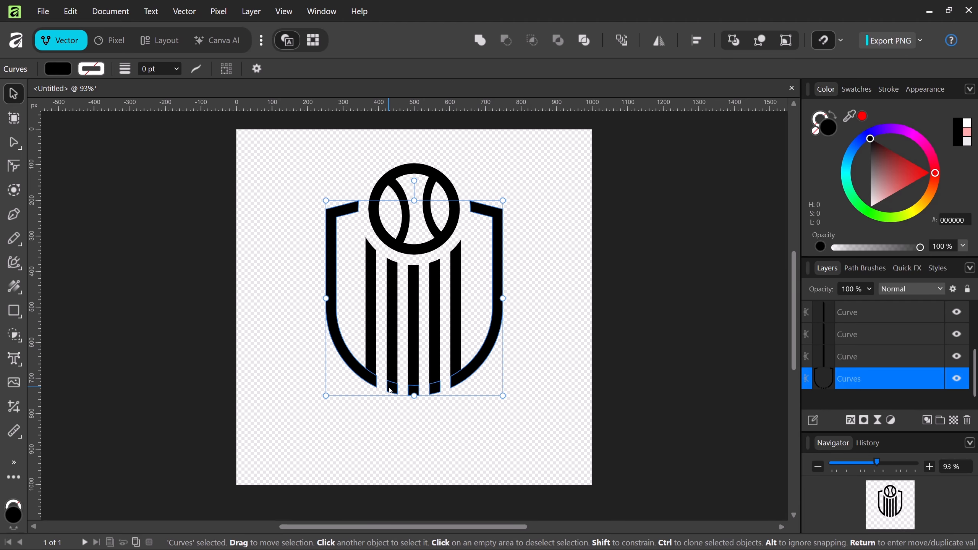
click(18, 339)
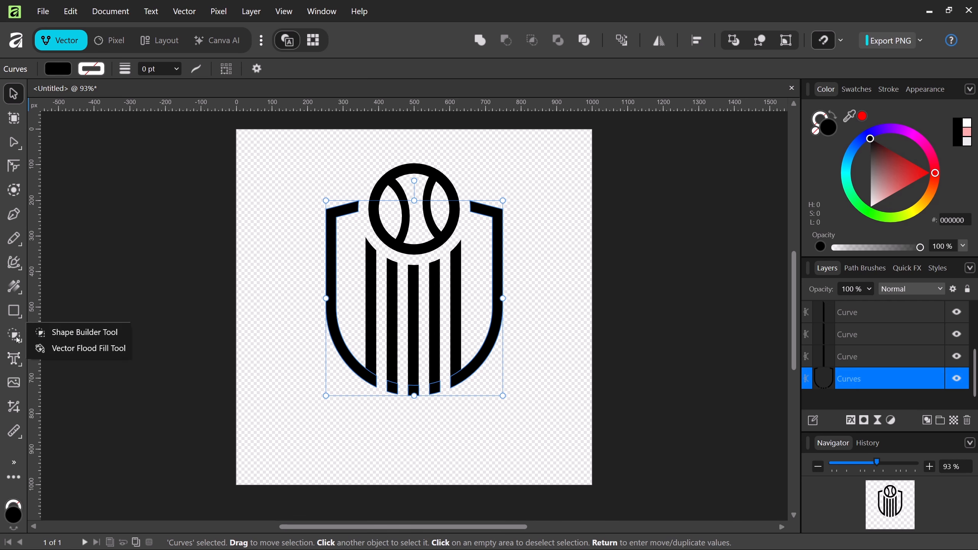
click(50, 332)
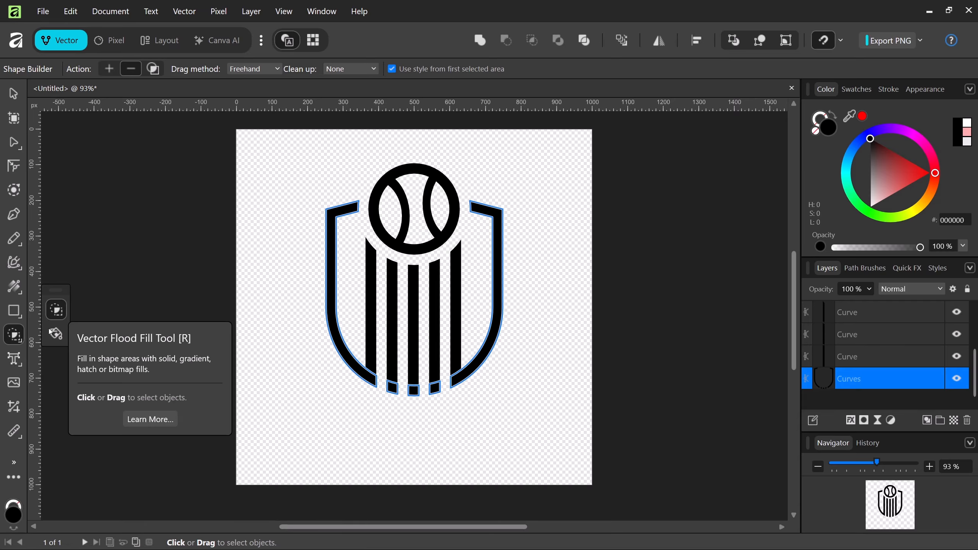
click(392, 387)
click(413, 390)
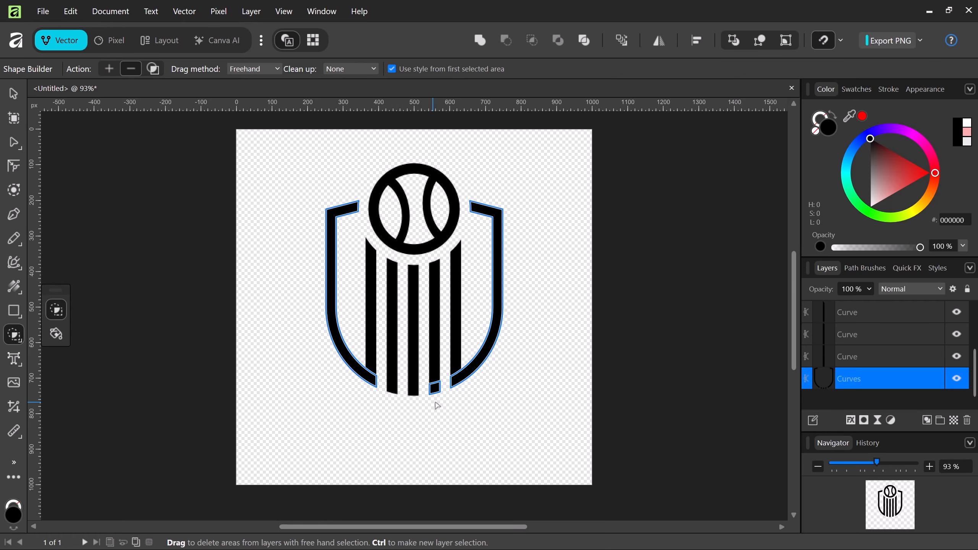
click(439, 389)
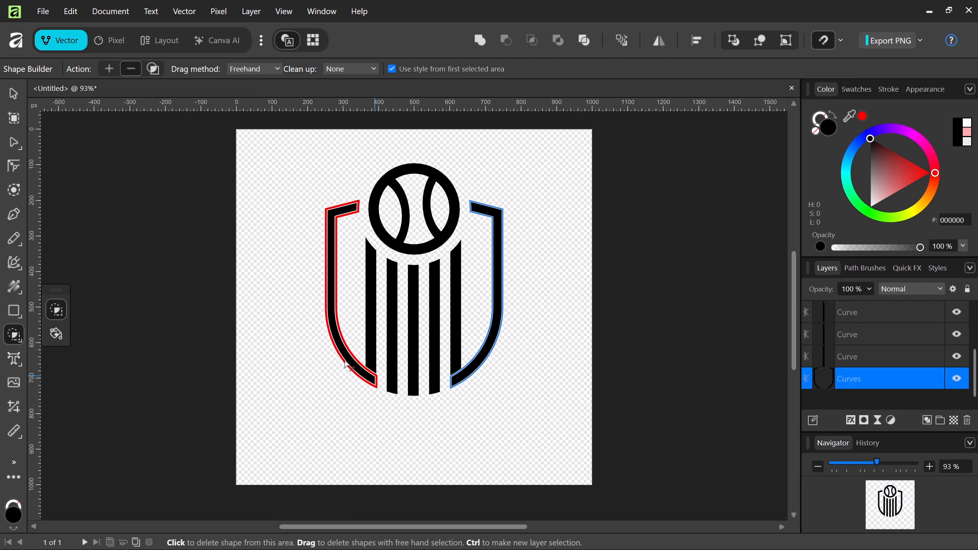
click(14, 93)
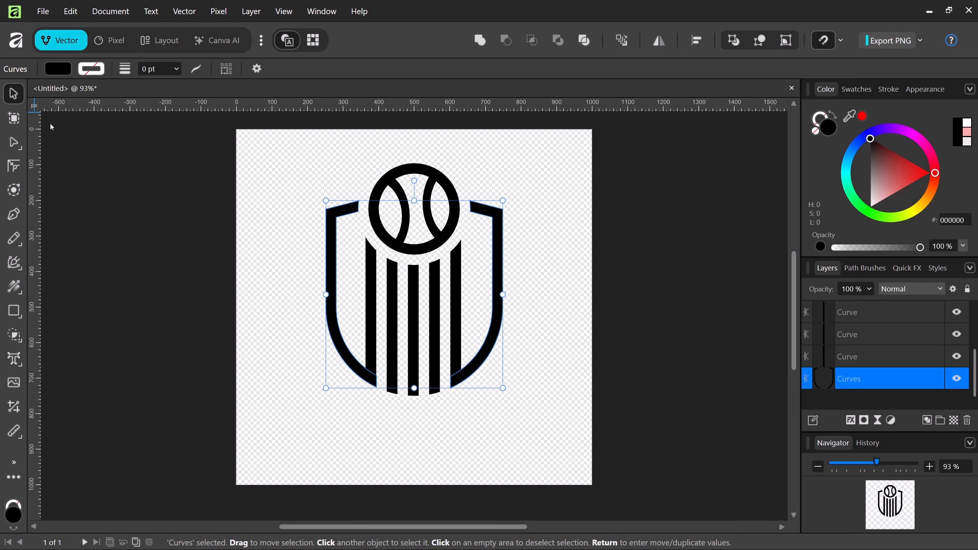
click(166, 214)
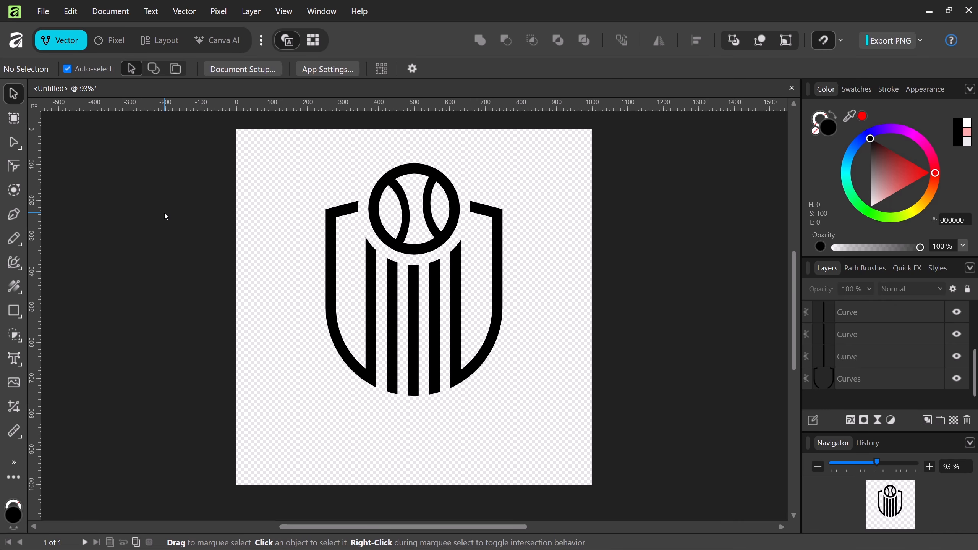
Step: Merge the shield outline, the two outermost bars and the baseball into one shape with the Add operation
click(332, 284)
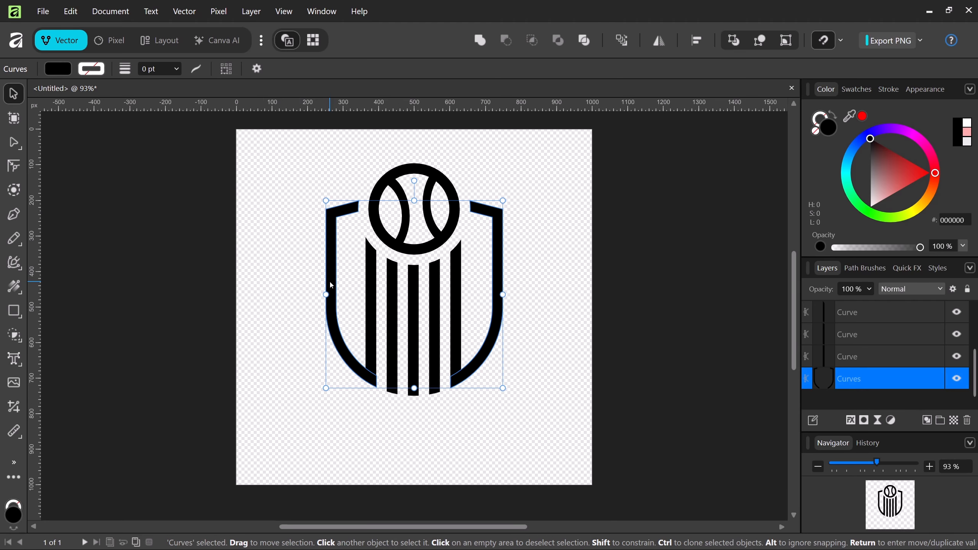
shift+click(368, 293)
shift+click(460, 332)
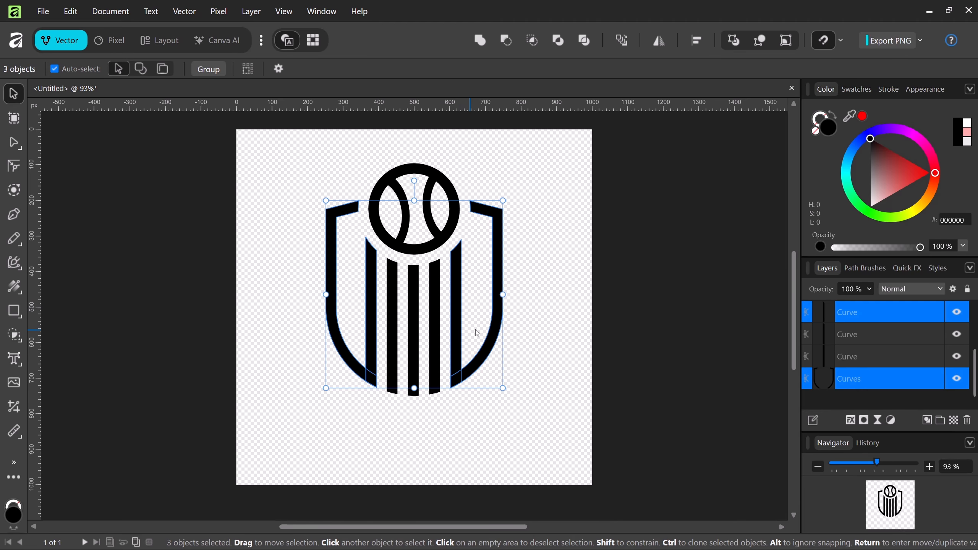
shift+click(440, 177)
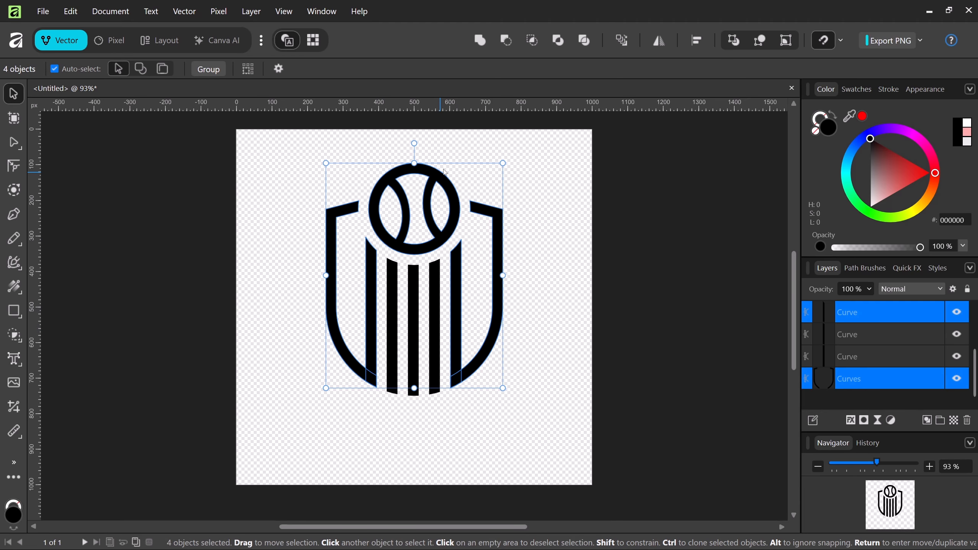
click(479, 41)
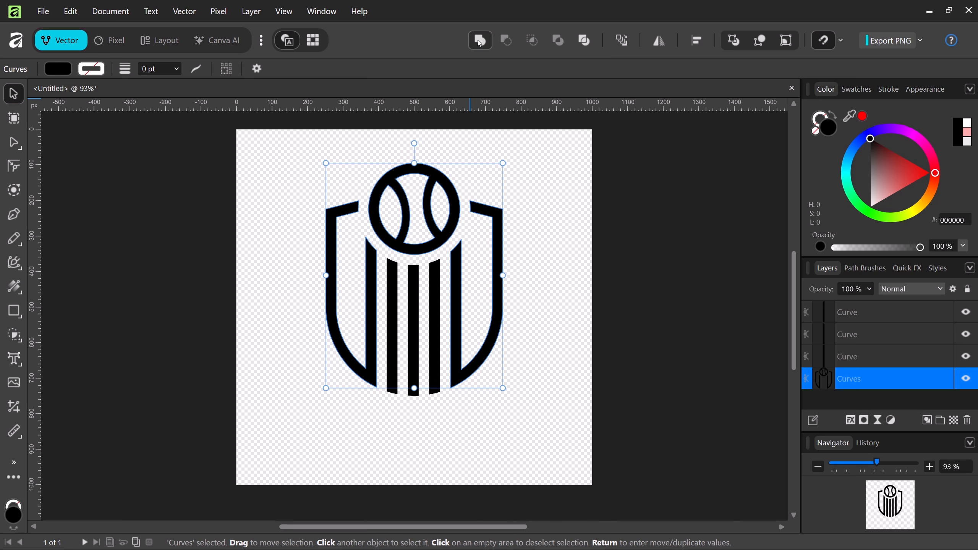
Step: Merge the three middle bars of the shield into one shape with the Add operation
click(390, 302)
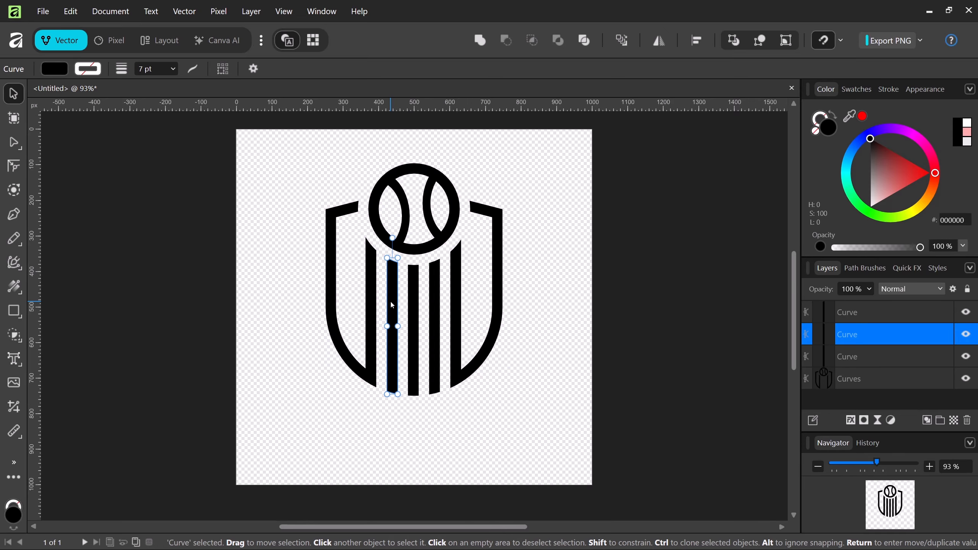
shift+click(414, 306)
shift+click(435, 308)
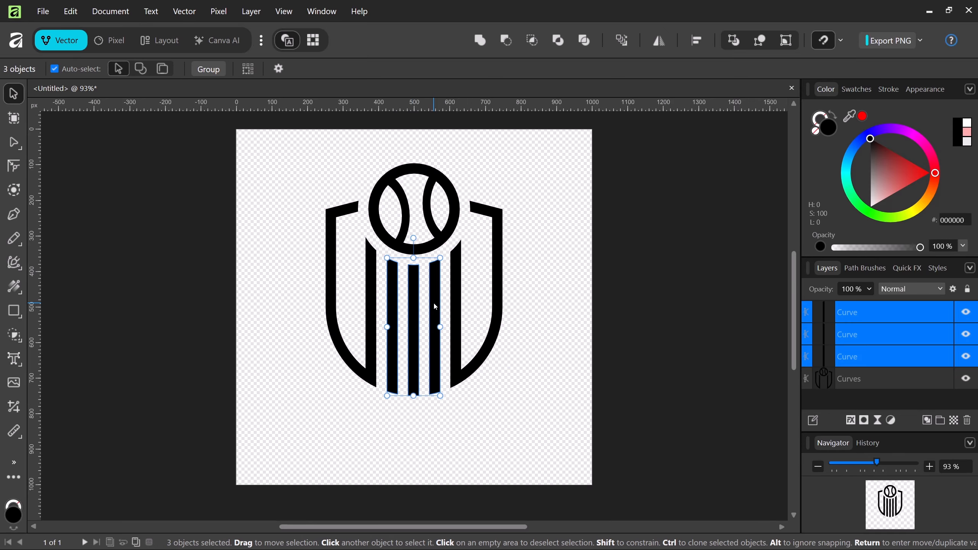
click(480, 40)
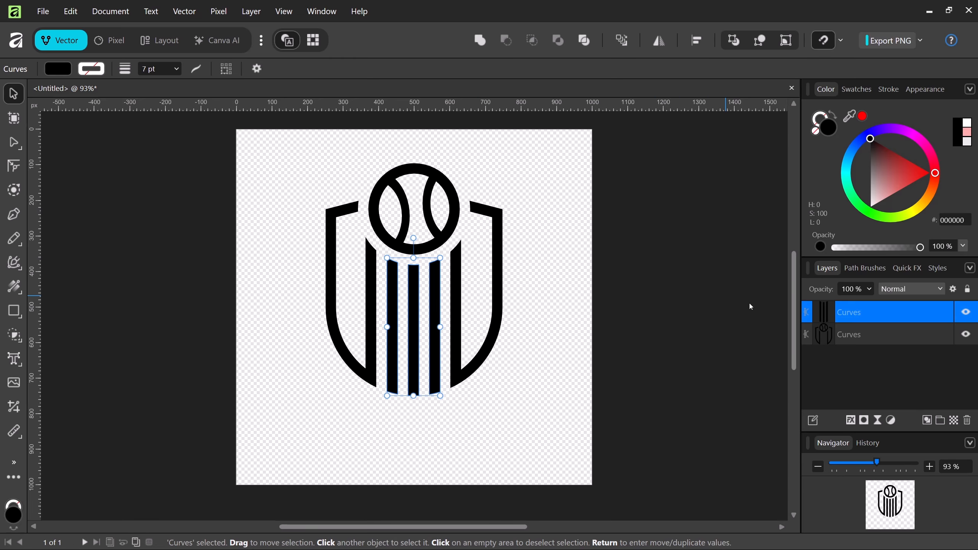
Step: Fill the merged middle bars with orange F65C10 and deselect them
click(880, 340)
click(882, 317)
double_click(827, 132)
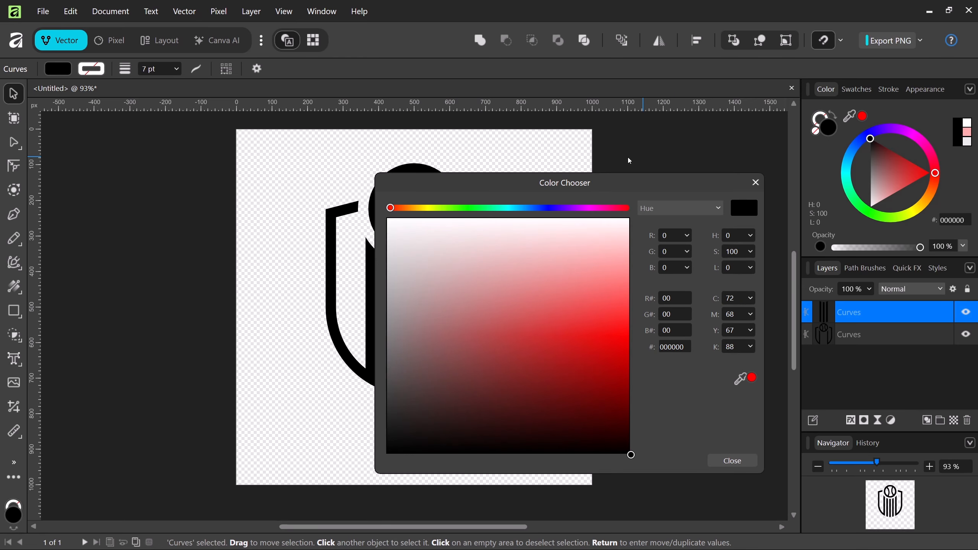
drag(390, 208, 404, 210)
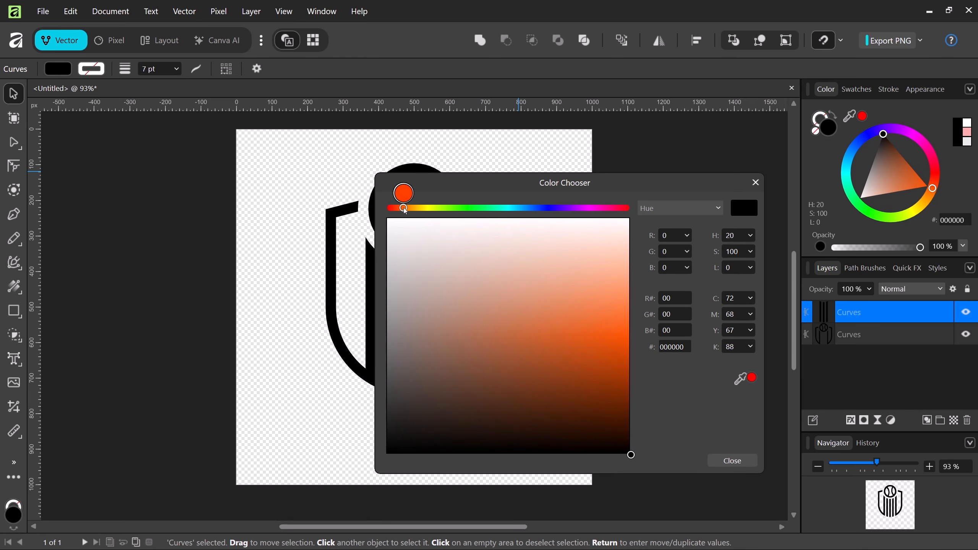
drag(589, 336, 613, 334)
click(732, 461)
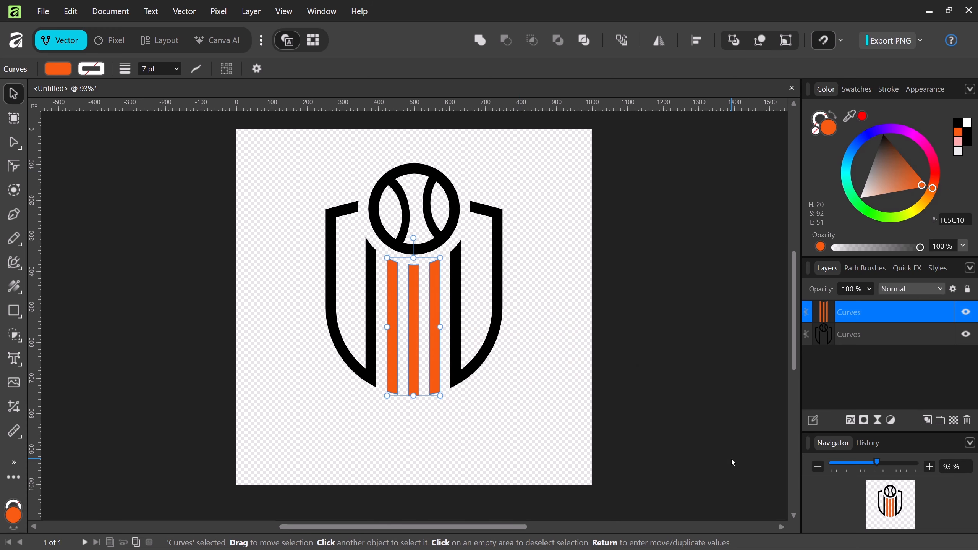
click(571, 419)
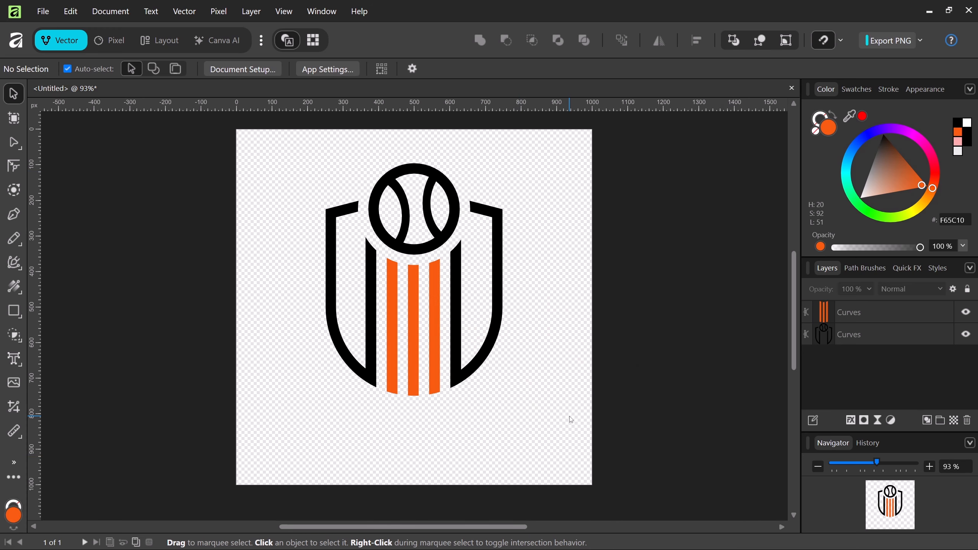
Step: Fill the shield and baseball shape with dark navy 08053D and deselect it
click(478, 366)
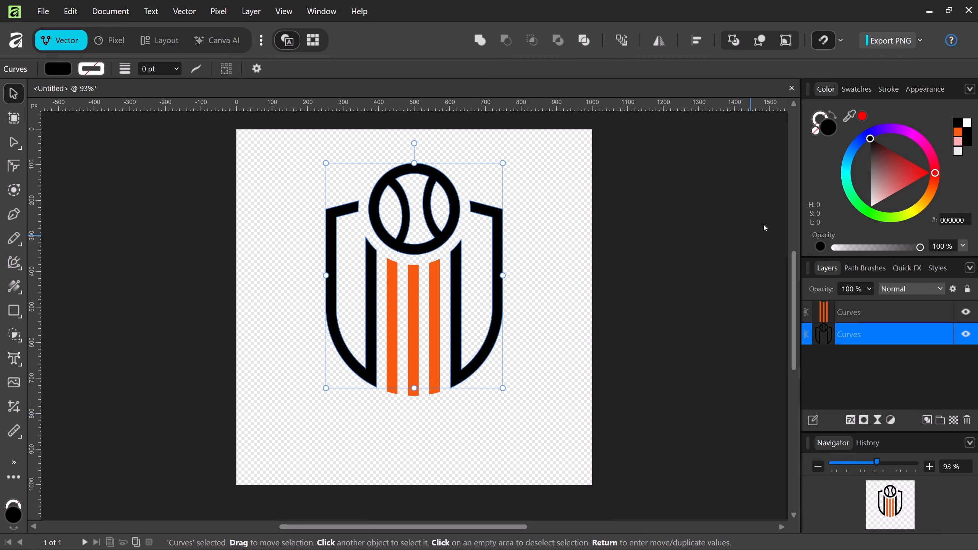
click(824, 130)
click(550, 208)
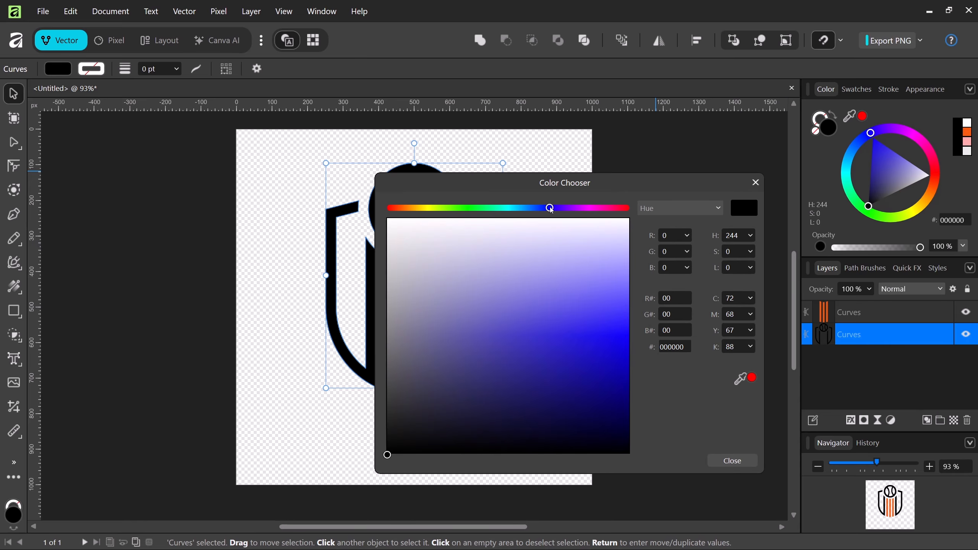
drag(599, 329, 595, 421)
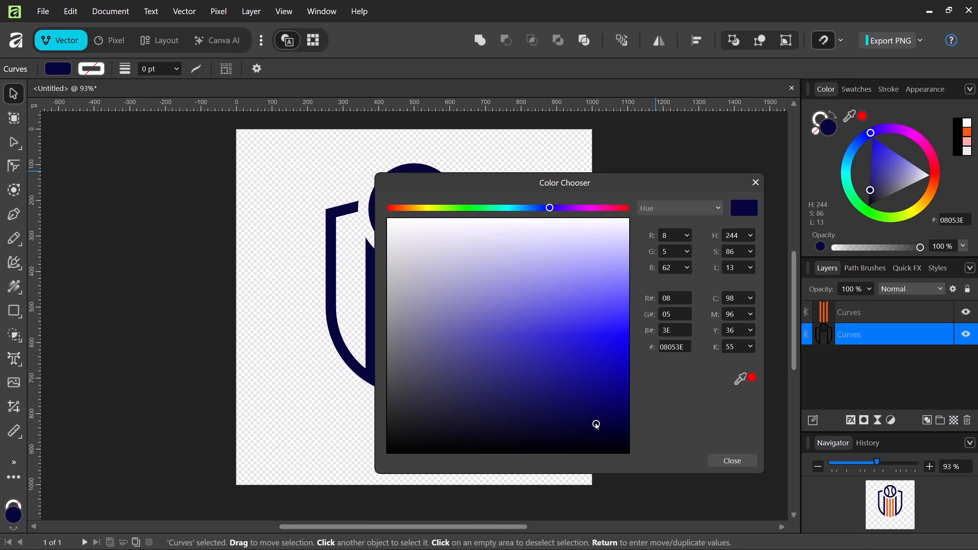
click(715, 463)
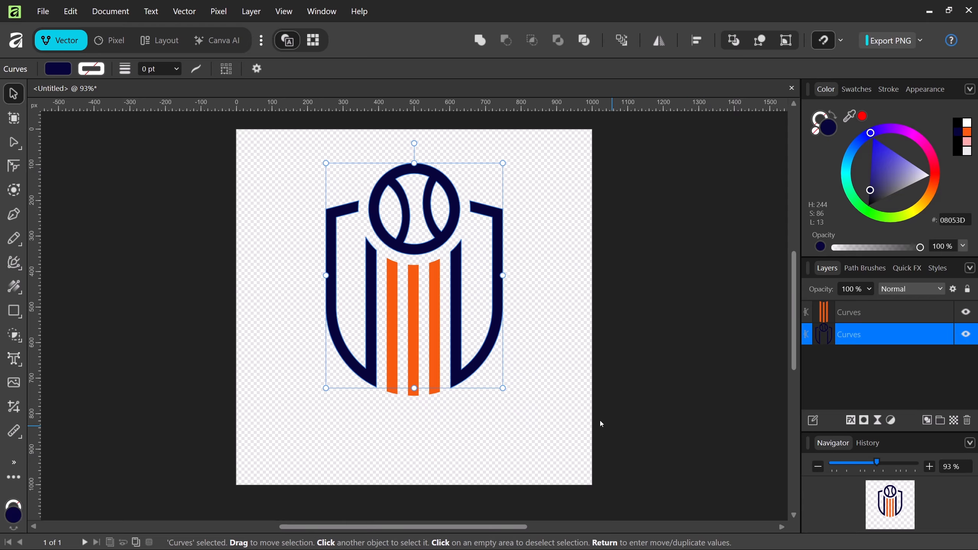
click(576, 407)
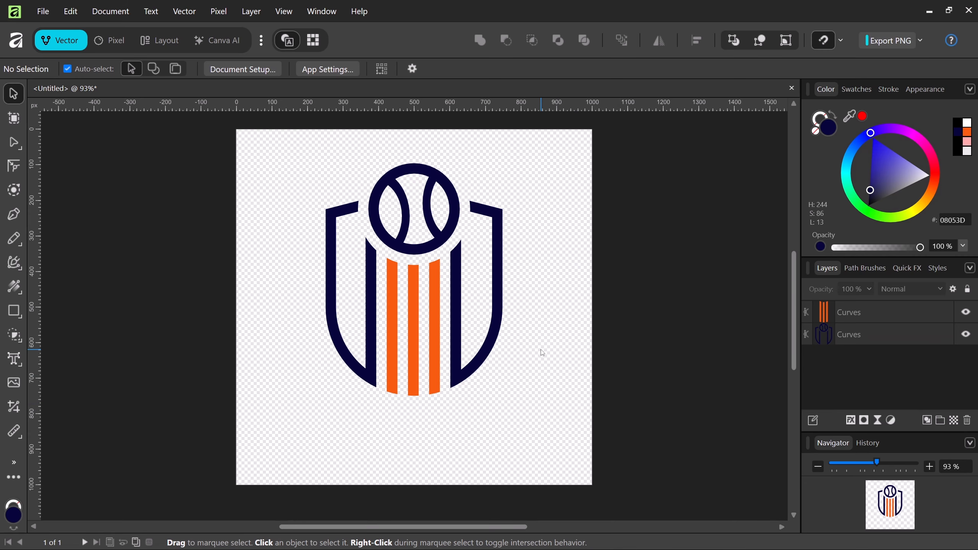
Step: Move the shield, baseball and orange bars together about 70 px down to roughly the page's vertical middle, and deselect them
drag(310, 157, 519, 344)
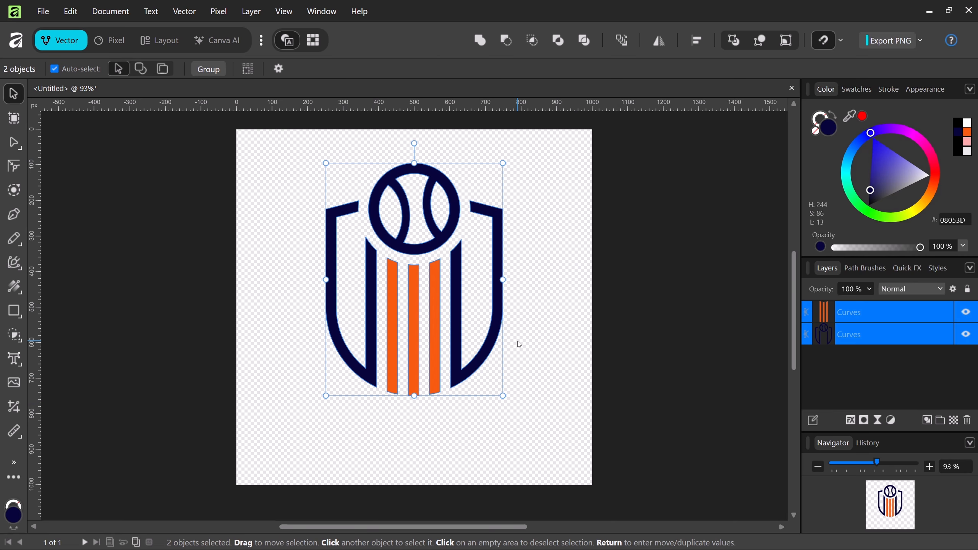
key(Down)
key(Down)
key(Down)
key(Down)
key(Down)
key(Down)
key(Down)
key(Down)
key(Down)
key(Down)
key(Down)
key(Down)
key(Down)
key(Down)
key(Down)
key(Down)
key(Down)
key(Down)
key(Down)
key(Down)
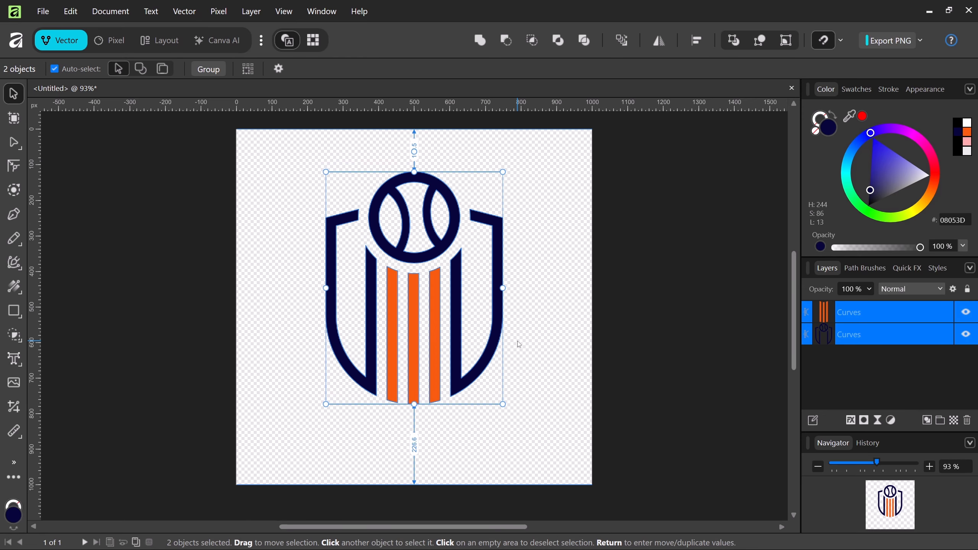
key(Down)
key(Down)
key(Down)
key(Down)
key(Down)
key(Down)
key(Down)
key(Down)
key(Down)
key(Down)
key(Down)
key(Down)
key(Down)
key(Down)
key(Down)
key(Down)
key(Down)
key(Down)
key(Down)
key(Down)
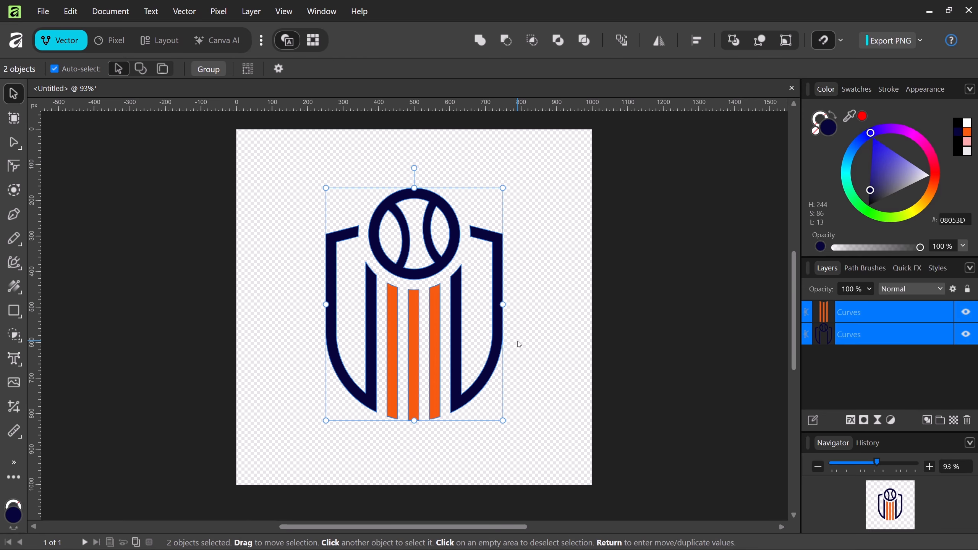
click(520, 344)
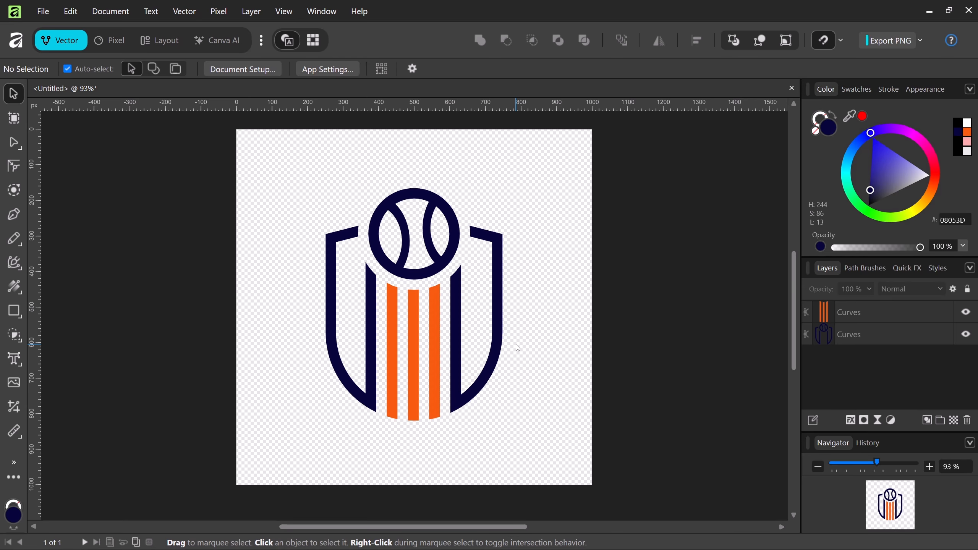
Step: Set the font for new art text to Dharma Gothic E in the ExBold style
click(13, 359)
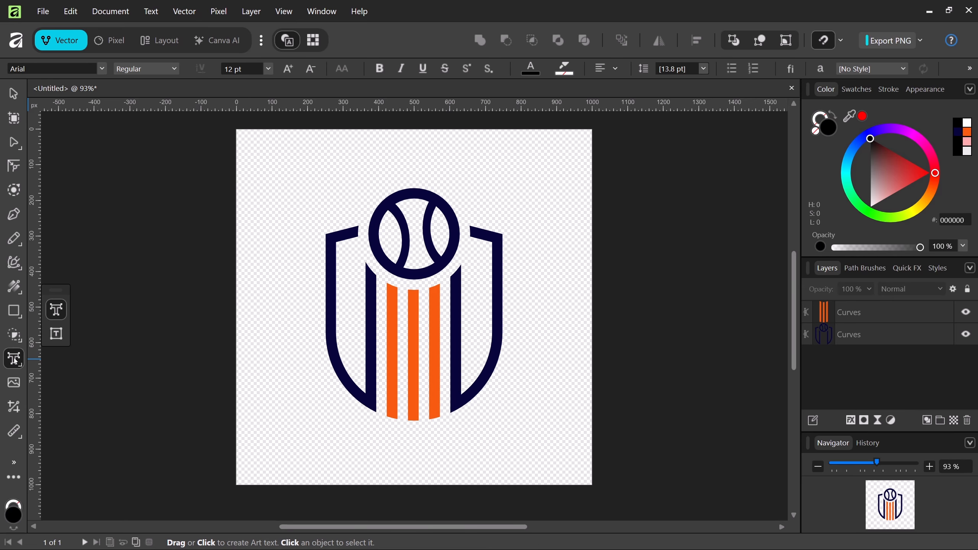
click(56, 70)
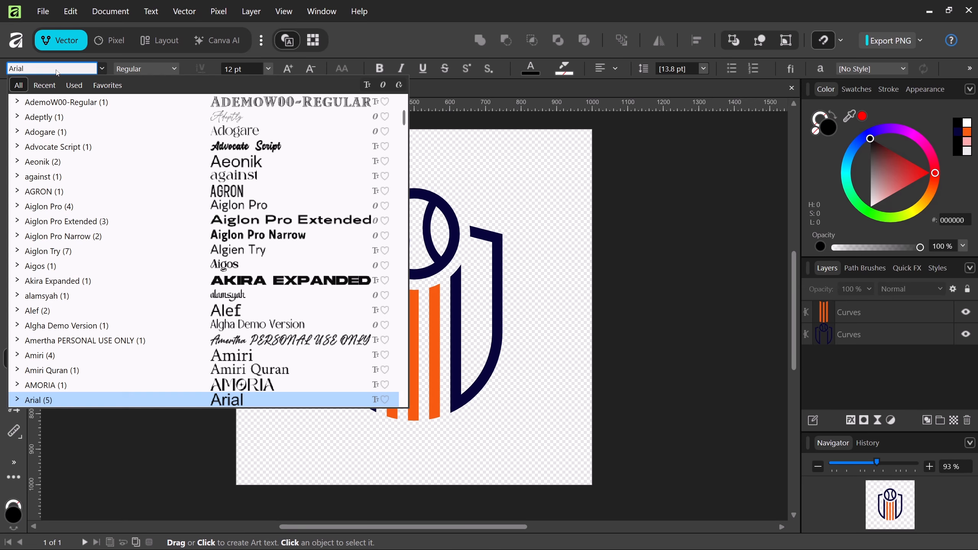
text(DHAR)
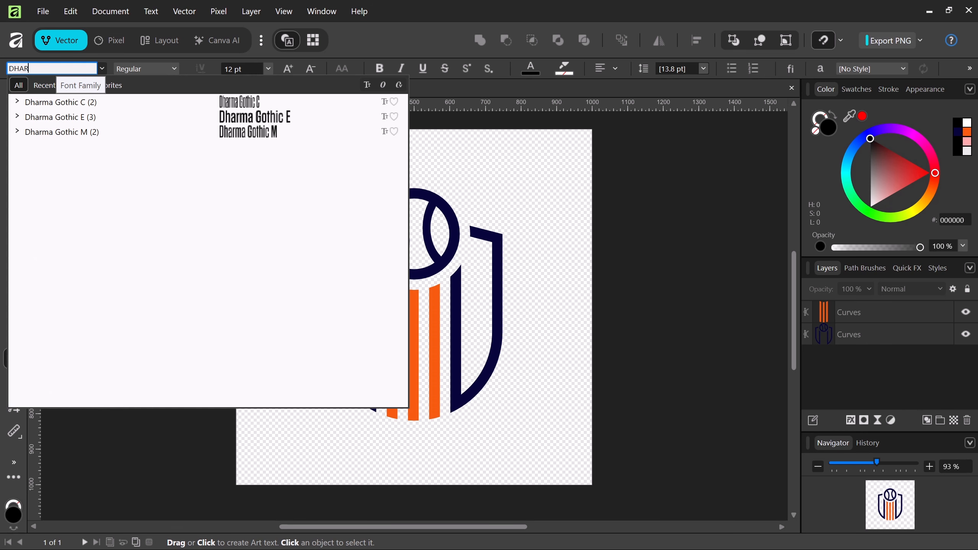
click(61, 117)
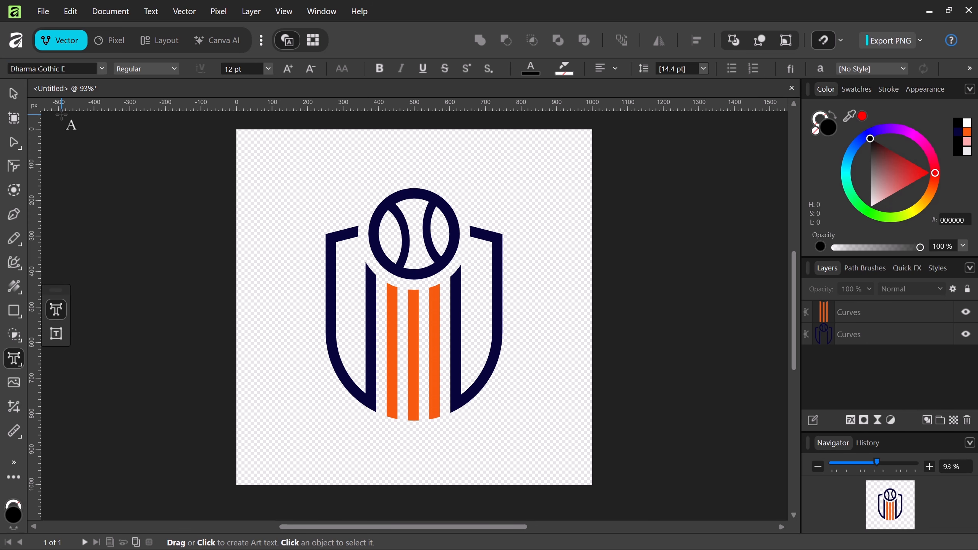
click(158, 73)
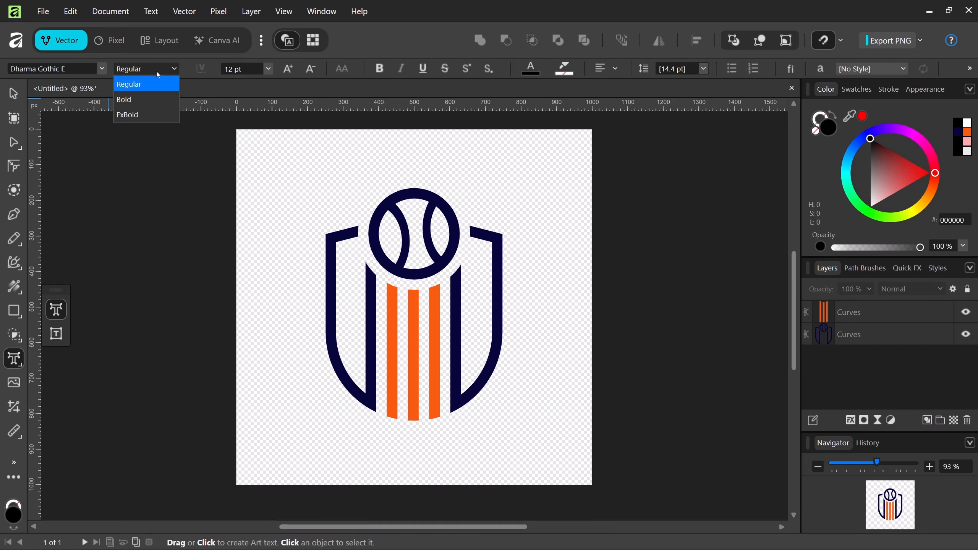
click(152, 114)
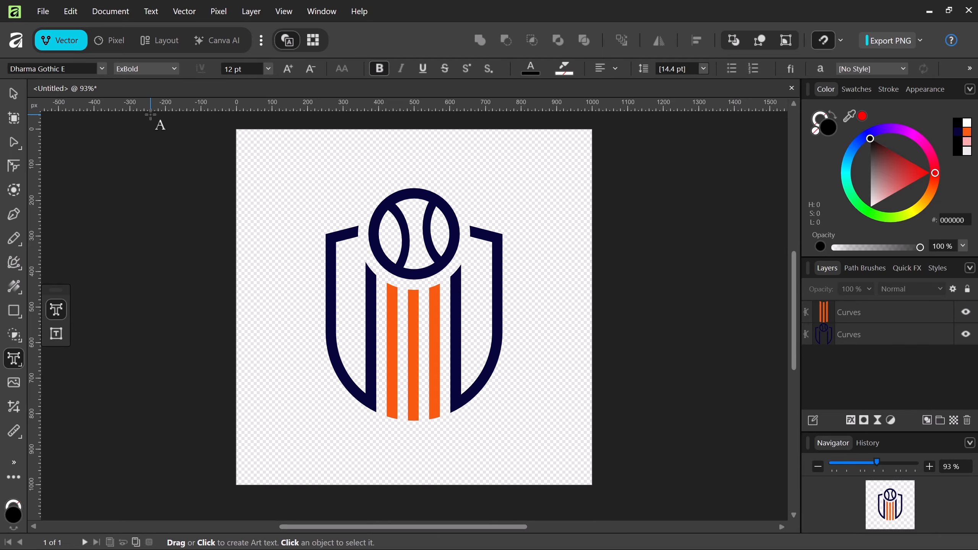
Step: Add the art text BREAKERS beside the emblem's upper left part and set its size to 48 pt
click(273, 231)
text(BRE)
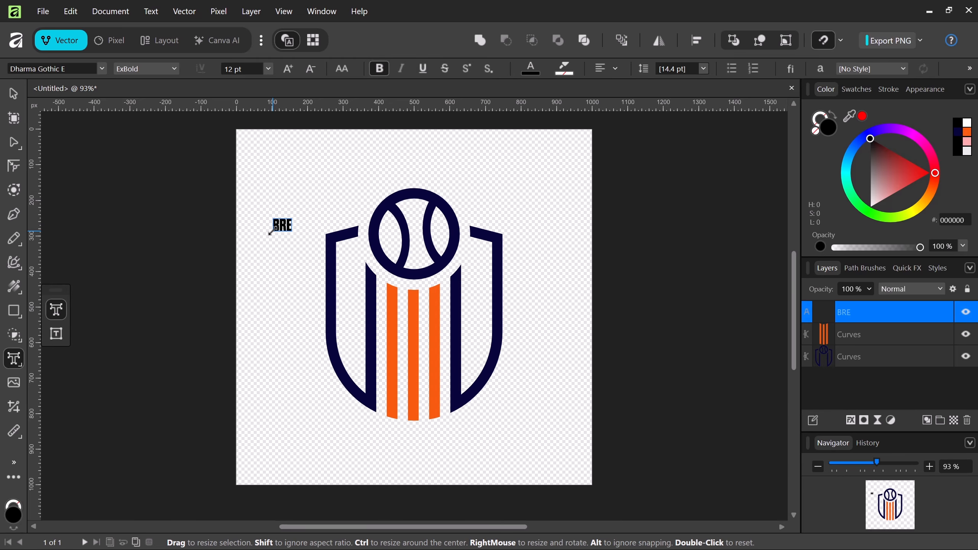
text(AKERS)
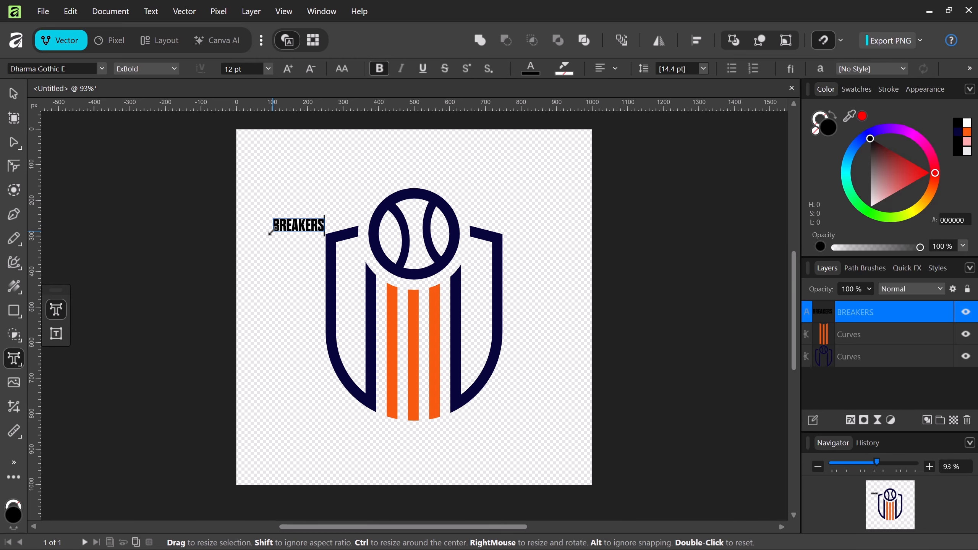
key(ctrl+a)
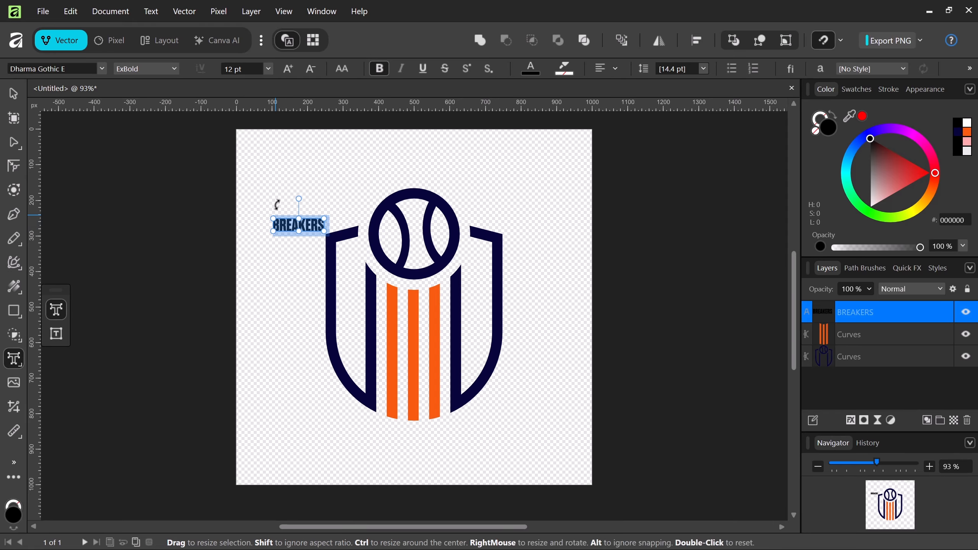
click(269, 69)
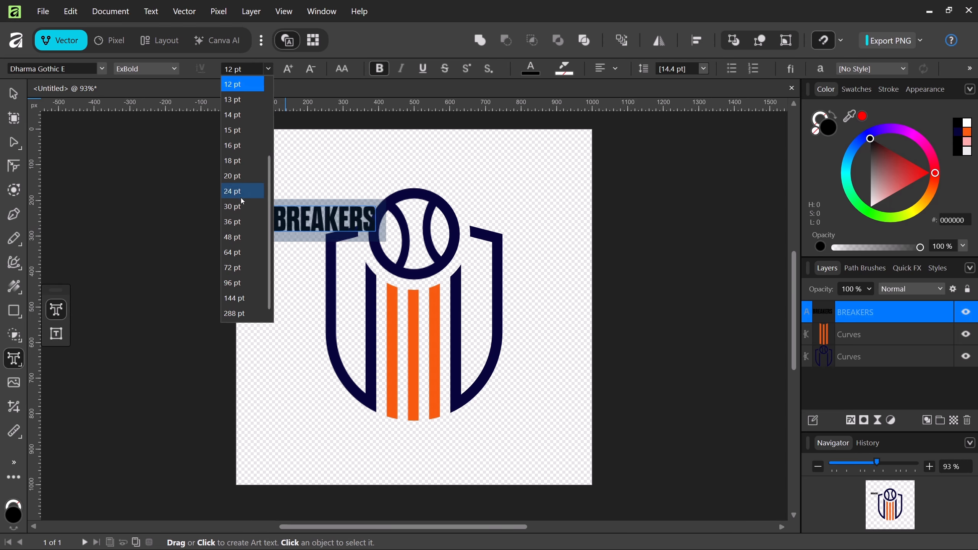
click(235, 236)
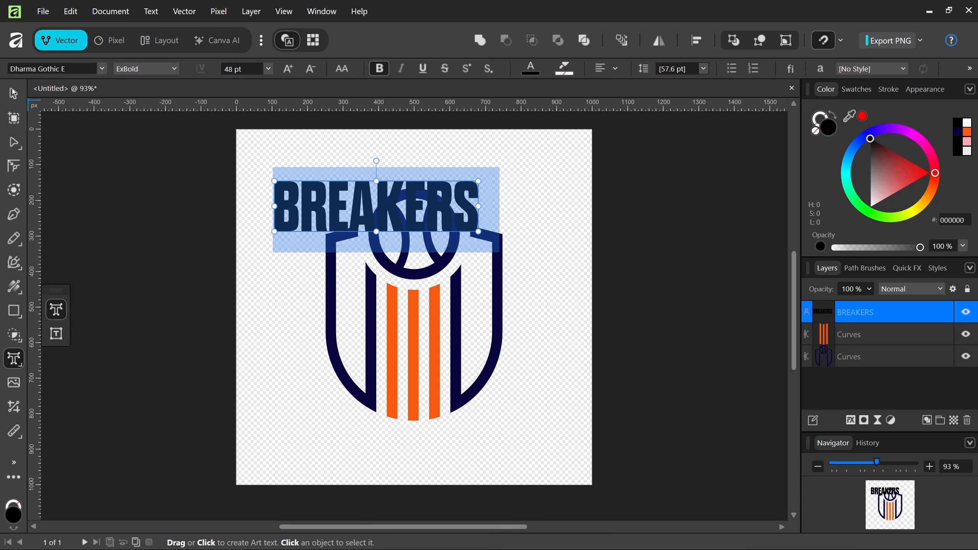
Step: Move the BREAKERS text across the lower half of the shield and set its size to 54 pt
key(Escape)
mouse_move(313, 227)
mouse_down()
mouse_move(365, 322)
mouse_move(339, 364)
mouse_move(350, 358)
mouse_move(342, 352)
mouse_up()
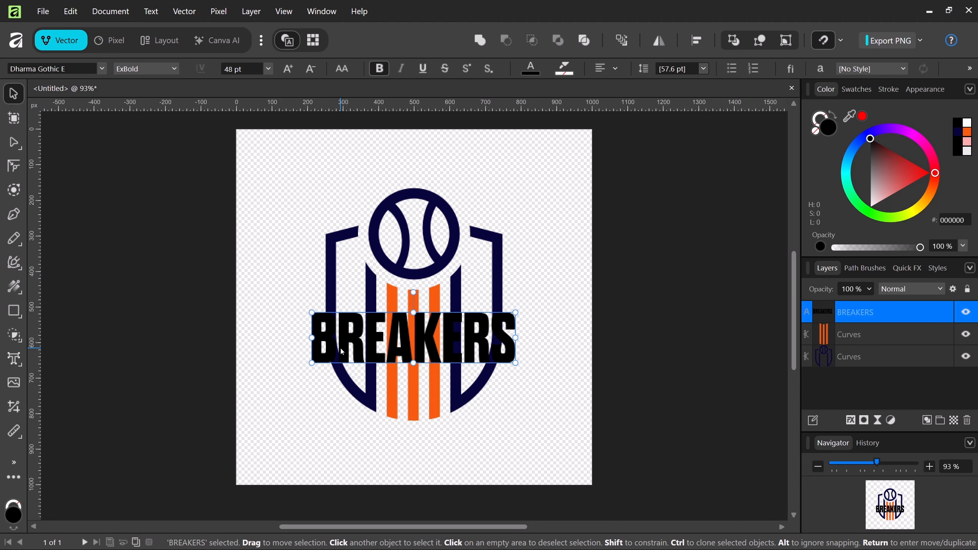
click(251, 68)
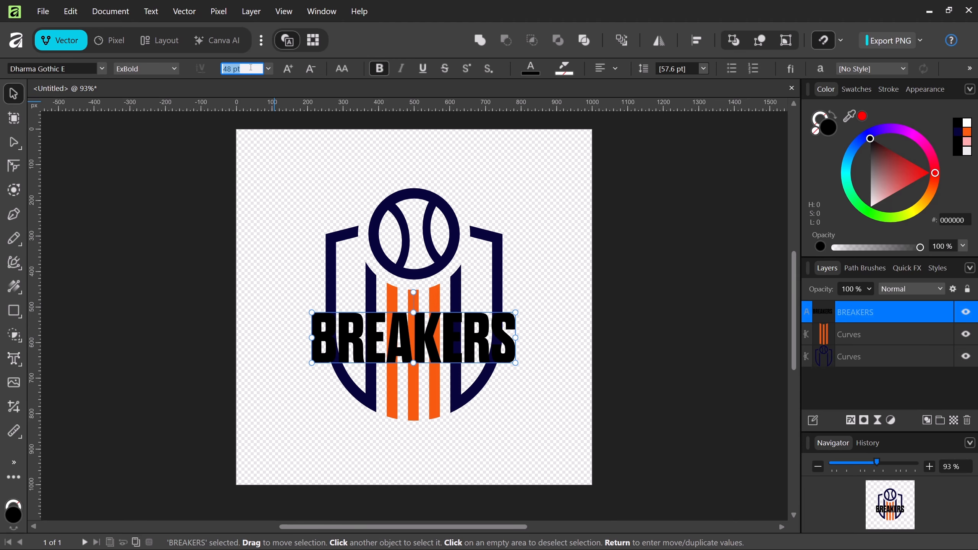
text(54)
key(Return)
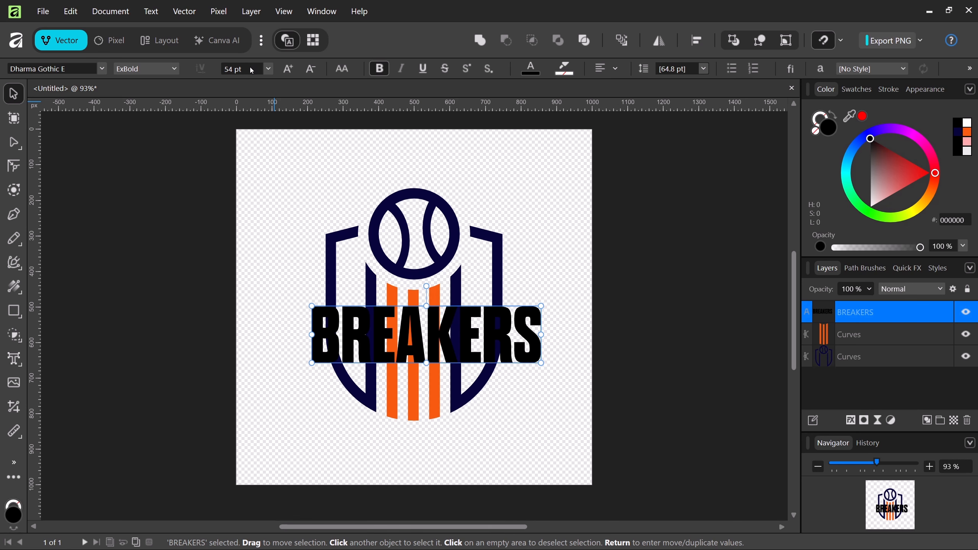
Step: Widen the letter spacing of the BREAKERS text by three increments
key(alt+Right)
key(alt+Right)
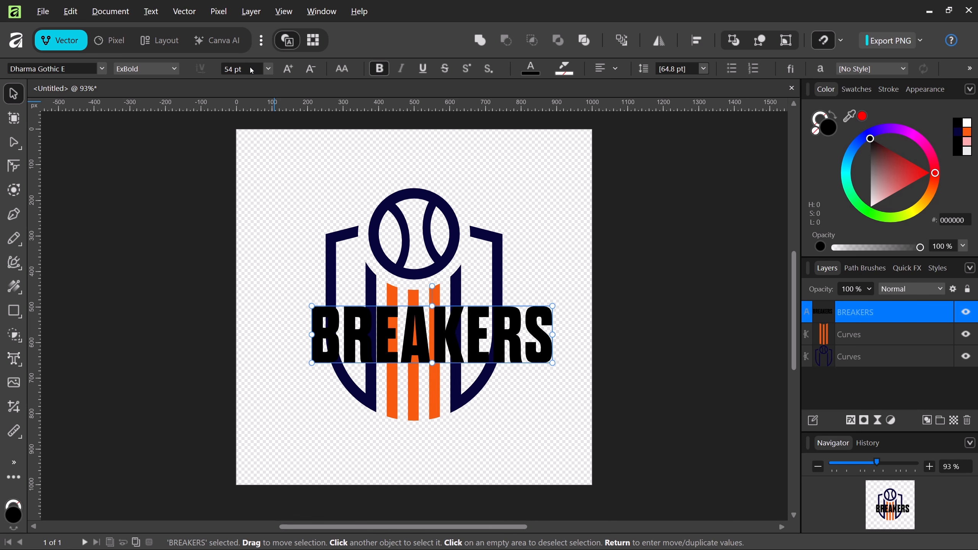
key(alt+Right)
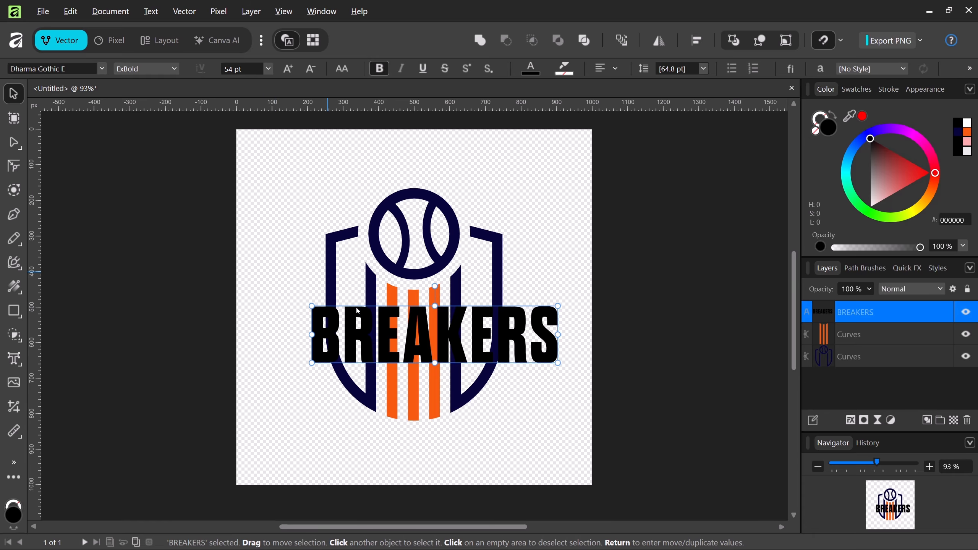
Step: Centre the BREAKERS text horizontally on the page
click(699, 42)
click(734, 88)
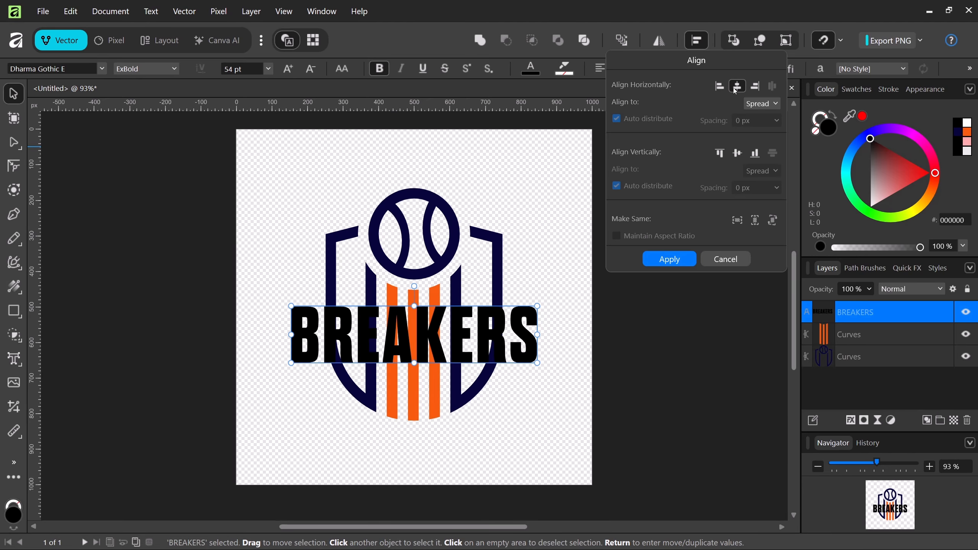
click(567, 189)
Step: Nudge the BREAKERS text about 25 px further down over the shield
click(525, 309)
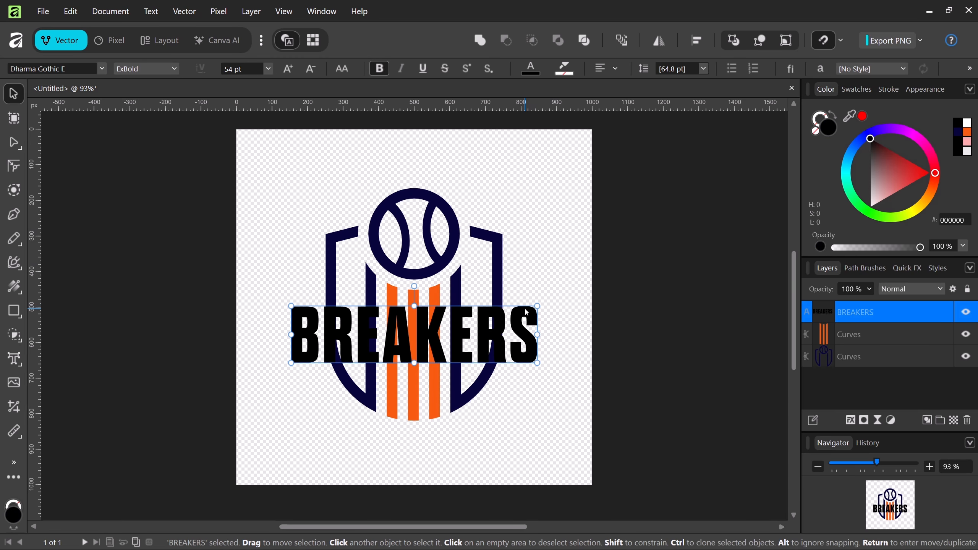
key(Down)
key(Down)
key(Down)
key(Down)
key(Down)
key(Down)
key(Down)
key(Down)
key(Down)
key(Down)
key(Down)
key(Down)
key(Down)
key(Down)
key(Down)
key(Down)
key(Down)
key(Down)
key(Down)
key(Down)
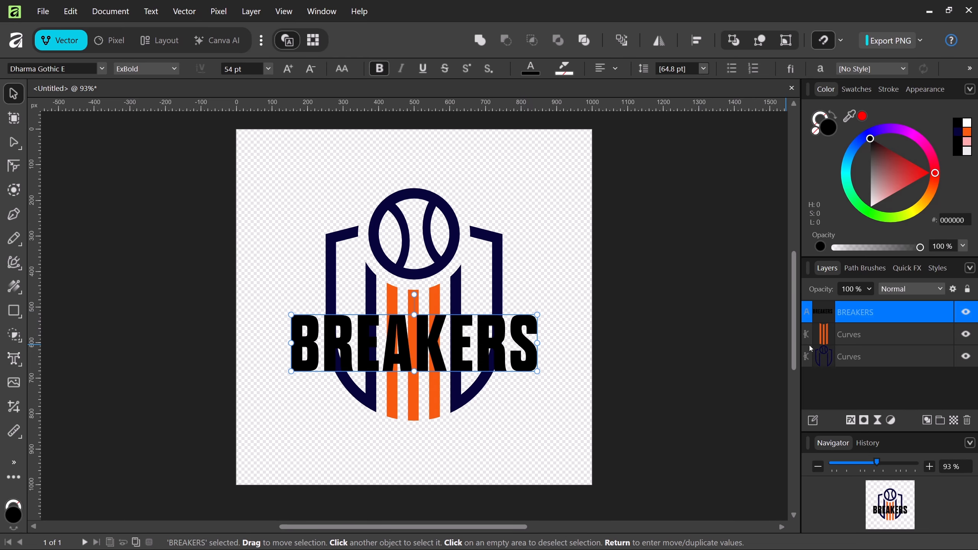
Step: Draw a rectangle about 740 × 210 px directly behind the BREAKERS text and fill it with light lavender BAB6F8
click(857, 337)
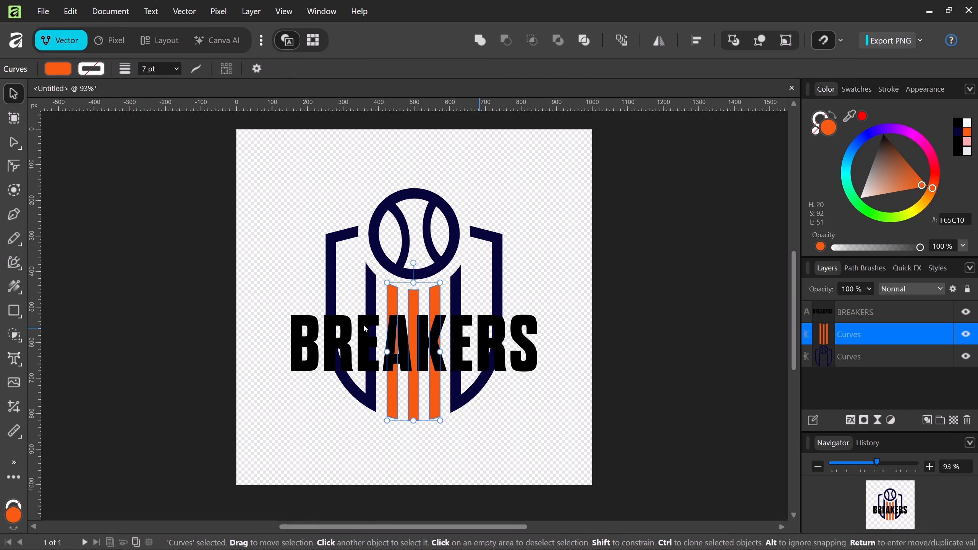
click(16, 313)
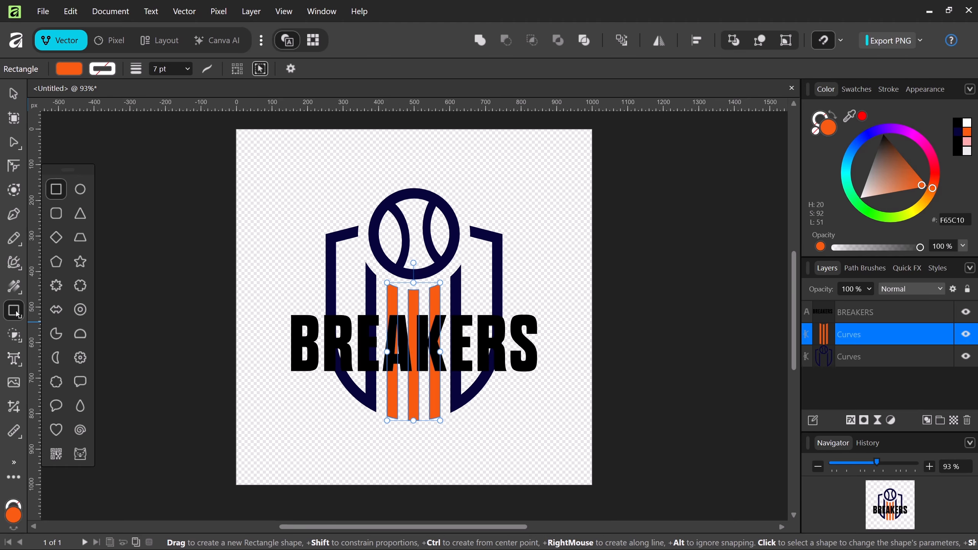
drag(284, 308, 545, 381)
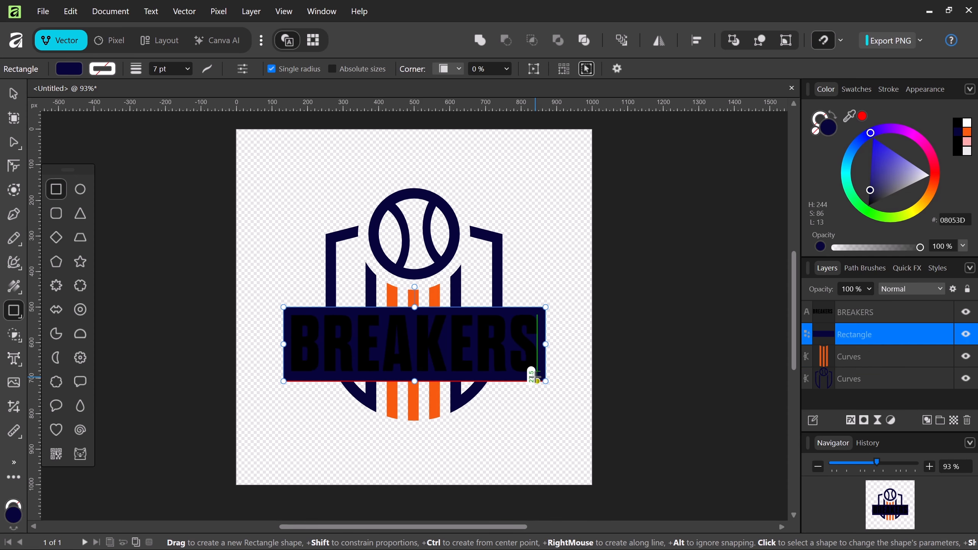
double_click(822, 127)
click(585, 256)
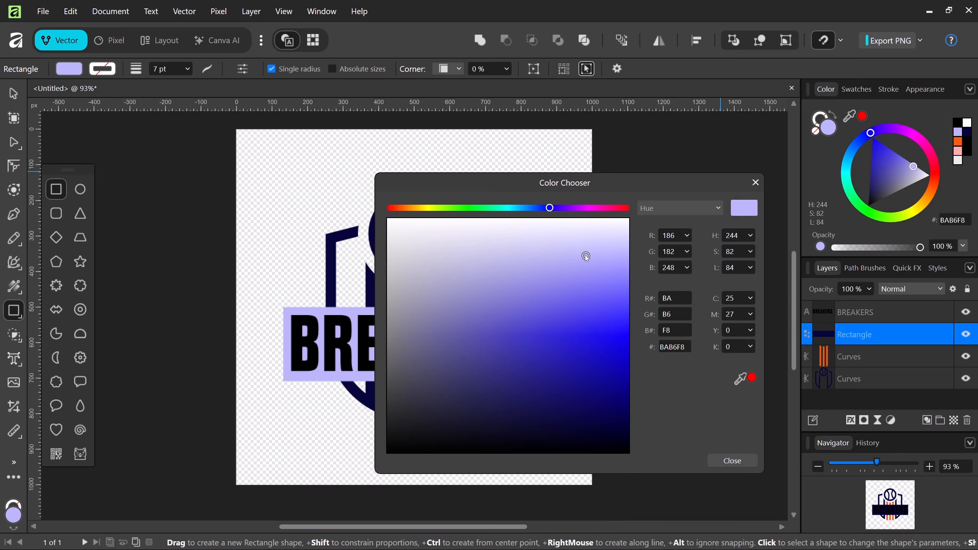
click(754, 182)
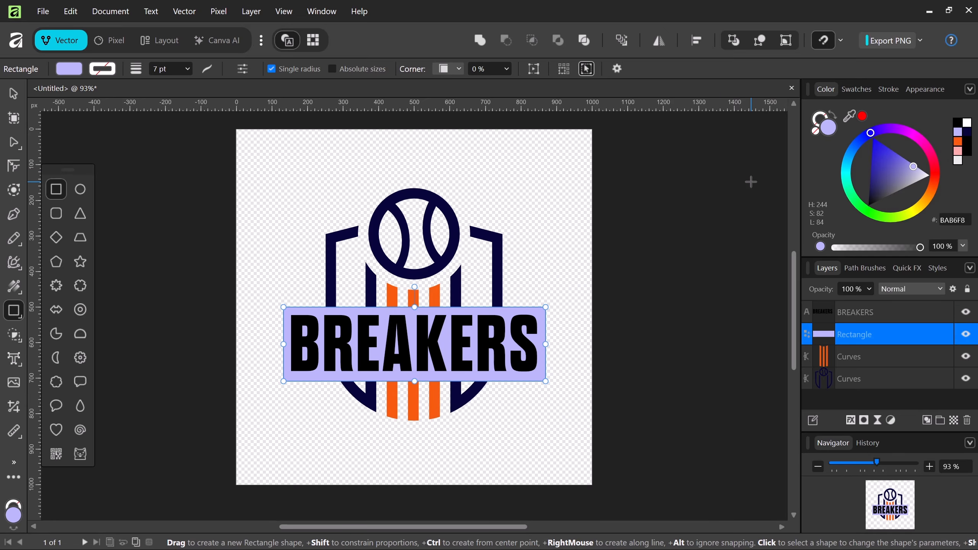
Step: Subtract the lavender rectangle and the shield and stripe parts it overlaps with the Shape Builder, leaving a gap around the BREAKERS text
click(13, 93)
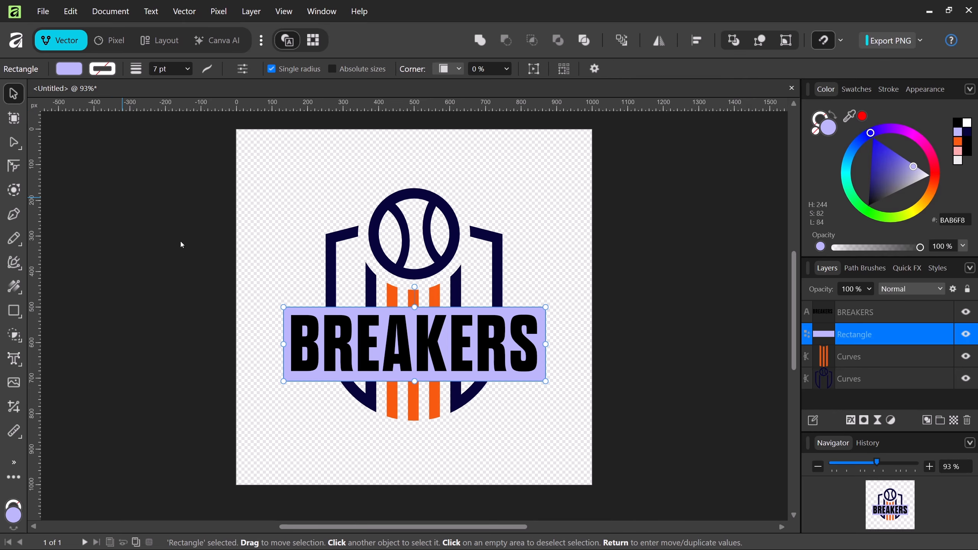
click(288, 270)
click(394, 294)
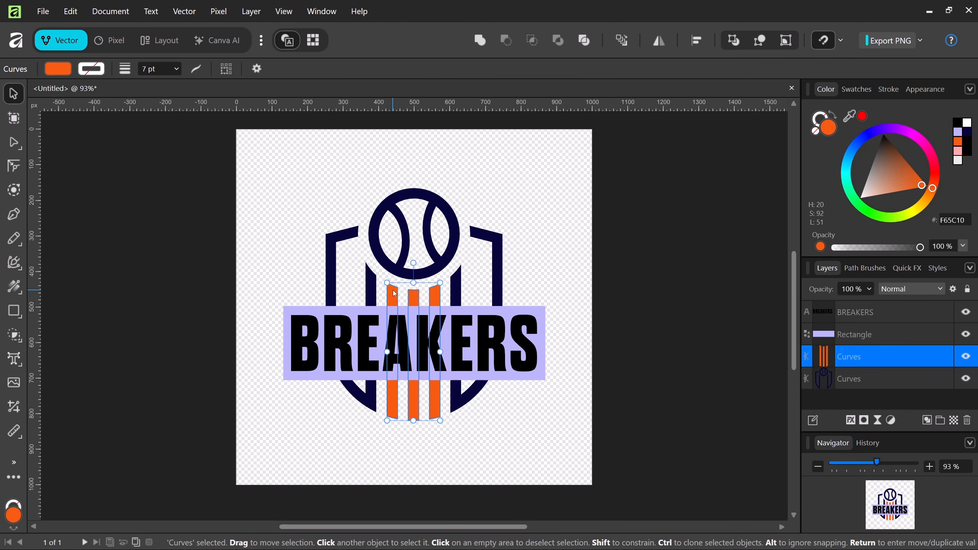
shift+click(369, 290)
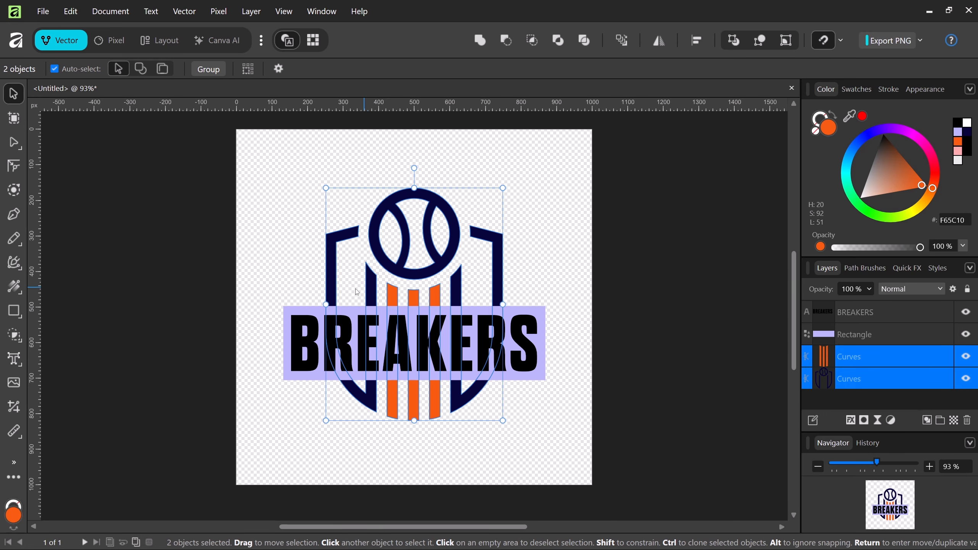
shift+click(293, 312)
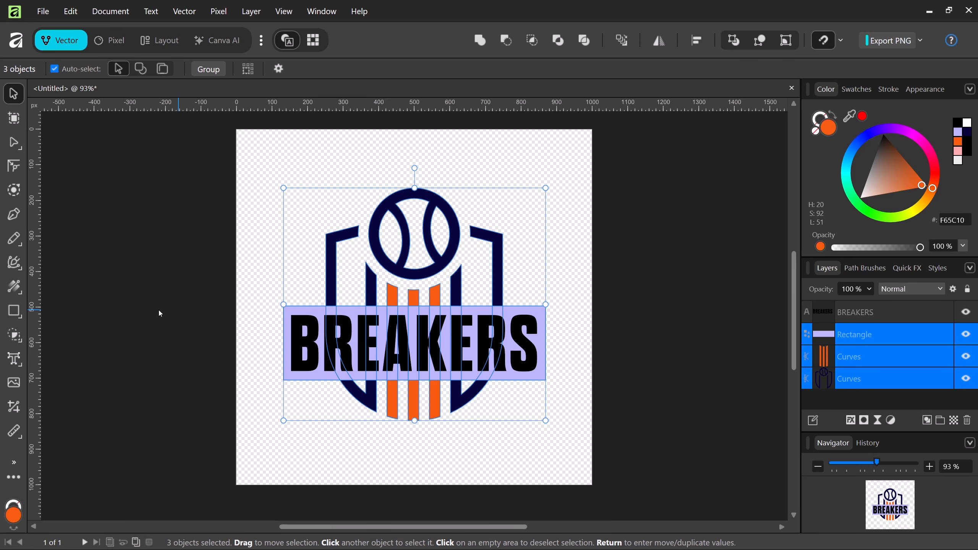
click(22, 341)
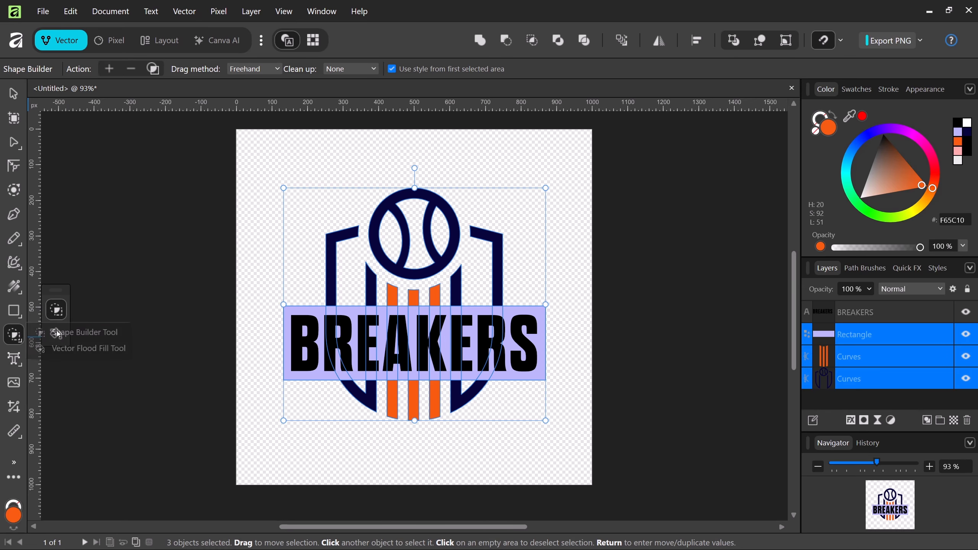
click(131, 68)
mouse_move(300, 299)
mouse_down()
mouse_move(341, 383)
mouse_move(367, 381)
mouse_move(342, 313)
mouse_move(510, 315)
mouse_up()
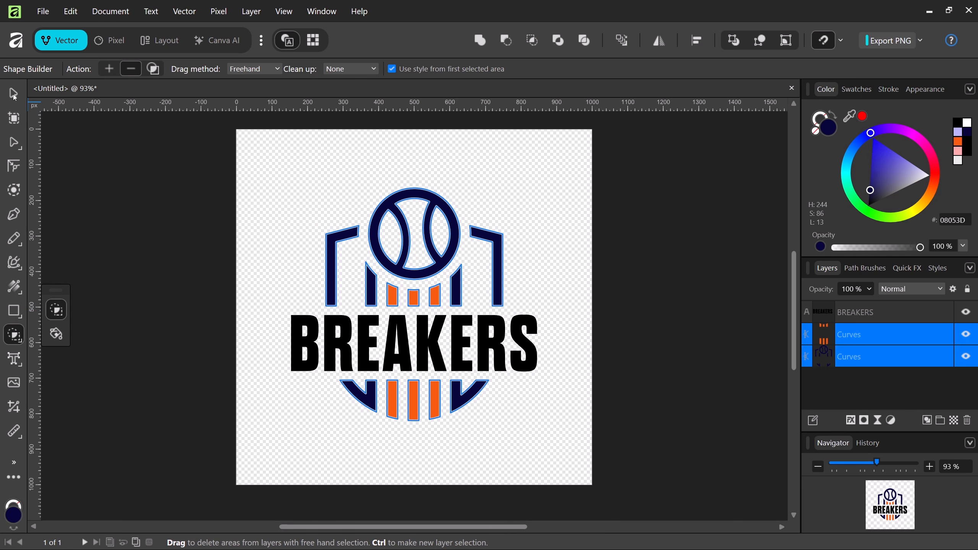
key(v)
click(264, 226)
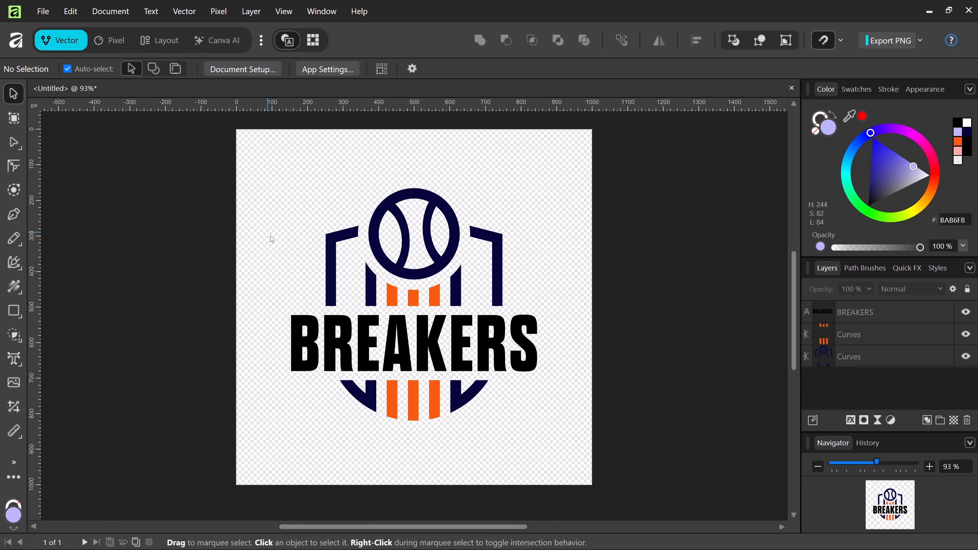
Step: Copy the orange stripes' hex colour F65C10 and apply it to the BREAKERS text
click(396, 296)
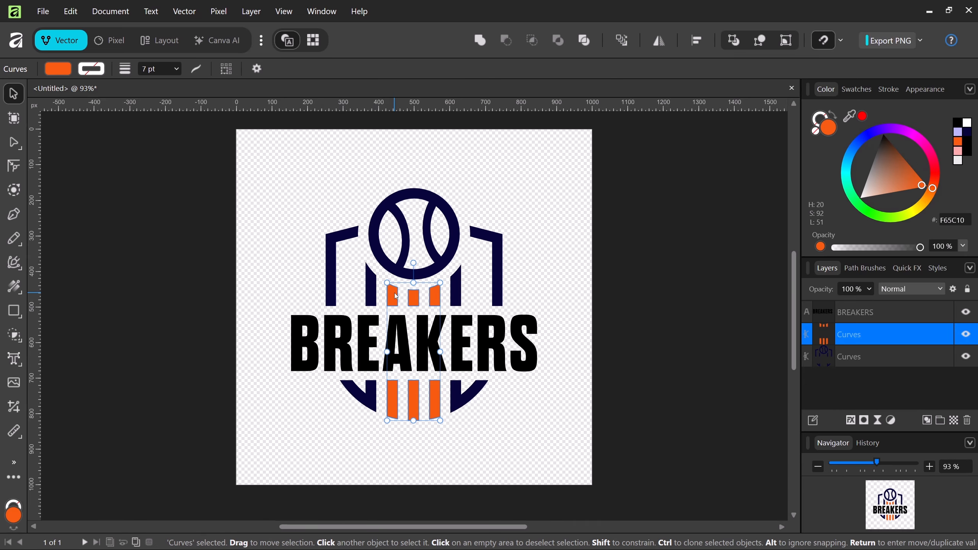
click(959, 221)
key(ctrl+c)
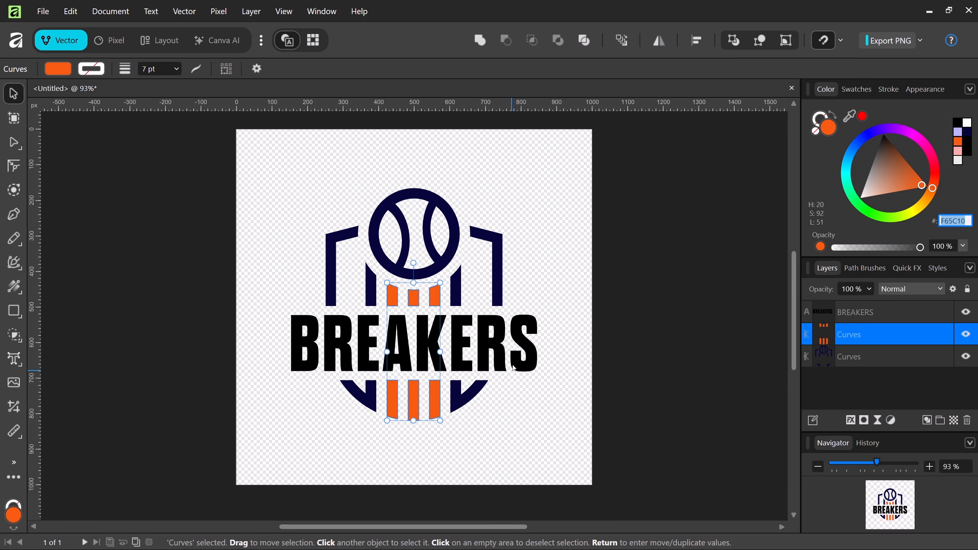
click(869, 310)
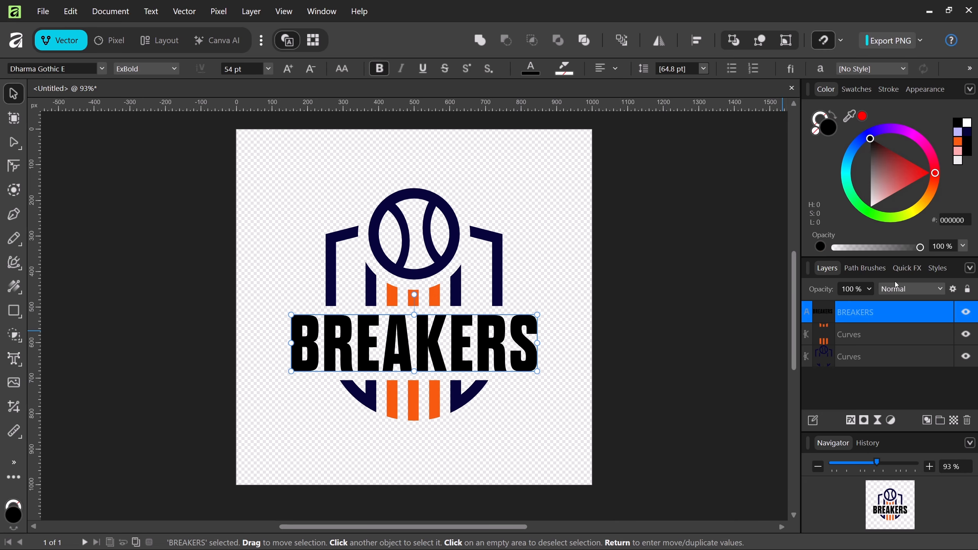
key(ctrl+v)
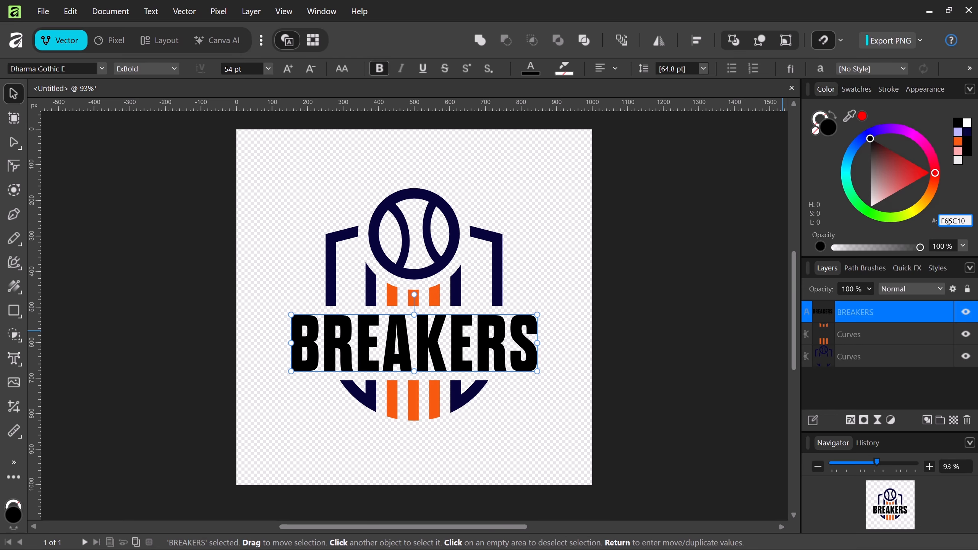
key(Return)
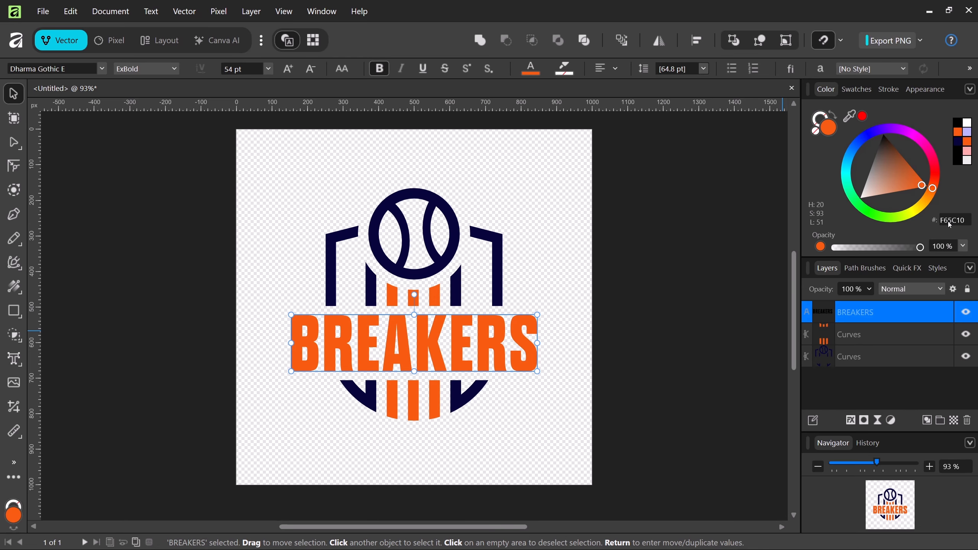
click(537, 278)
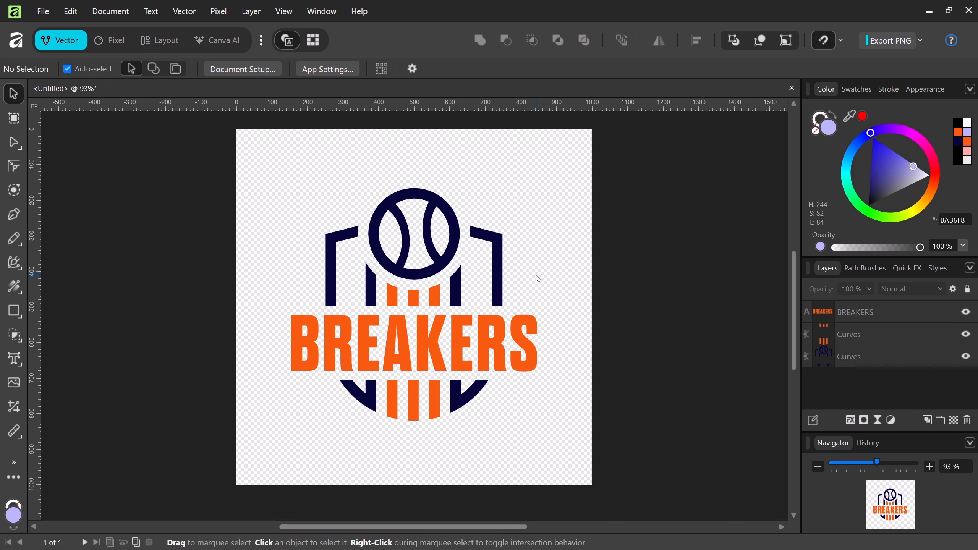
Step: Widen the letter spacing of the BREAKERS text slightly and convert the text to curves
key(ctrl+z)
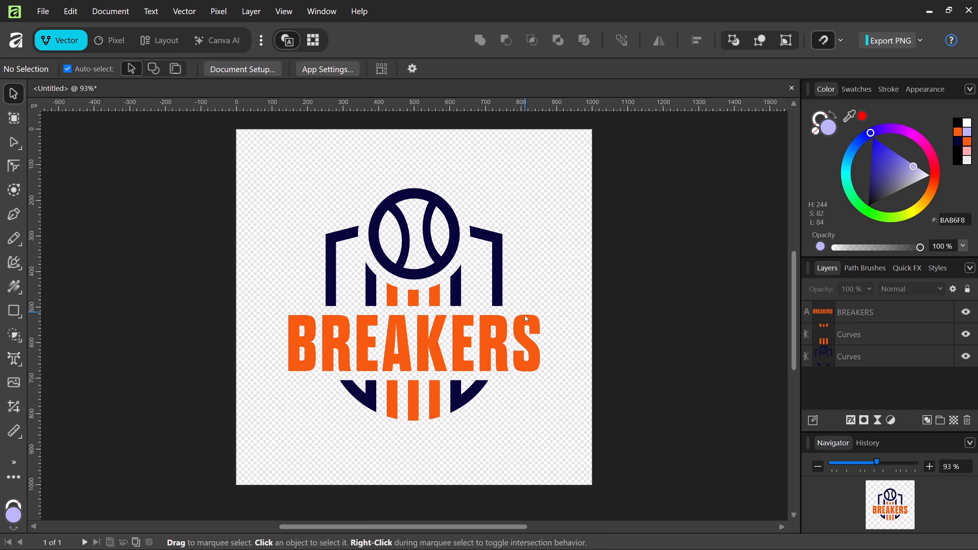
click(525, 327)
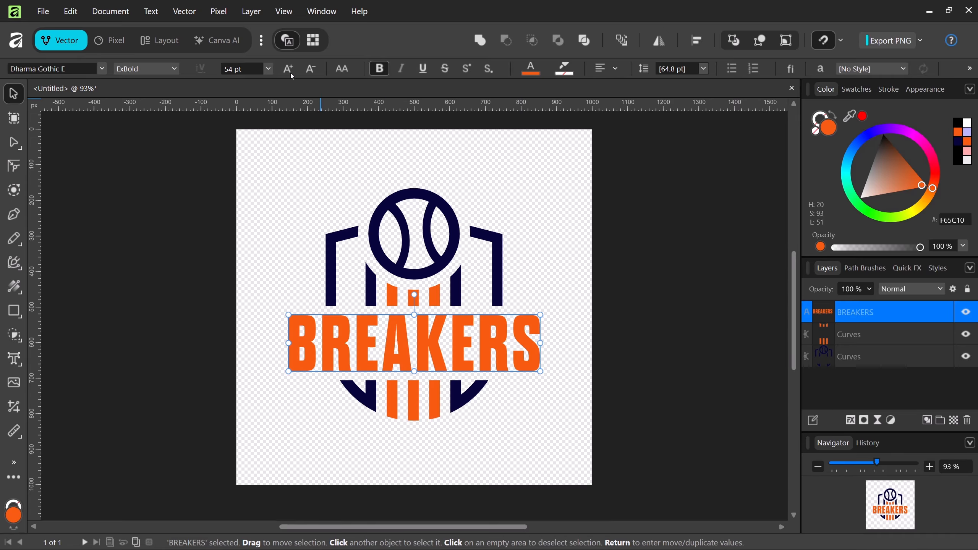
click(186, 14)
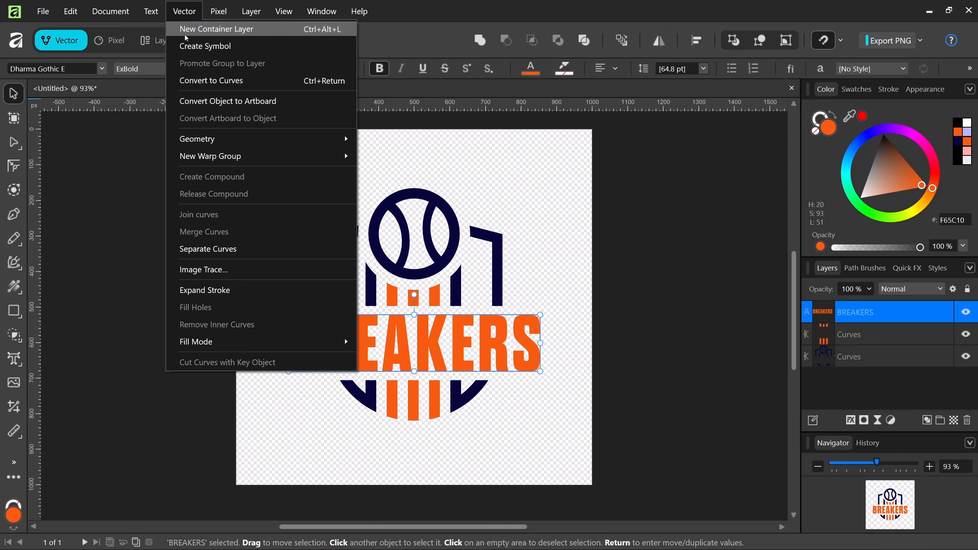
click(191, 81)
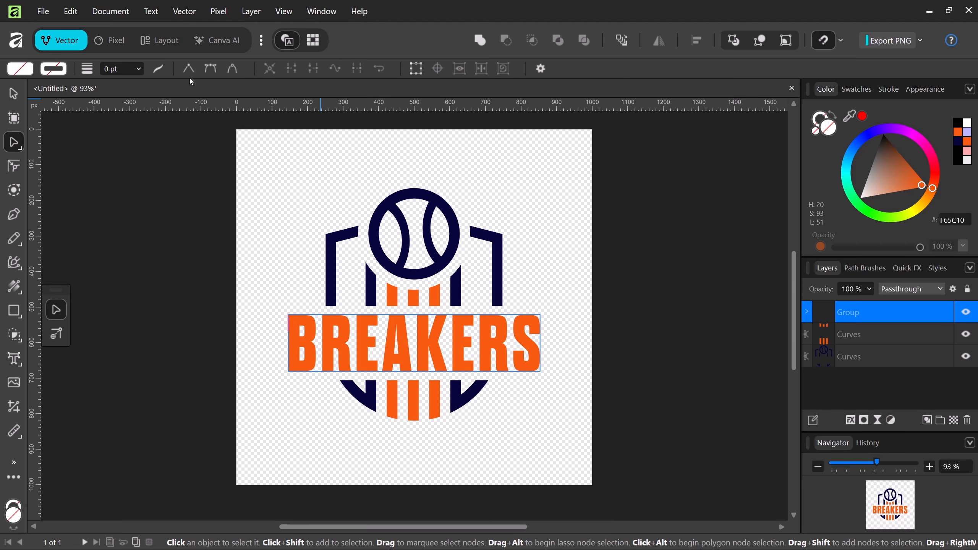